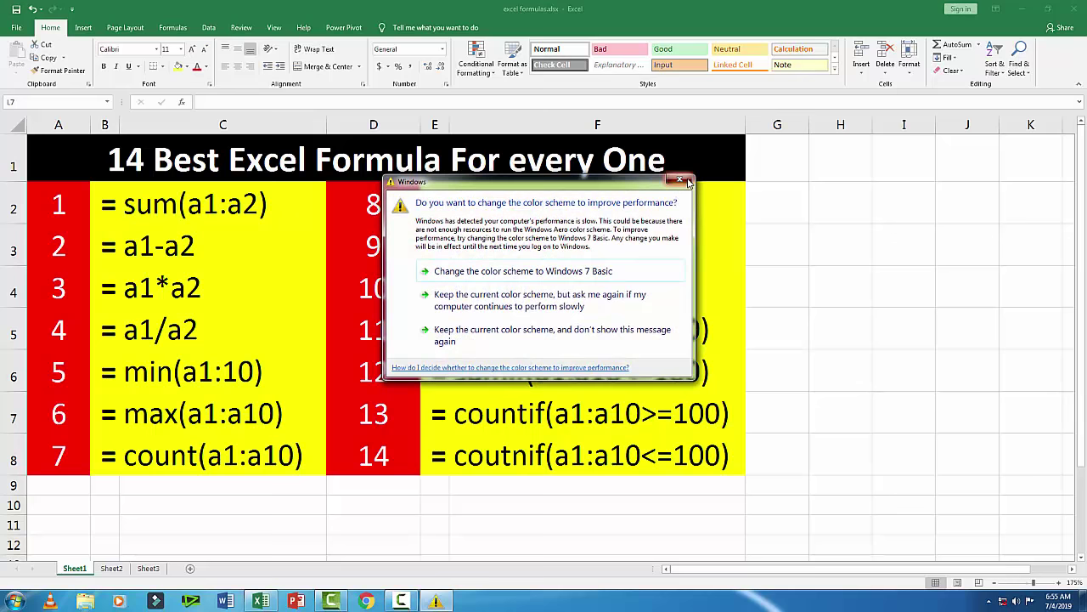
# Step: Close the Windows colour-scheme prompt covering Sheet1's formula table
pyautogui.click(688, 182)
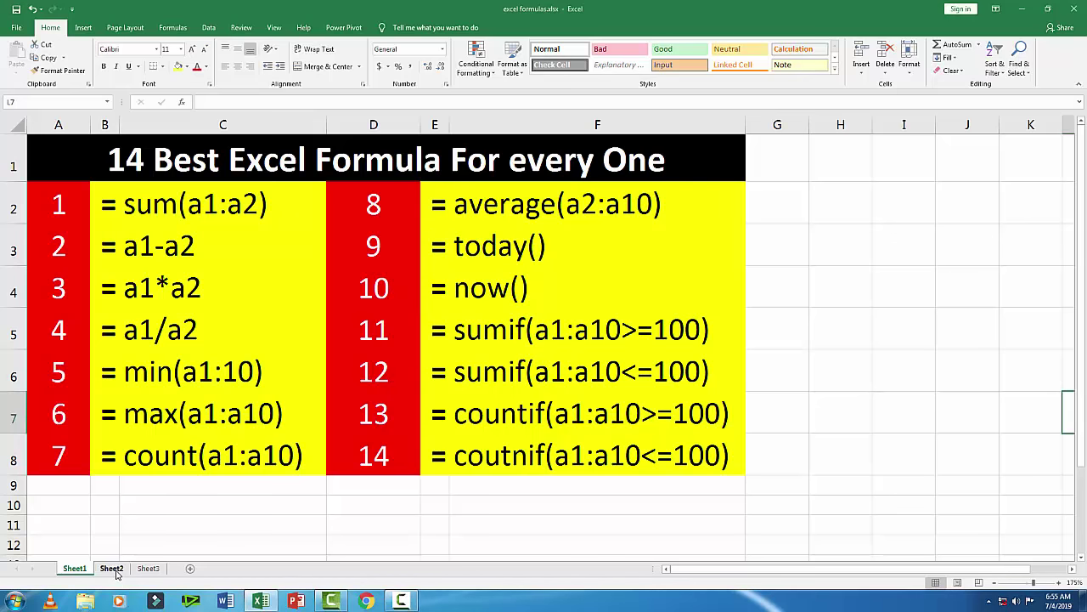
# Step: On Sheet2, enter 500 in A1 and 300 in A2, then zoom in slightly
pyautogui.click(113, 568)
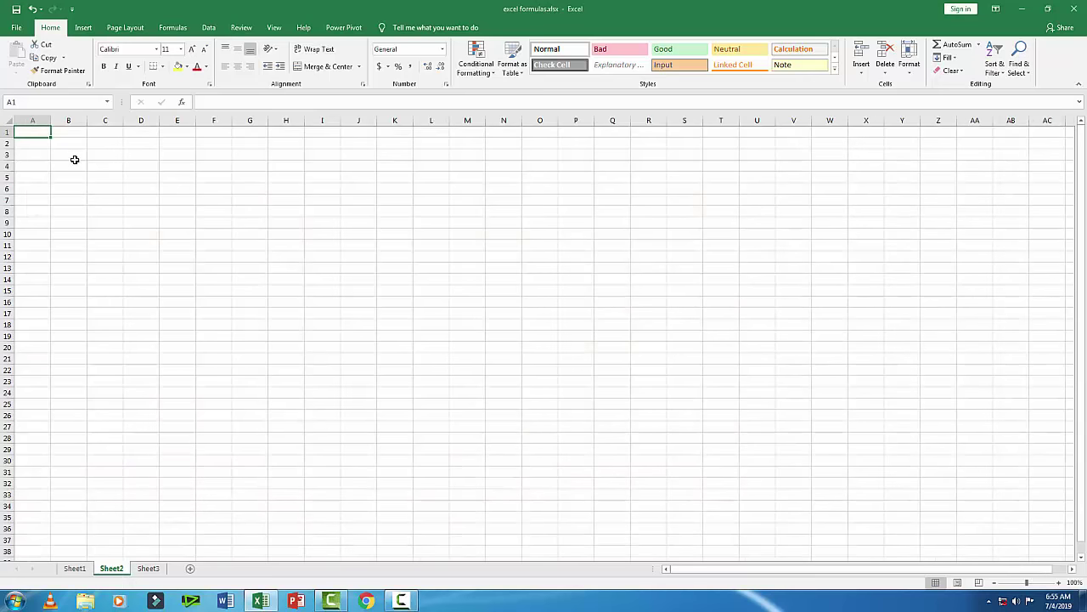
pyautogui.write('500')
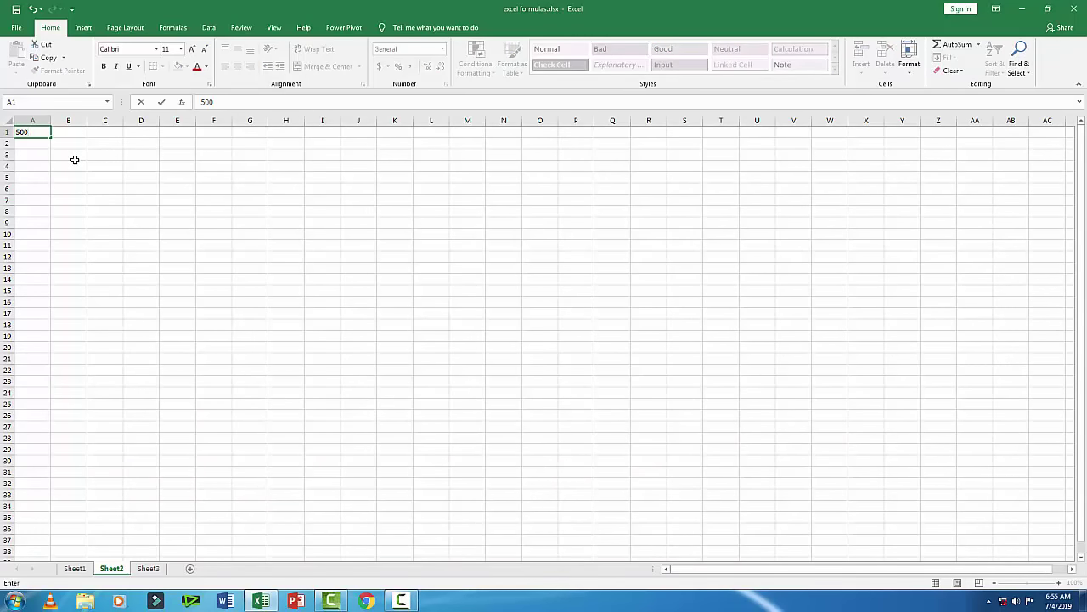
pyautogui.press('Return')
pyautogui.write('300')
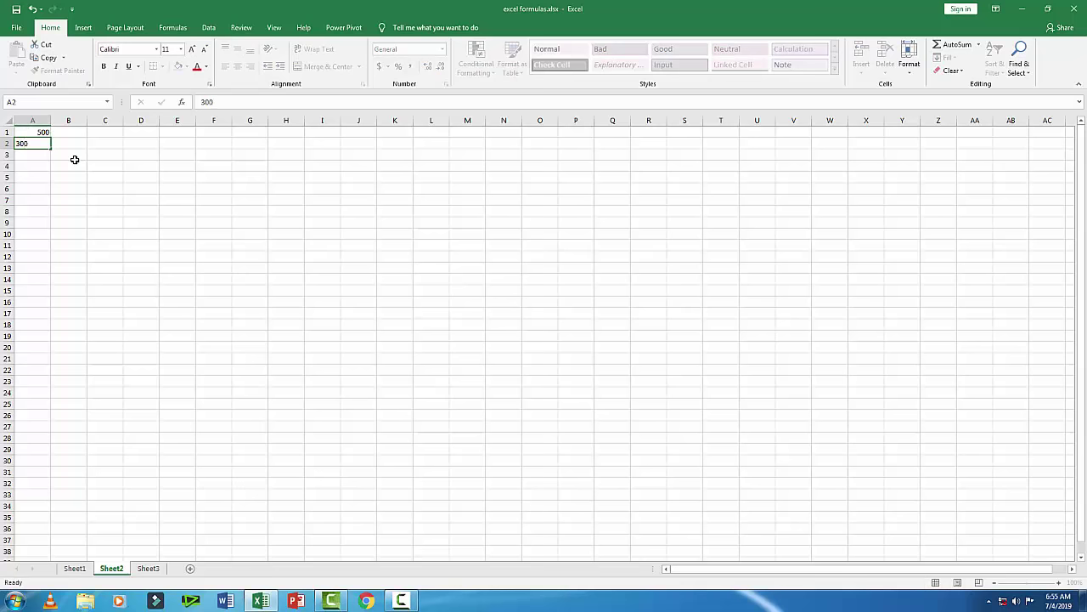
pyautogui.press('Return')
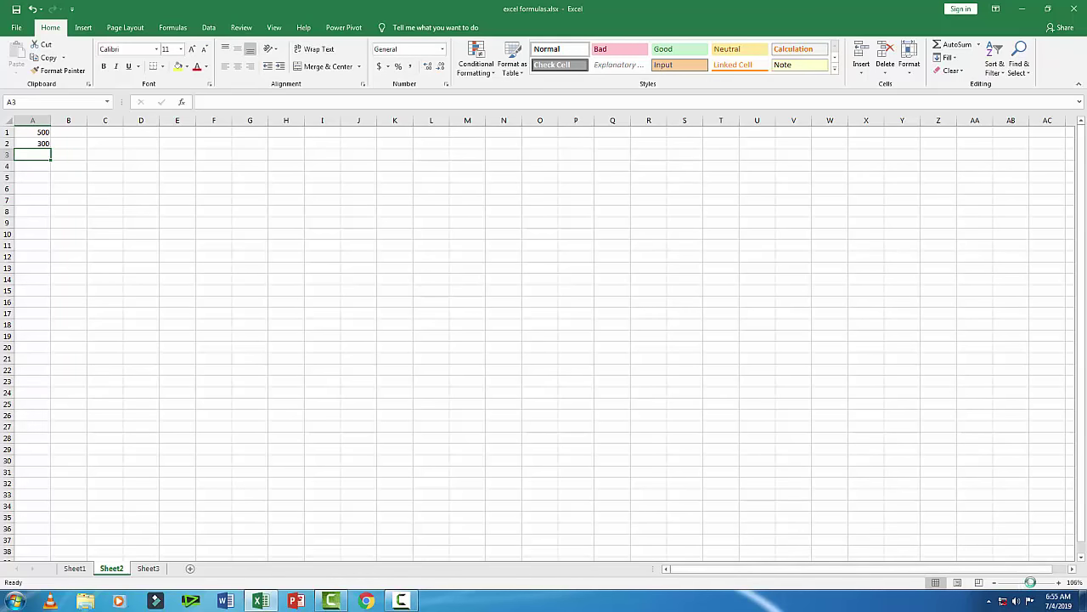
pyautogui.moveTo(1026, 583); pyautogui.dragTo(1045, 583)
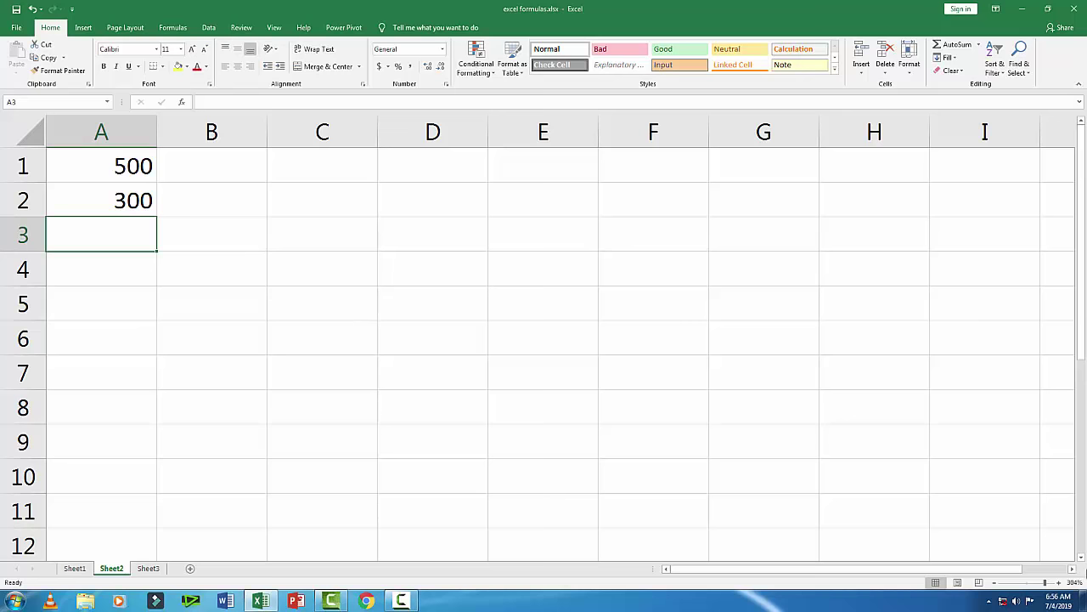
# Step: Enter =SUM(A1:A2) in A3 so it totals 800
pyautogui.write('=')
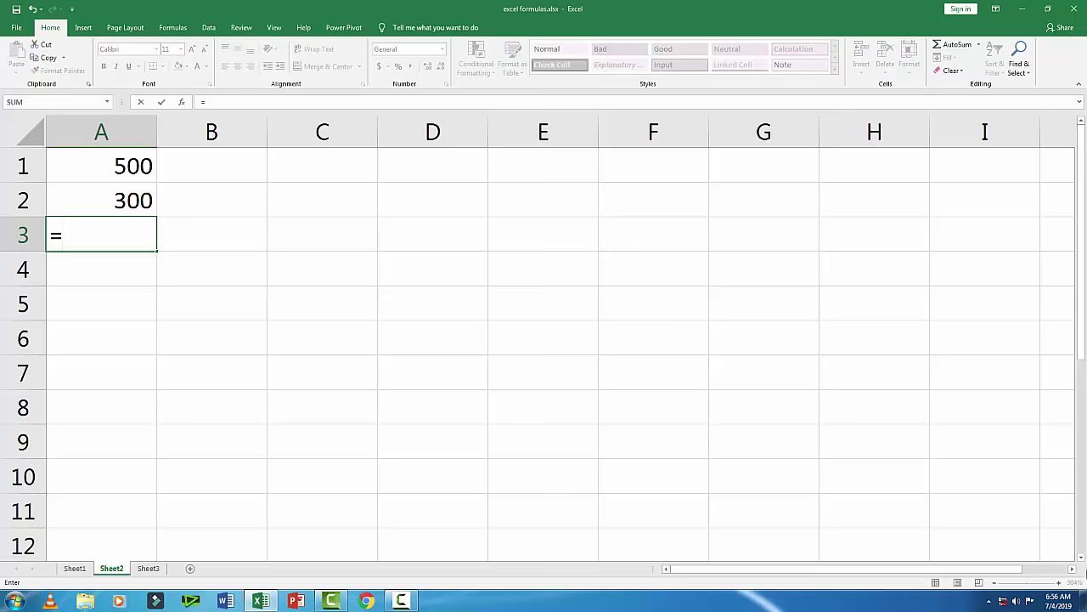
pyautogui.write('su')
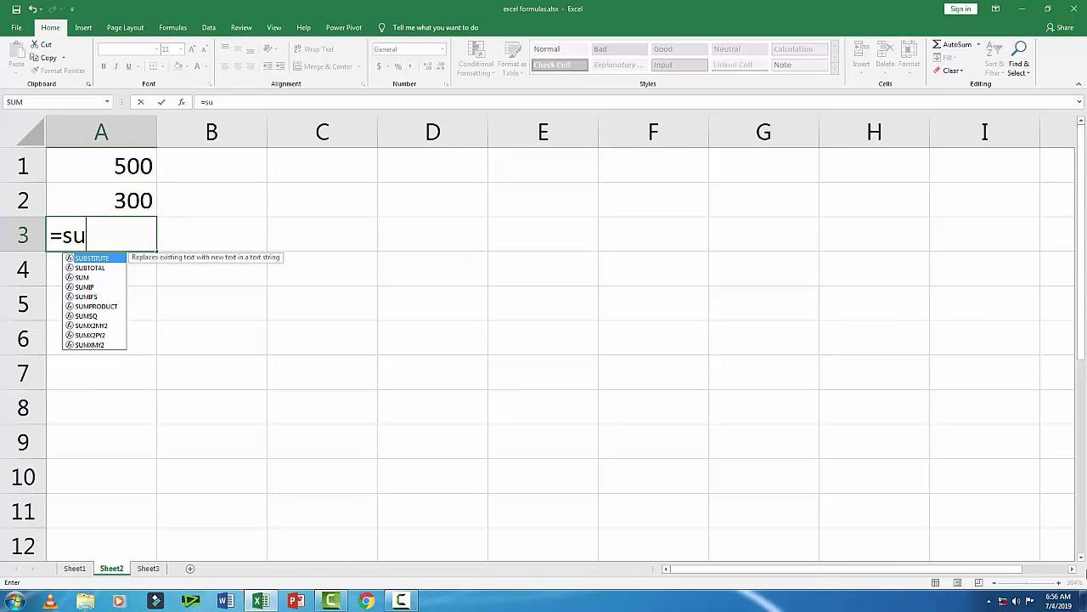
pyautogui.write('m')
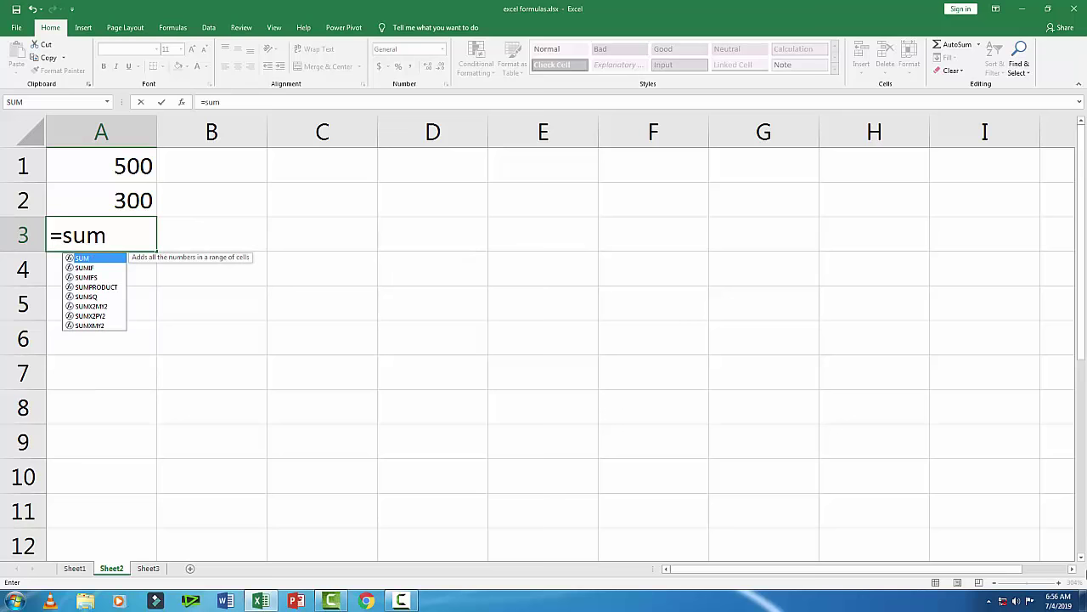
pyautogui.write('(')
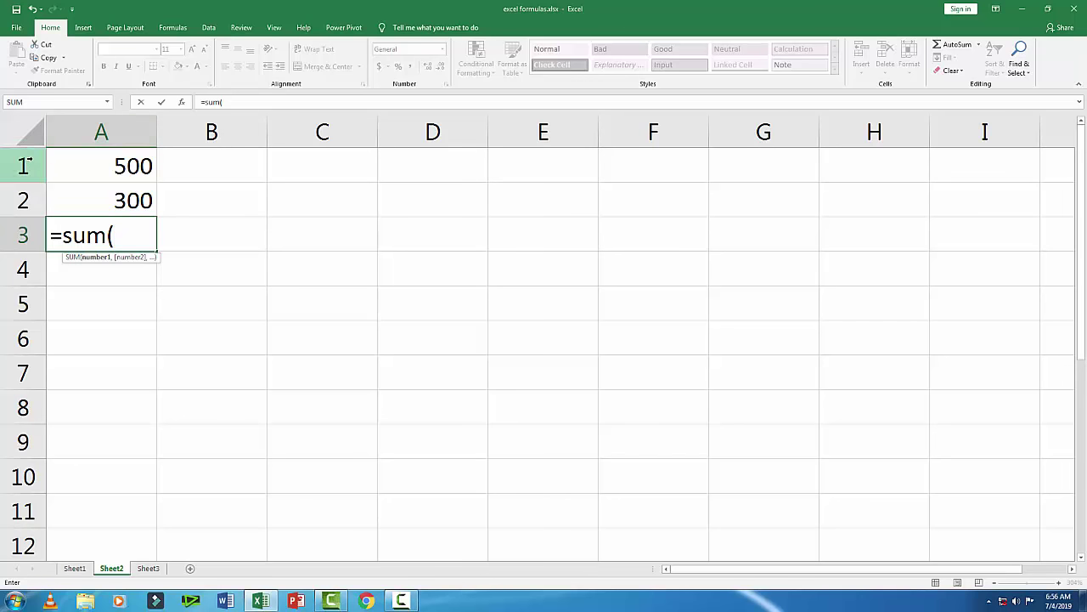
pyautogui.write('a1')
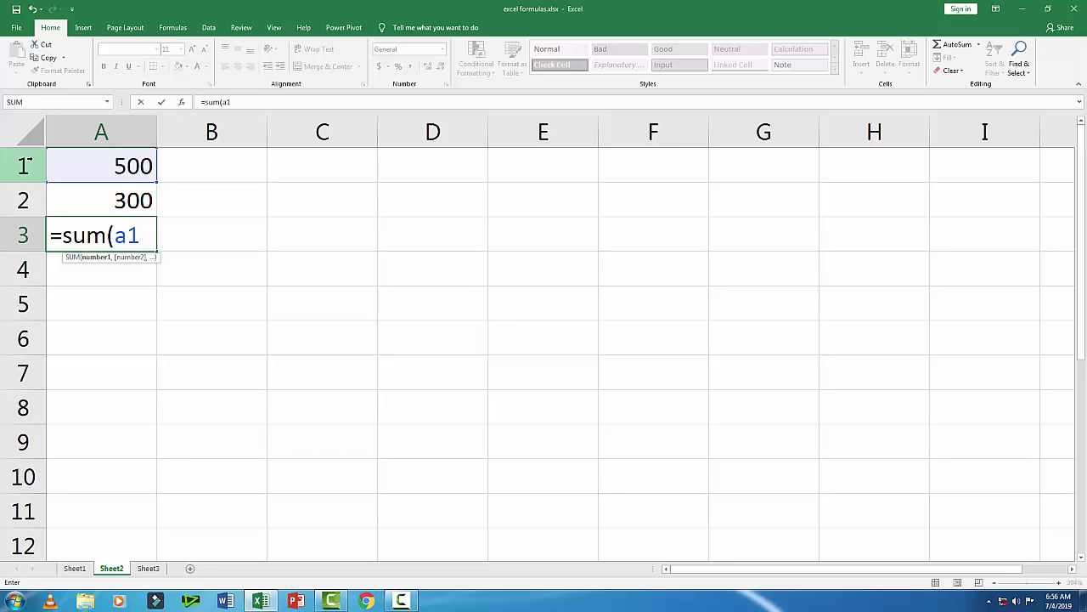
pyautogui.write(':')
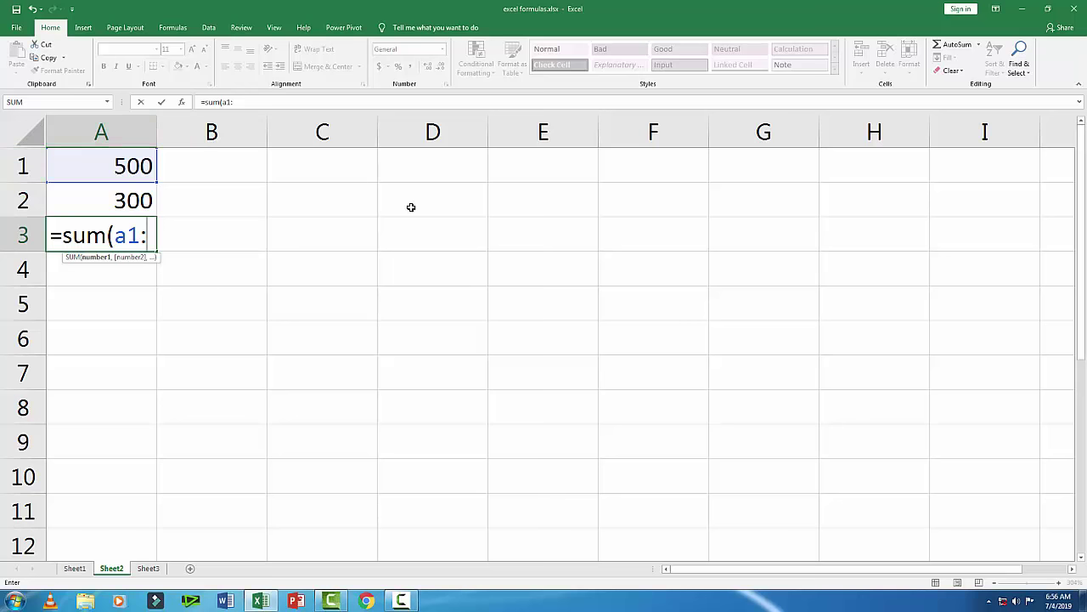
pyautogui.write('a2')
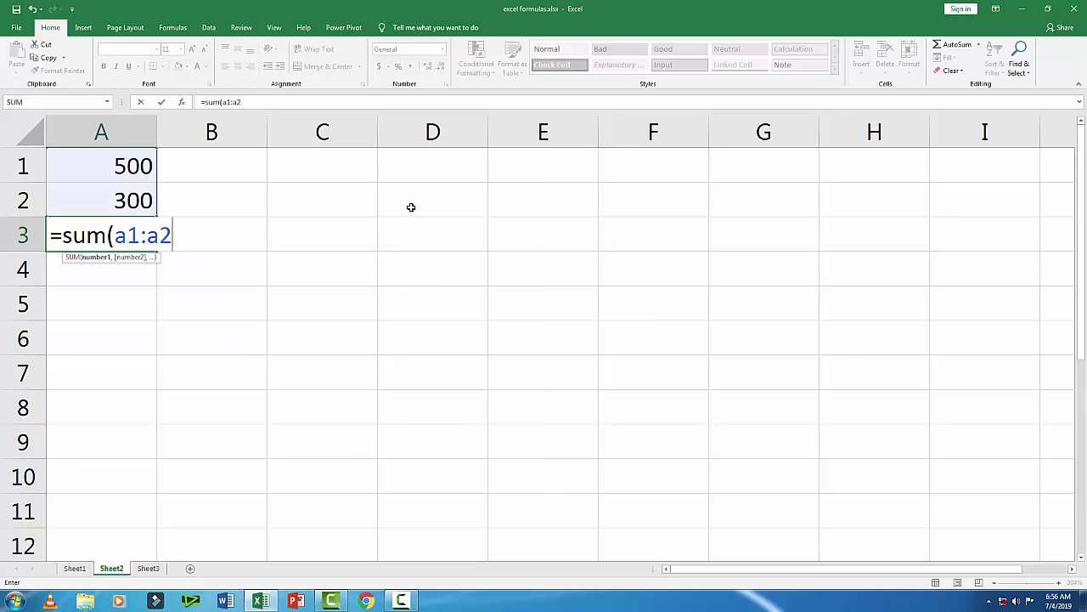
pyautogui.press('Up')
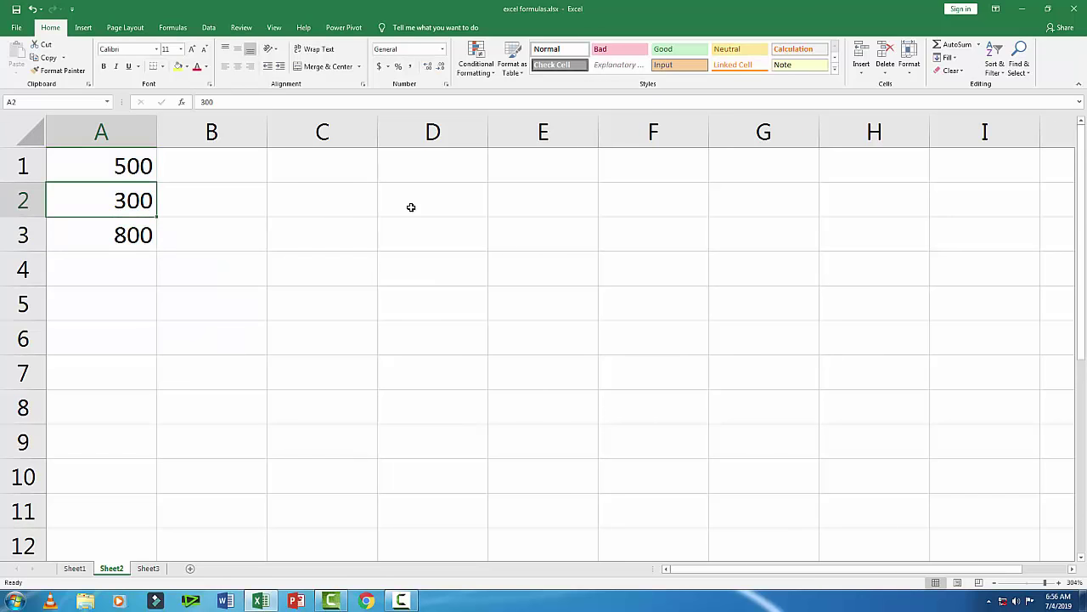
pyautogui.press('Down')
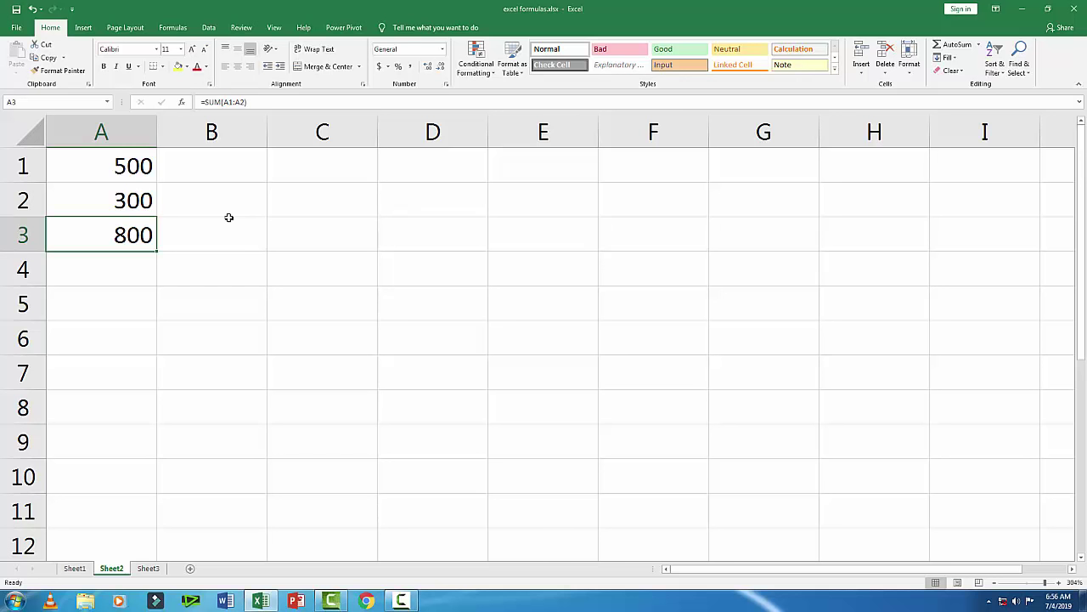
# Step: Fill A3:A8 with 500, 200, 6000, 500, 4000, 2500 and total A1:A8 in A9 with =SUM(A1:A8)
pyautogui.press('Delete')
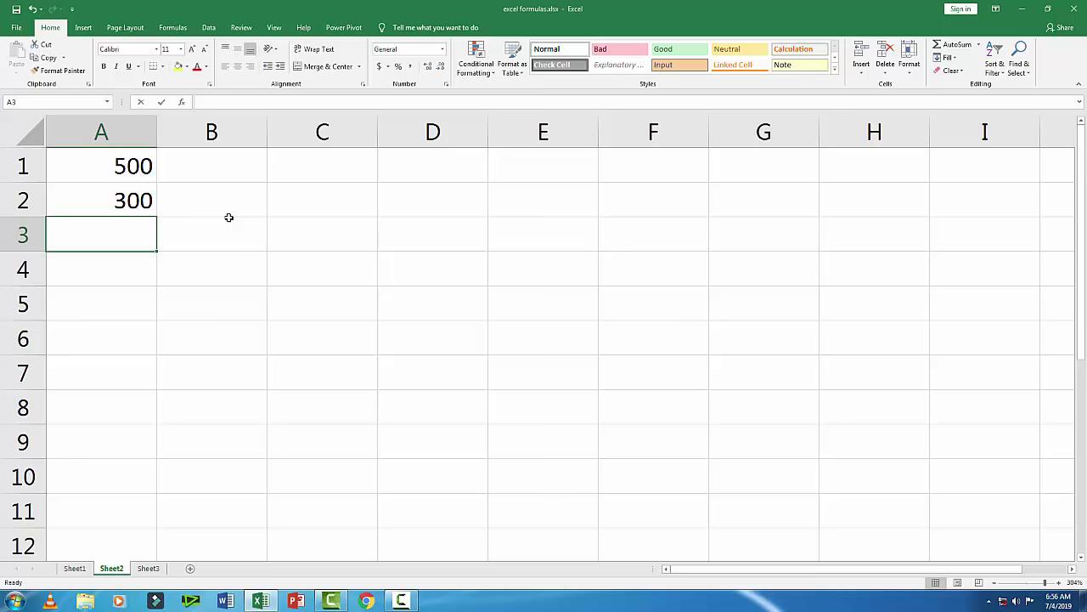
pyautogui.write('500 200 60')
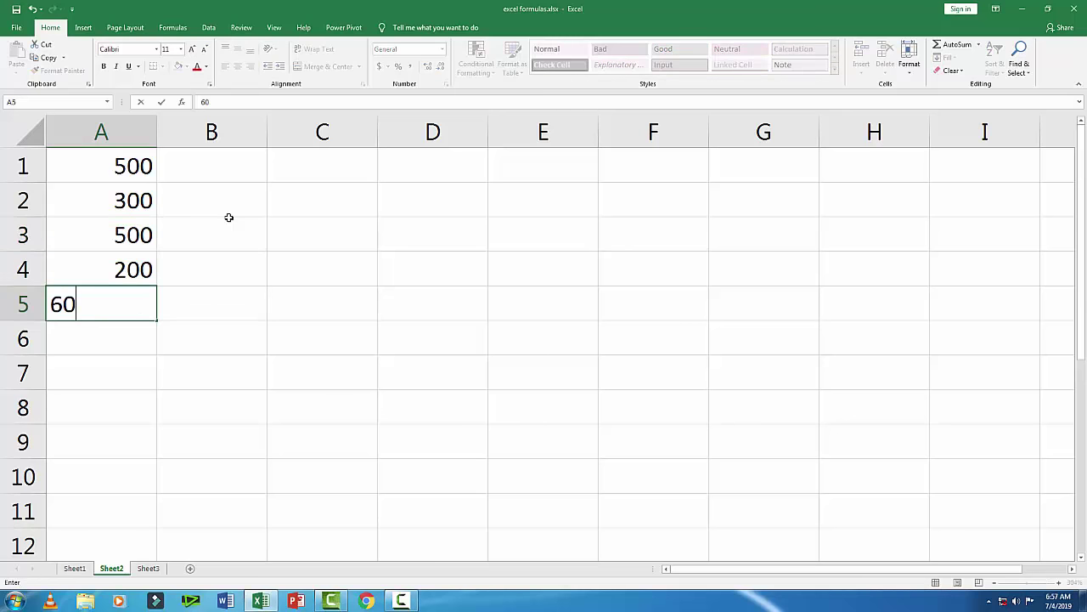
pyautogui.write('00')
pyautogui.press('Return')
pyautogui.write('500')
pyautogui.press('Return')
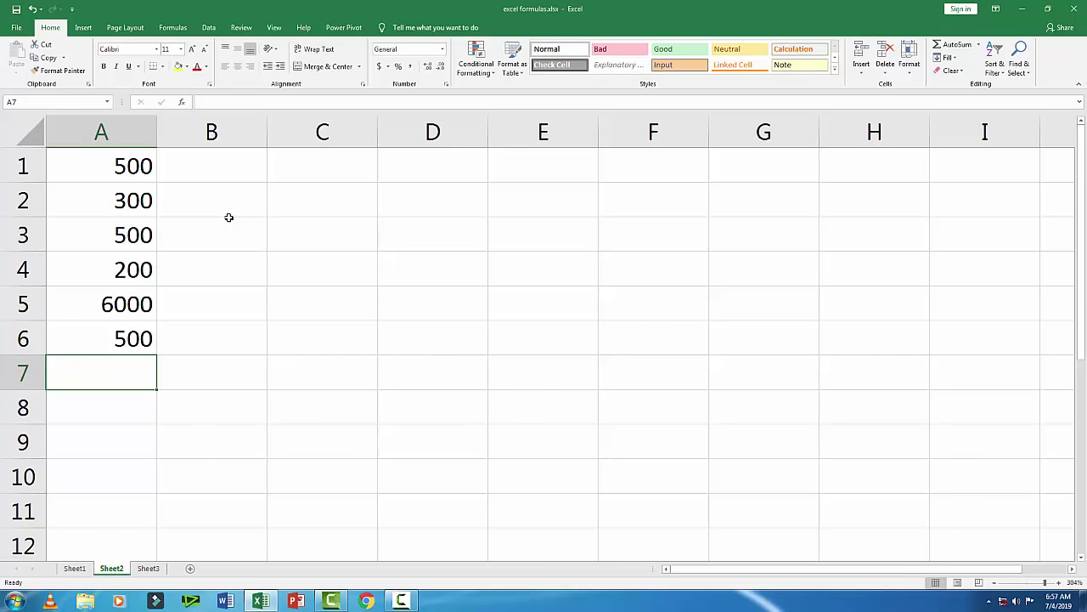
pyautogui.write('4000')
pyautogui.press('Return')
pyautogui.write('2')
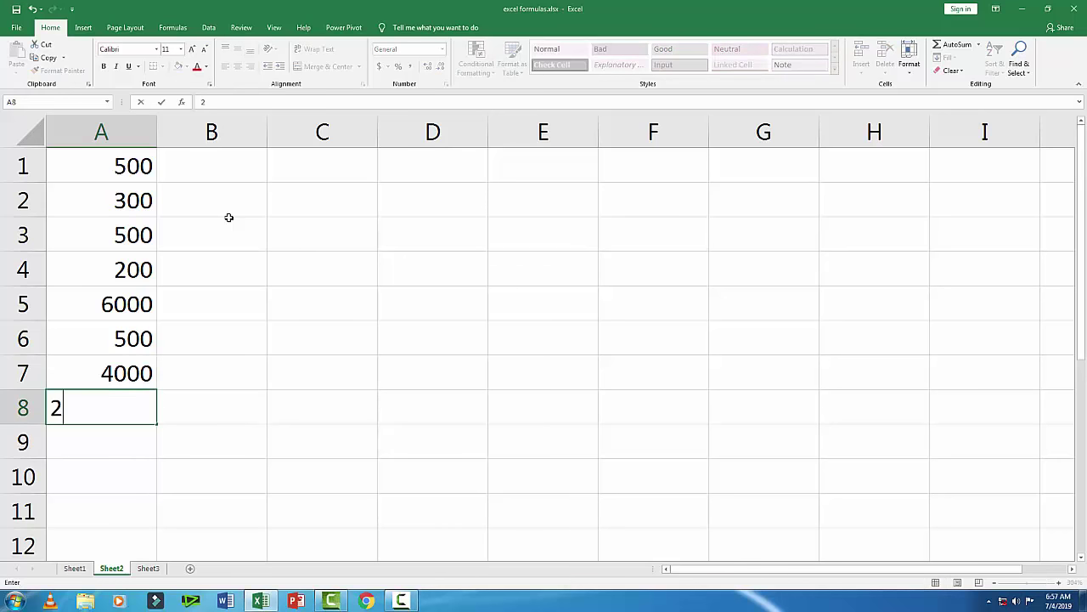
pyautogui.write('500')
pyautogui.press('Return')
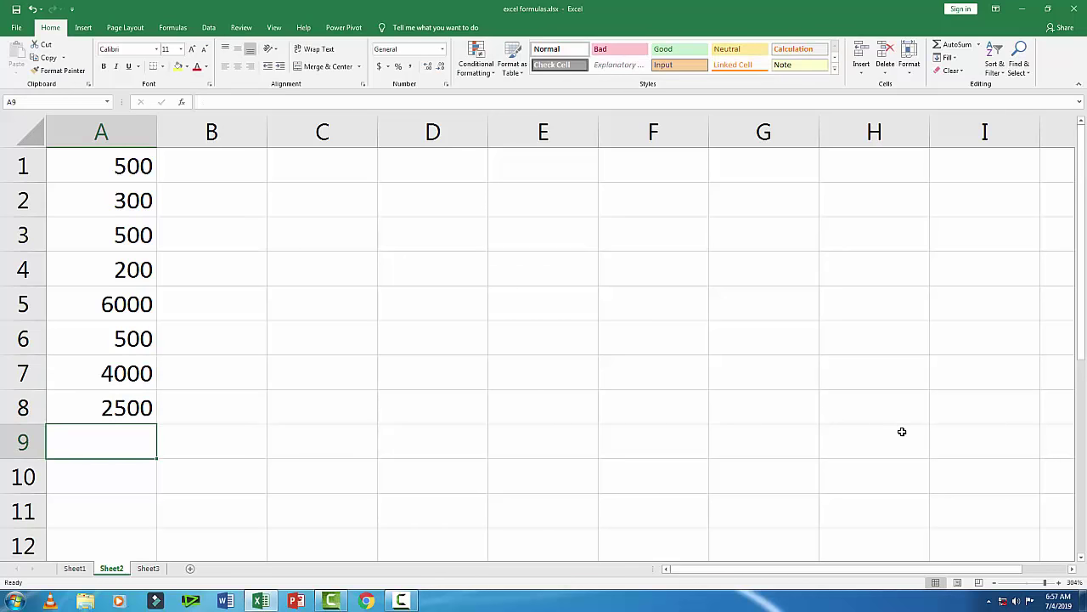
pyautogui.write('=')
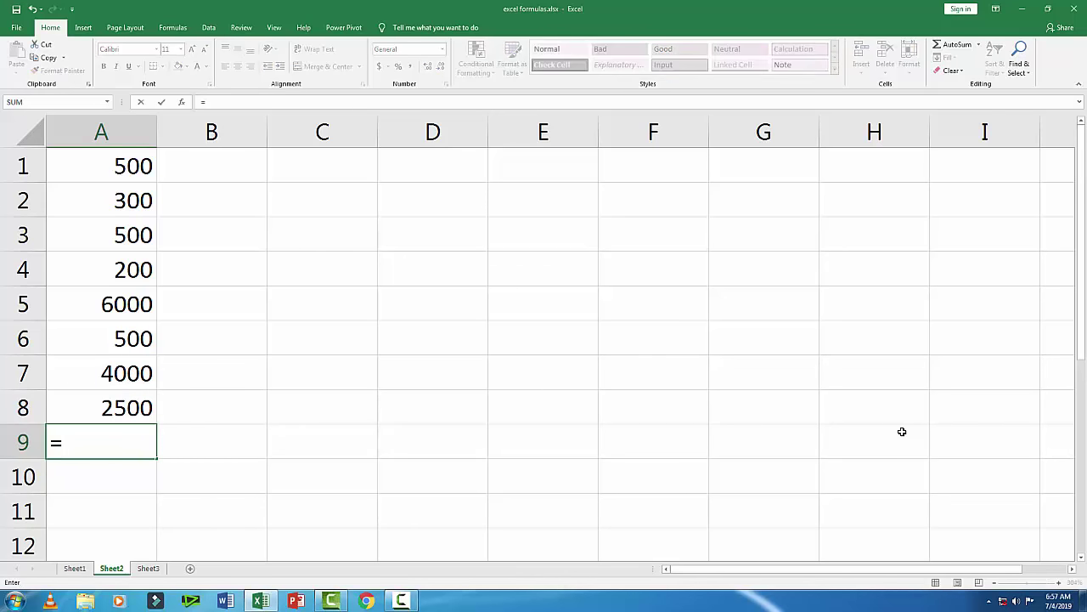
pyautogui.write('sum')
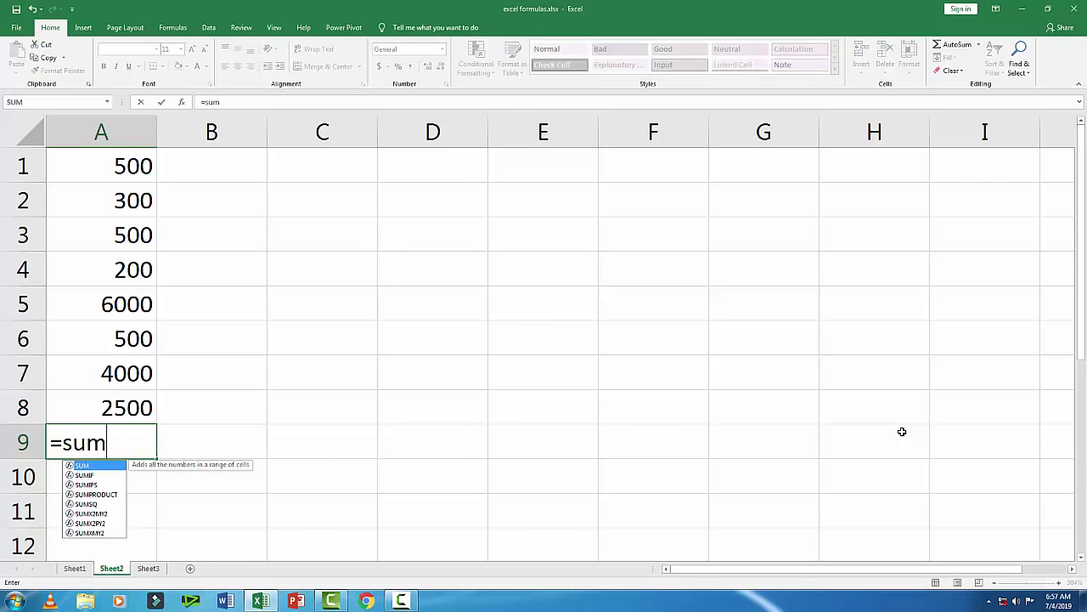
pyautogui.write('(')
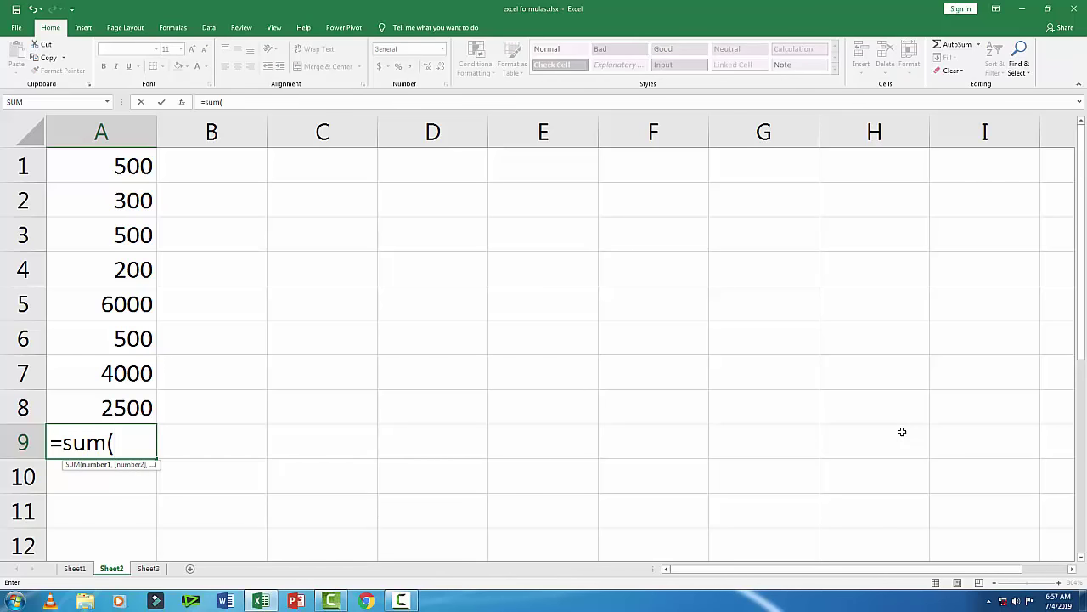
pyautogui.write('a1:')
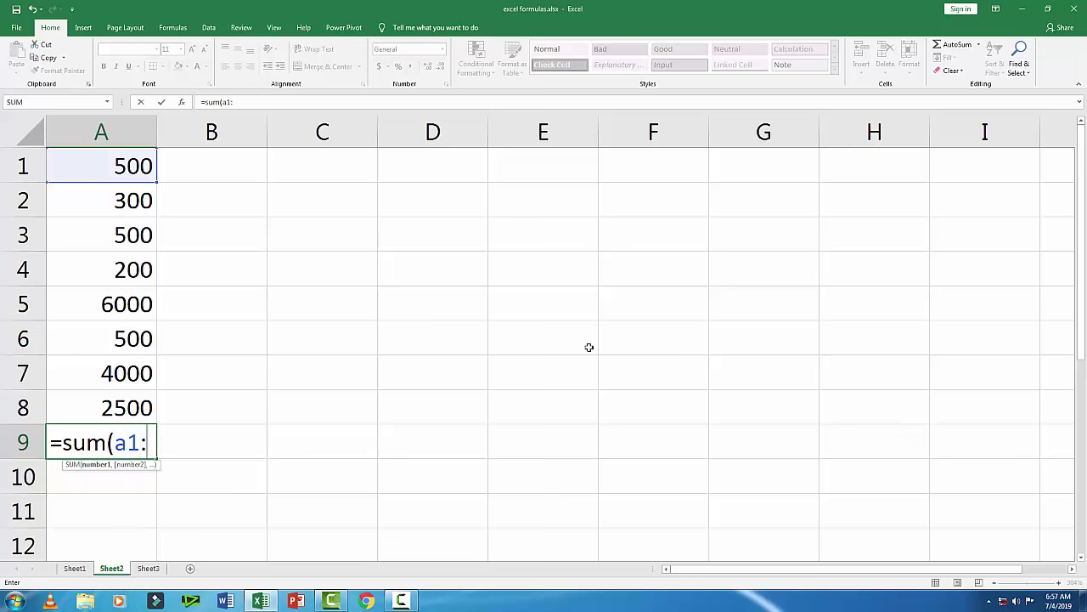
pyautogui.write('a8')
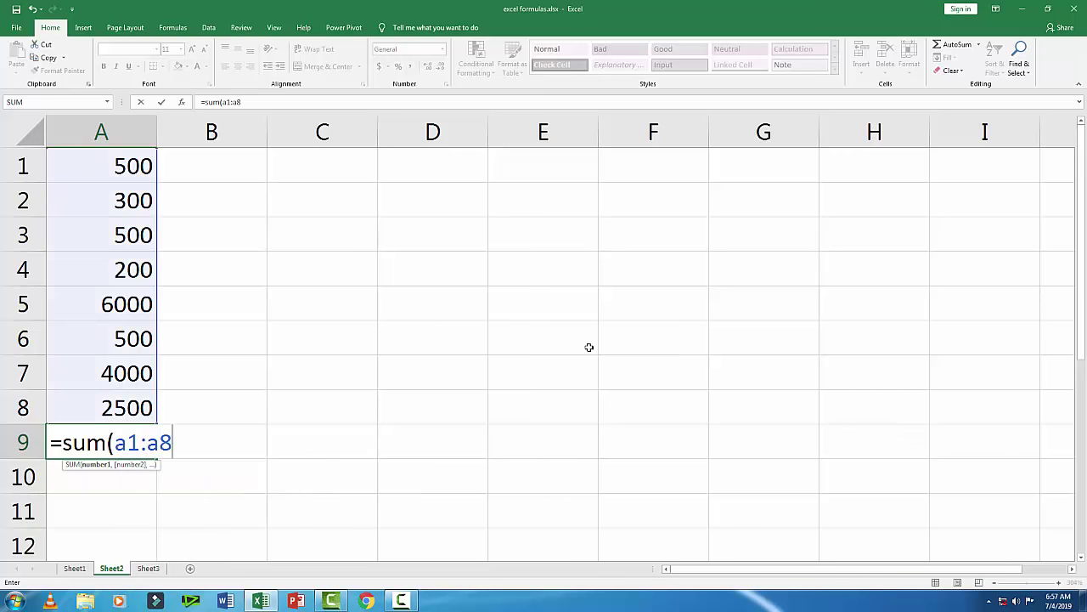
pyautogui.write(')')
pyautogui.press('Return')
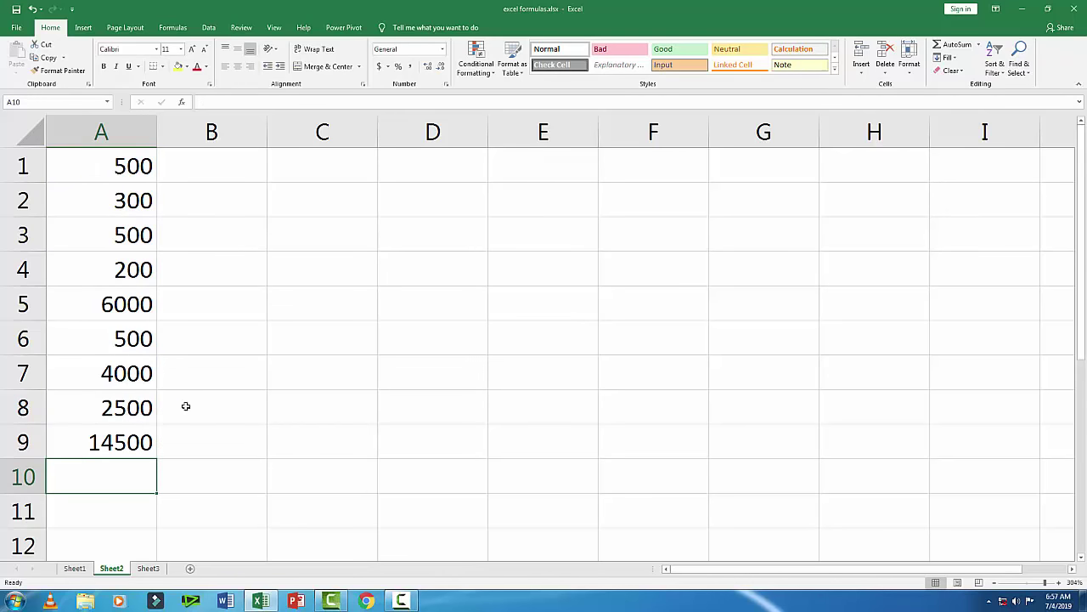
pyautogui.click(84, 573)
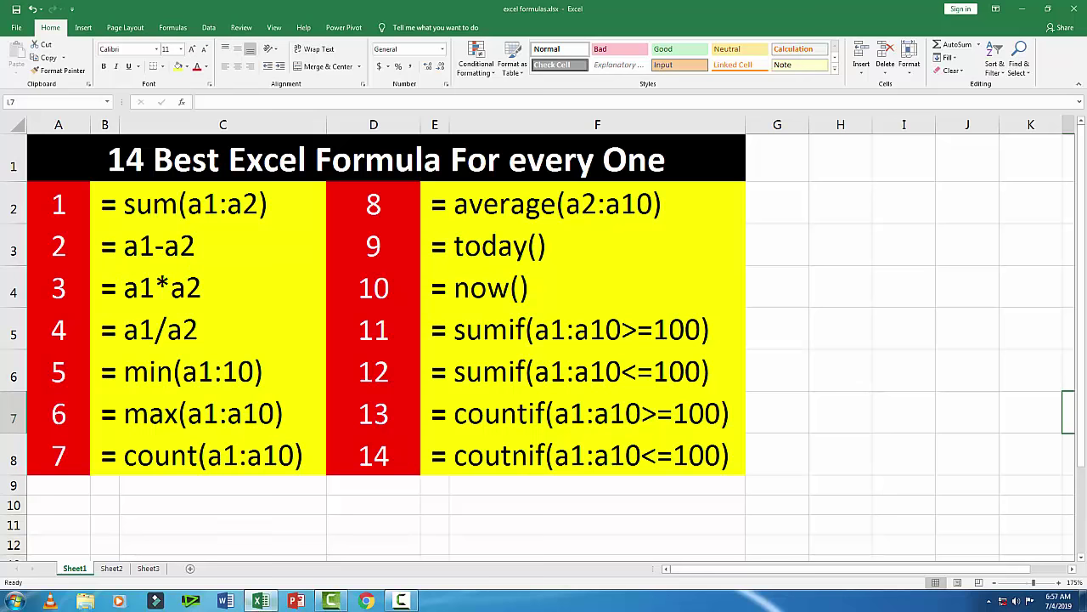
pyautogui.click(116, 569)
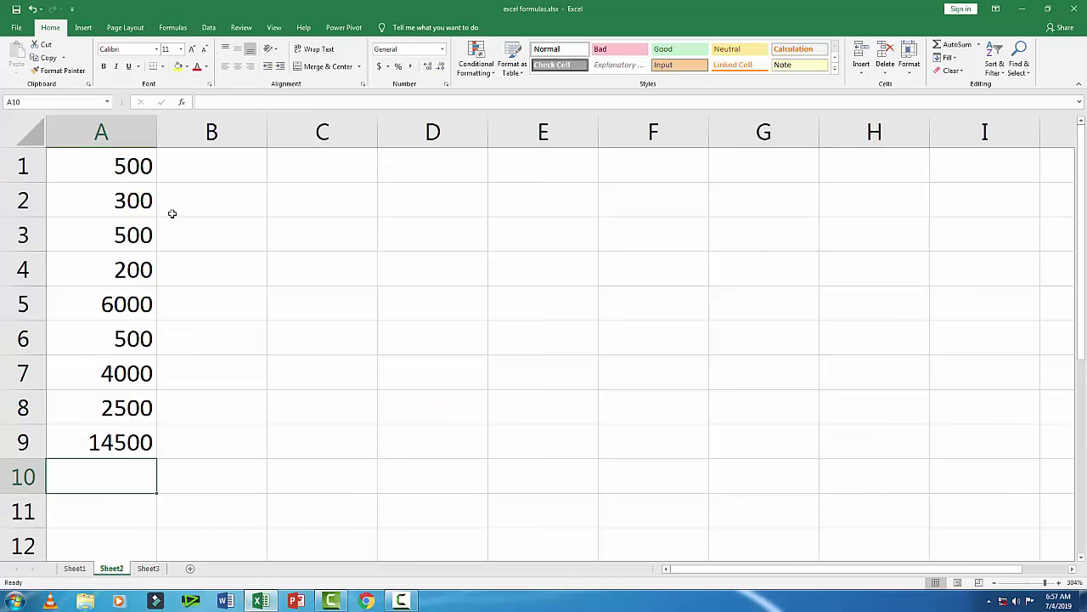
# Step: Clear the old numbers and the SUM total from A1:A9
pyautogui.moveTo(109, 166); pyautogui.dragTo(102, 407)
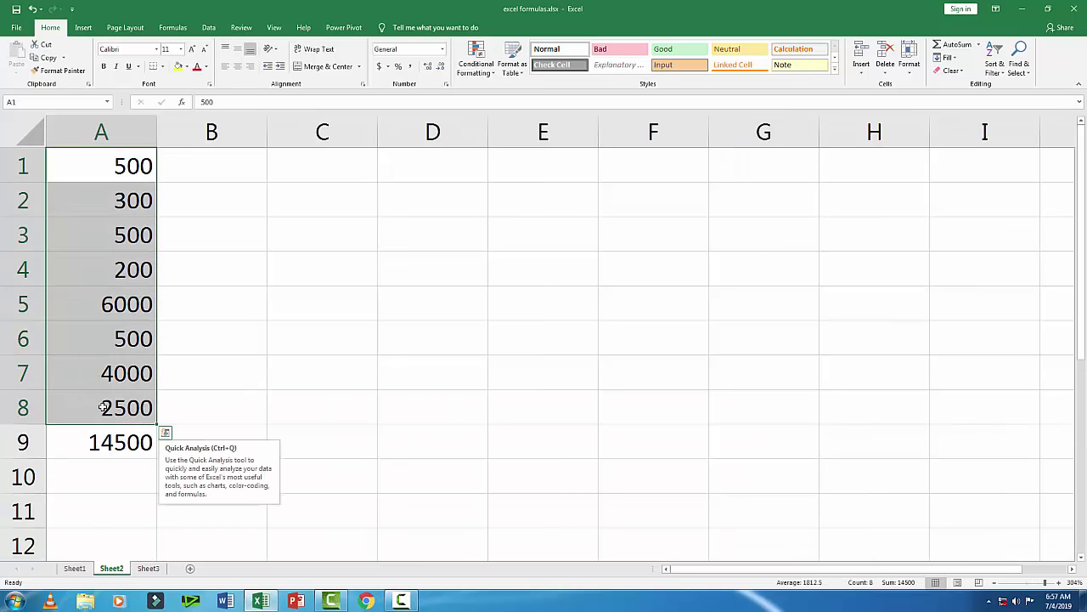
pyautogui.press('Delete')
pyautogui.click(148, 442)
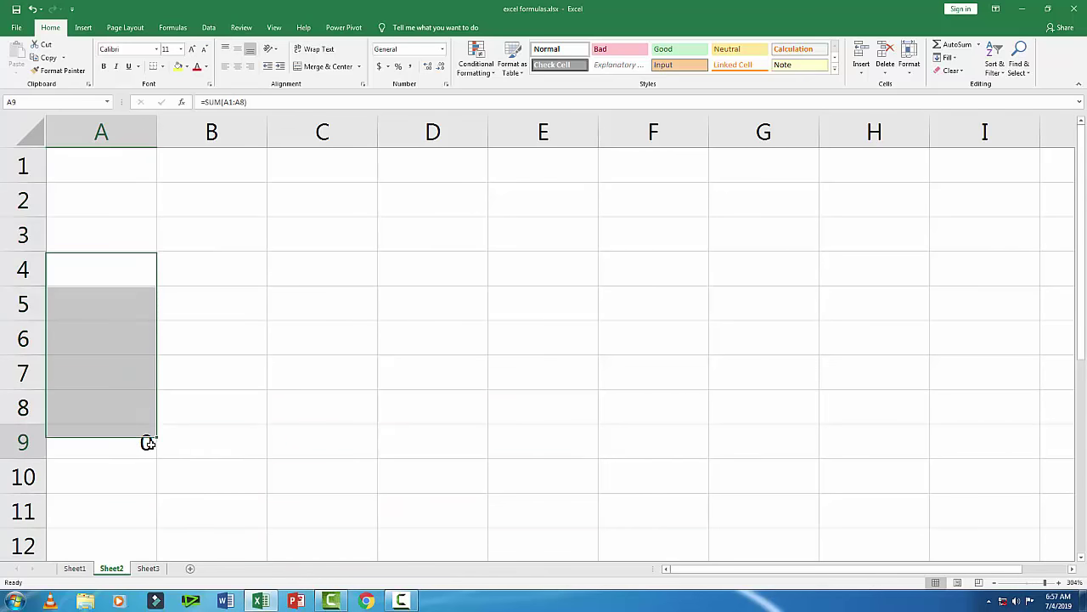
pyautogui.press('Delete')
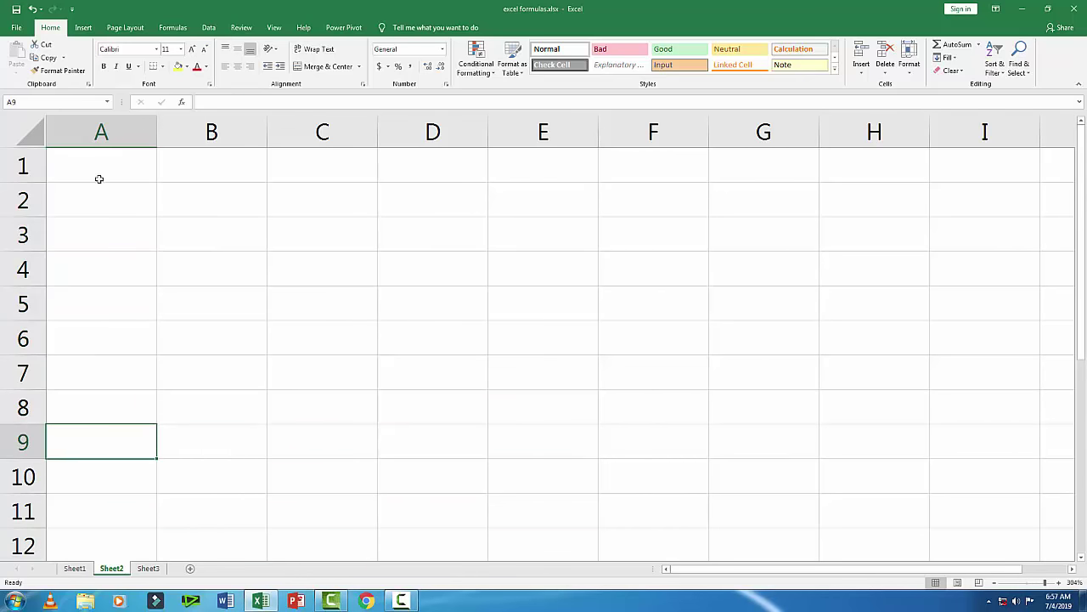
# Step: Enter 500 and 200 in A1:A2 and =A1-A2 in A3, showing 300
pyautogui.click(108, 163)
pyautogui.write('5')
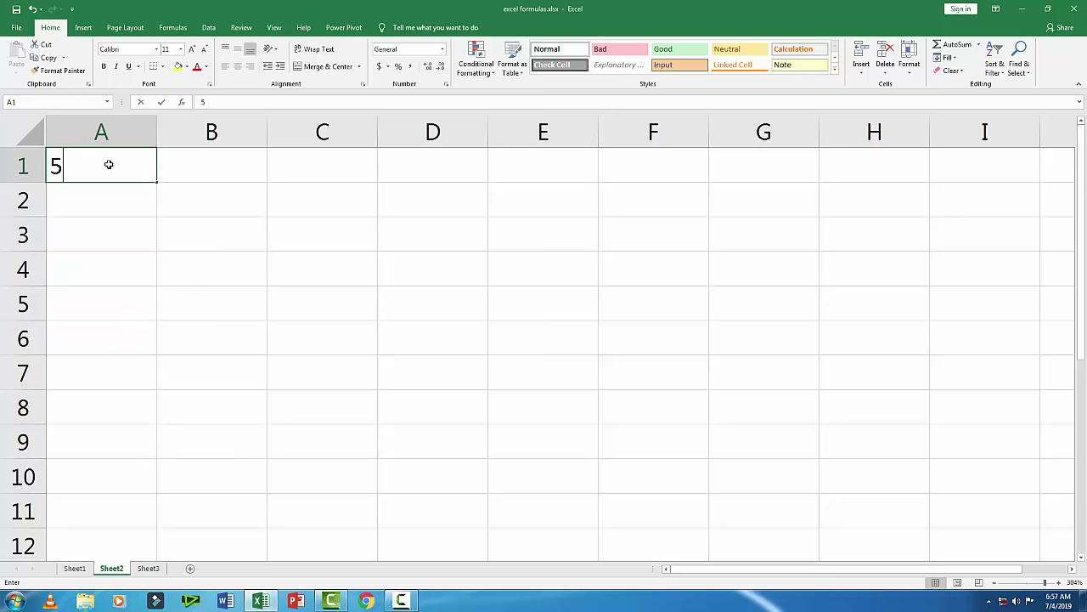
pyautogui.write('00')
pyautogui.press('Return')
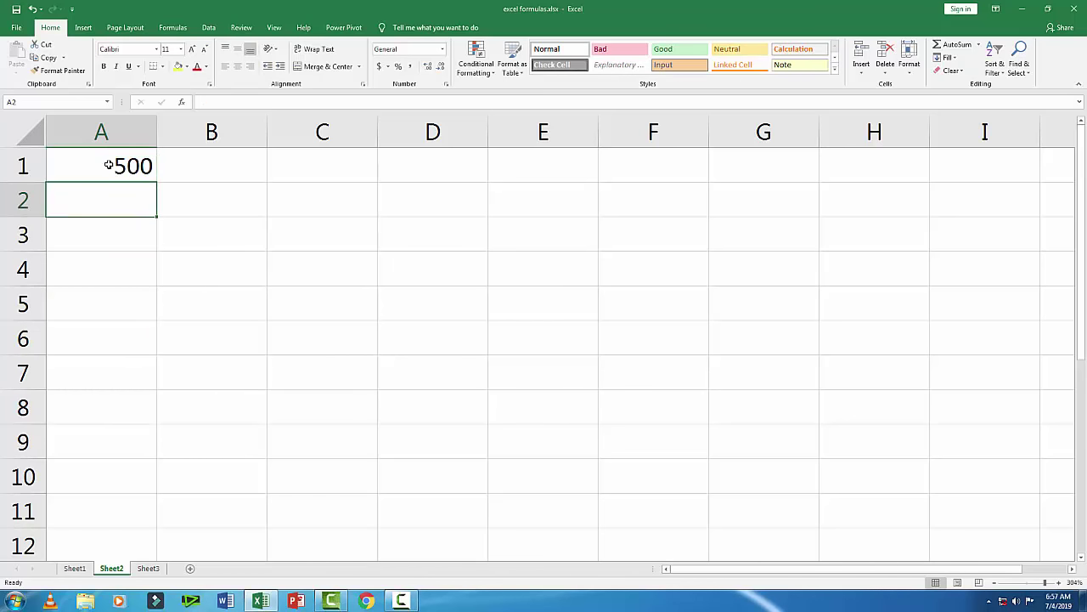
pyautogui.write('200')
pyautogui.press('Return')
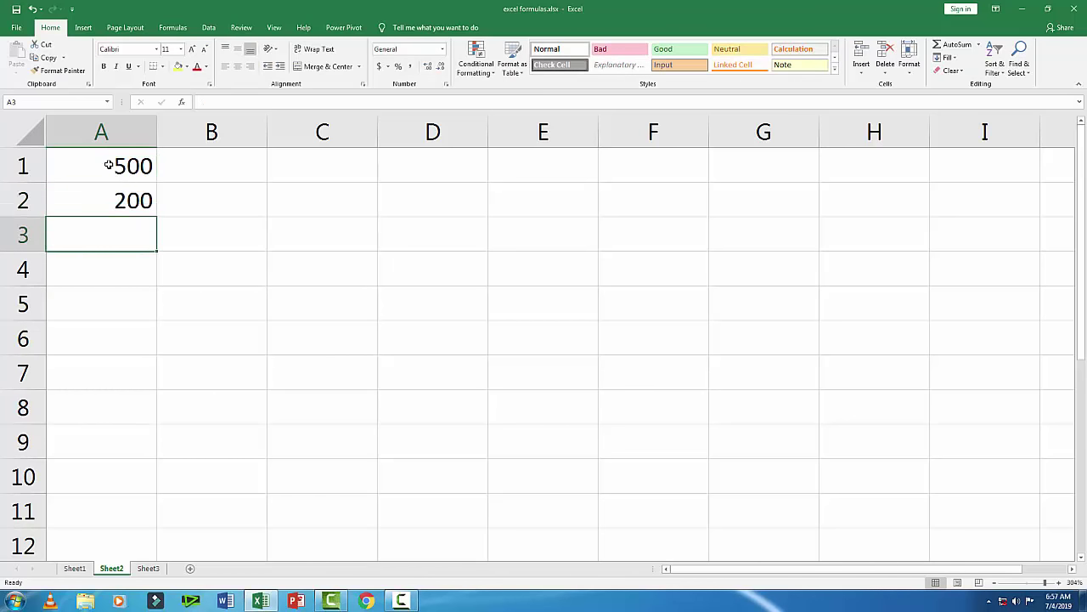
pyautogui.write('=')
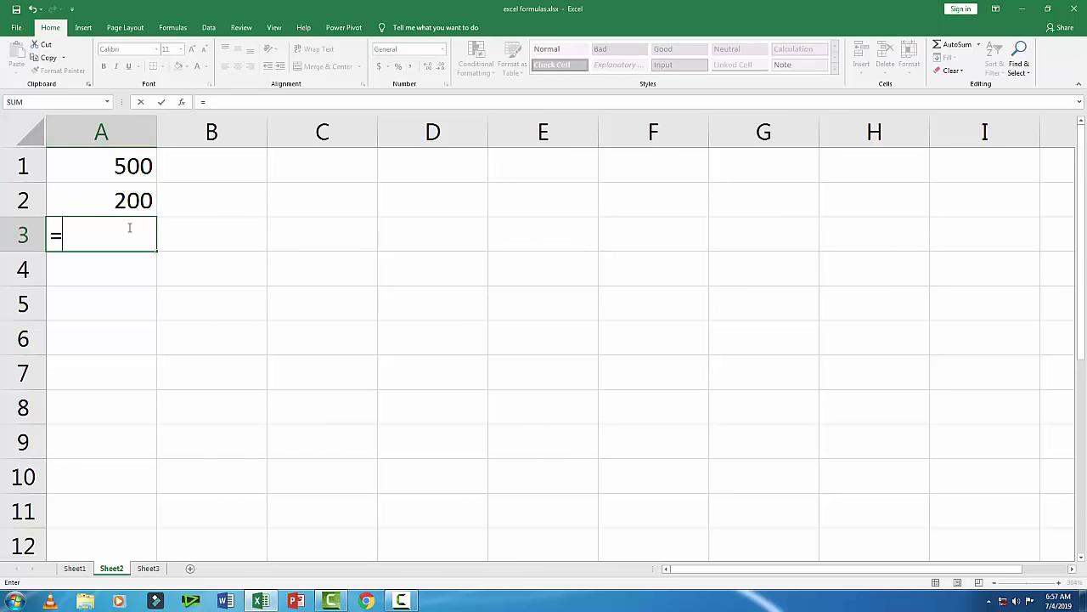
pyautogui.write('a1')
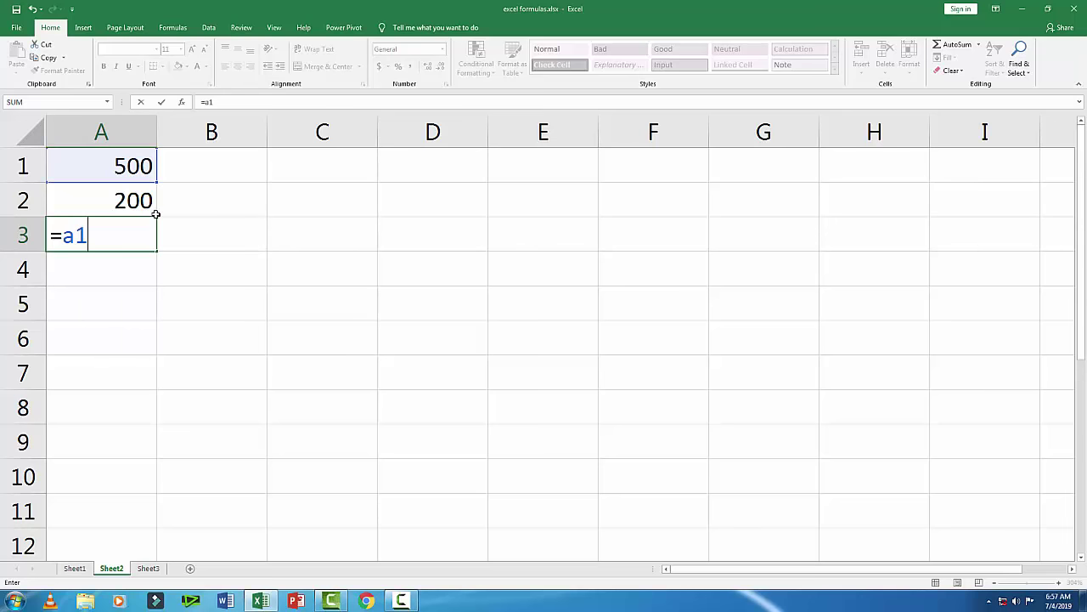
pyautogui.write('-')
pyautogui.write('a2')
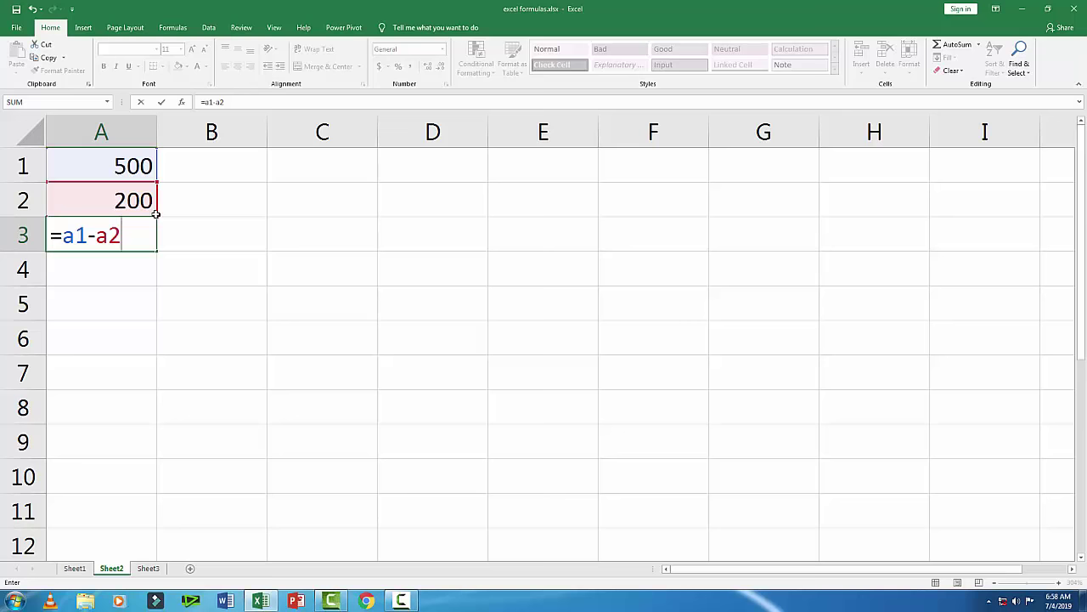
pyautogui.press('Return')
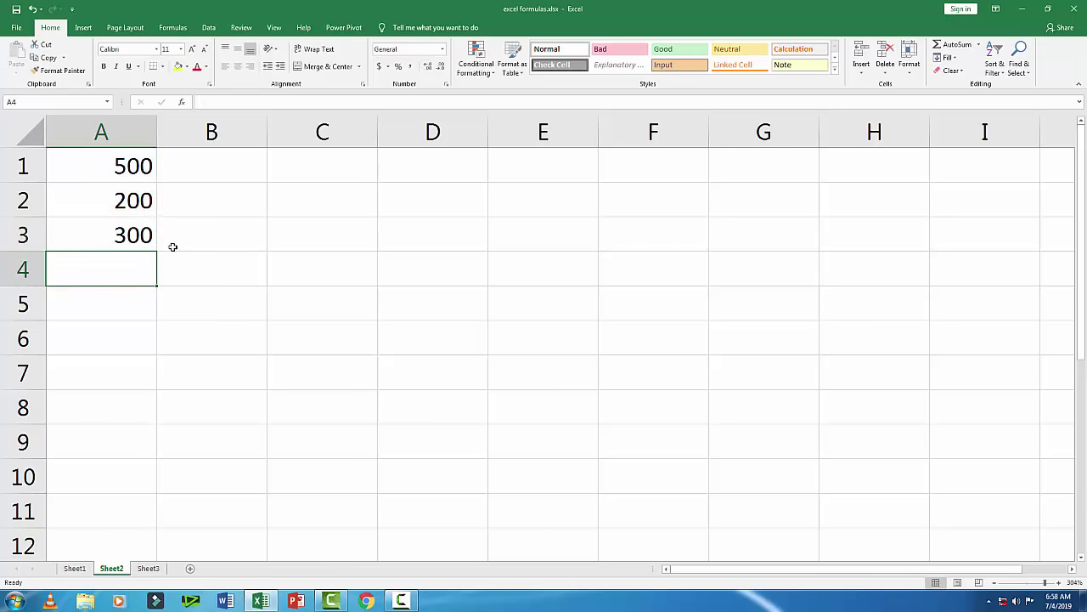
pyautogui.click(145, 236)
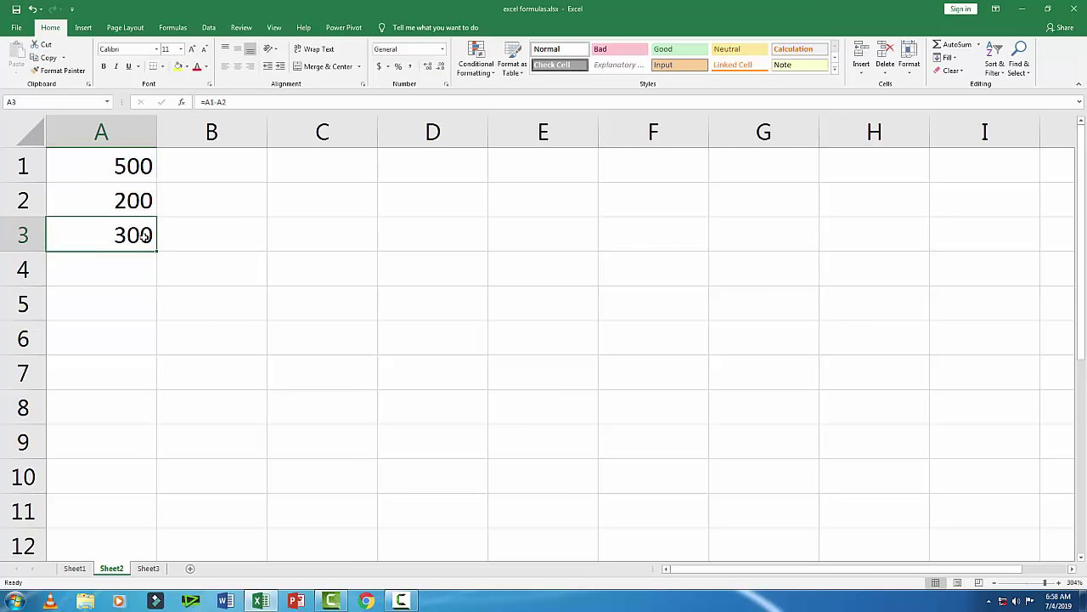
pyautogui.click(75, 568)
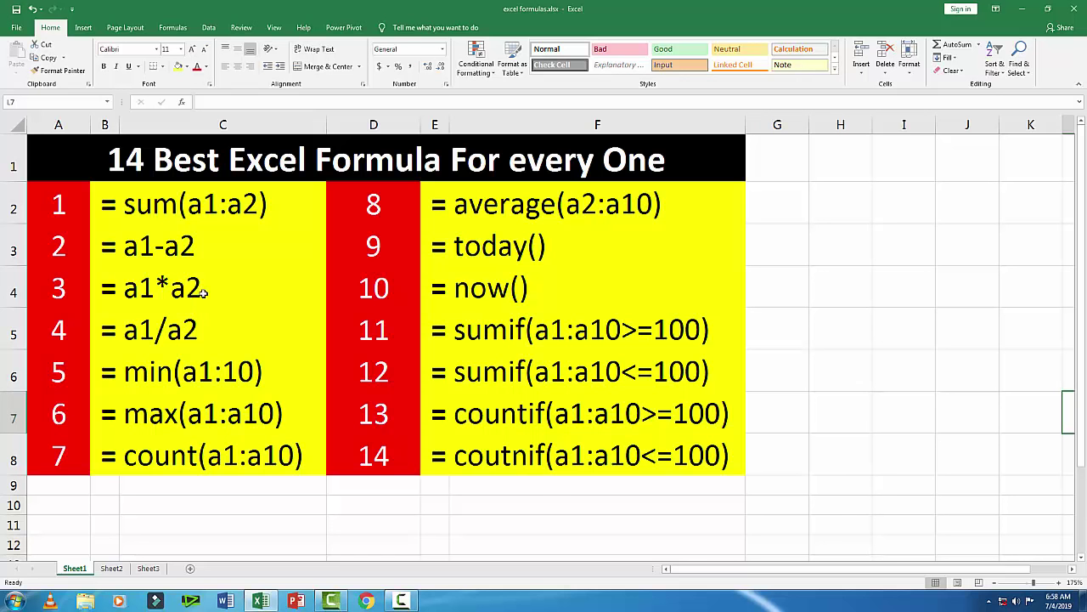
# Step: Return to Sheet2 and clear the values in A1:A3
pyautogui.click(126, 569)
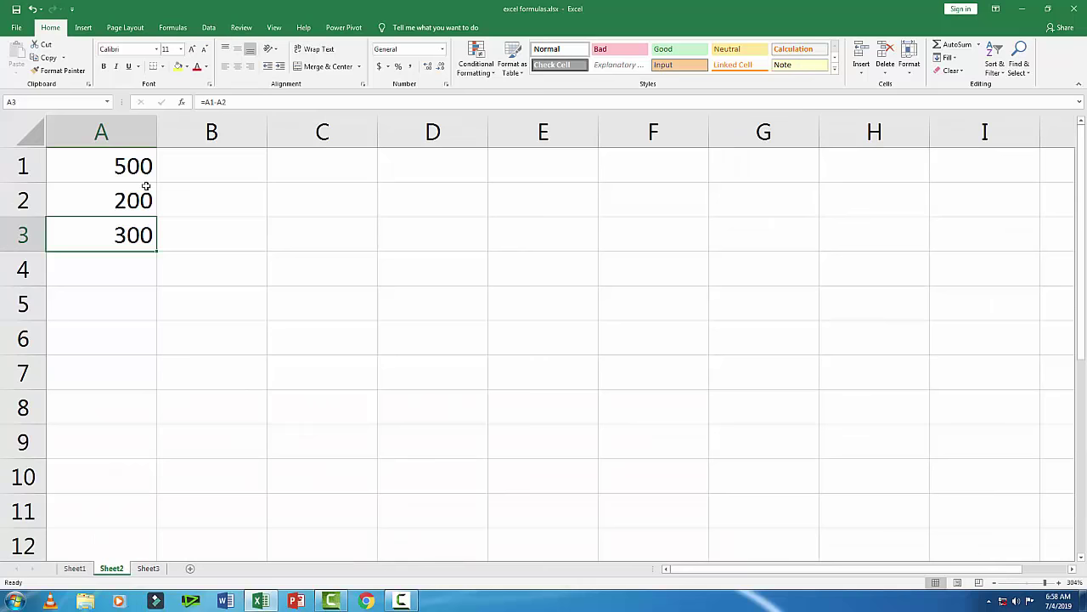
pyautogui.moveTo(147, 165); pyautogui.dragTo(116, 245)
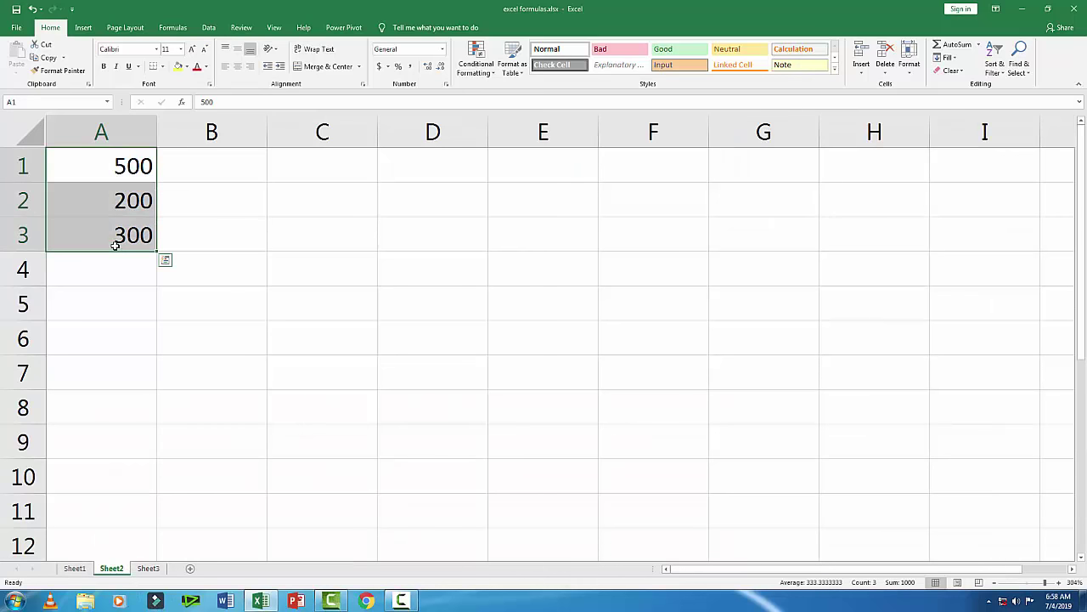
pyautogui.press('Delete')
# Step: Enter 500 and 25 in A1:A2 and =A1*A2 in A3, giving 12500
pyautogui.click(113, 162)
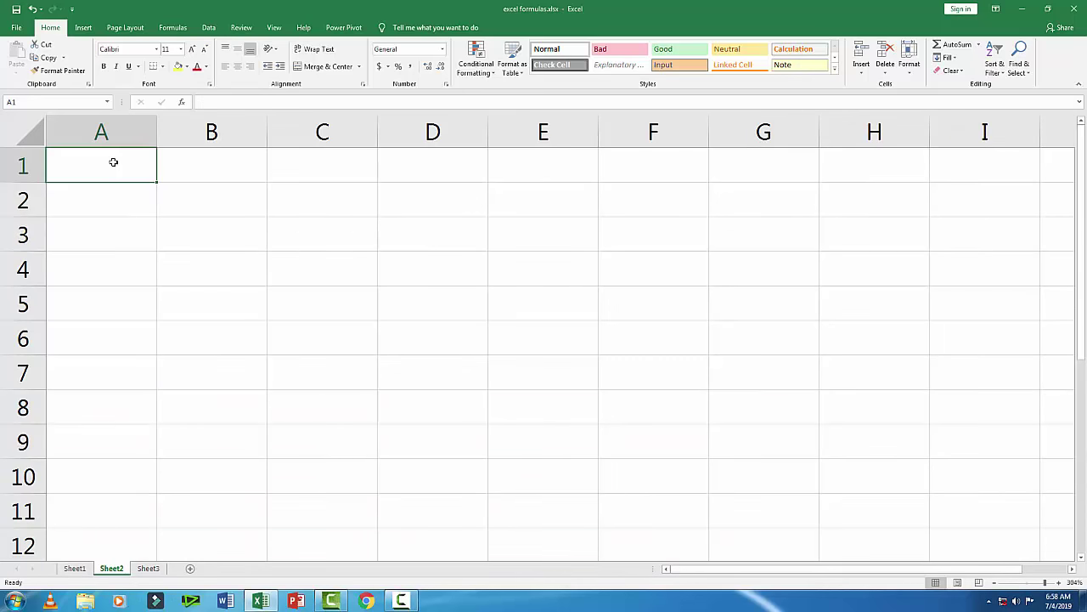
pyautogui.write('500')
pyautogui.press('Return')
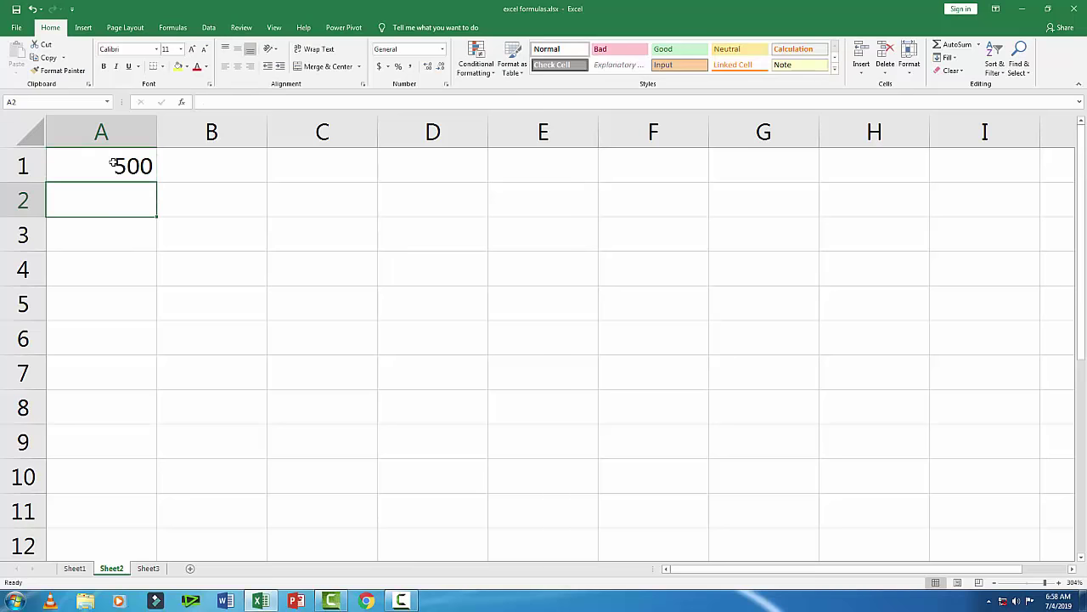
pyautogui.write('25')
pyautogui.press('Return')
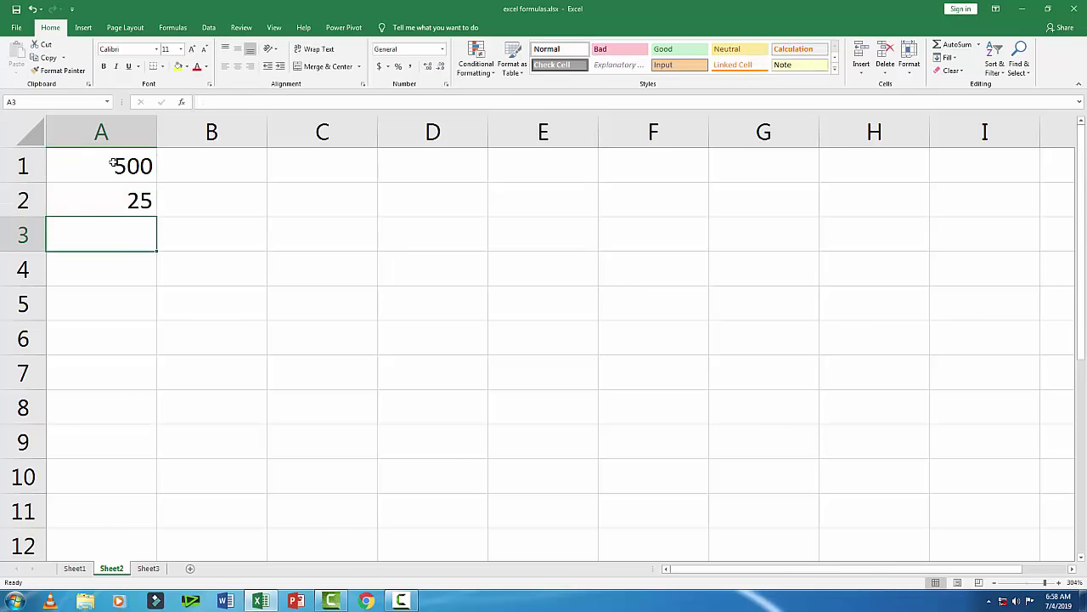
pyautogui.write('=')
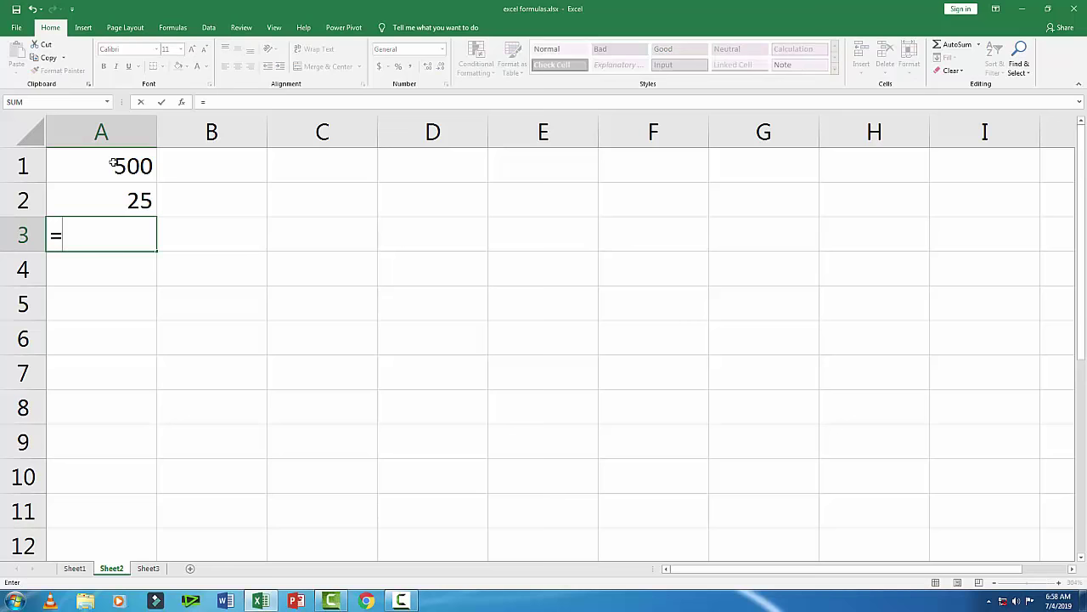
pyautogui.write('a1')
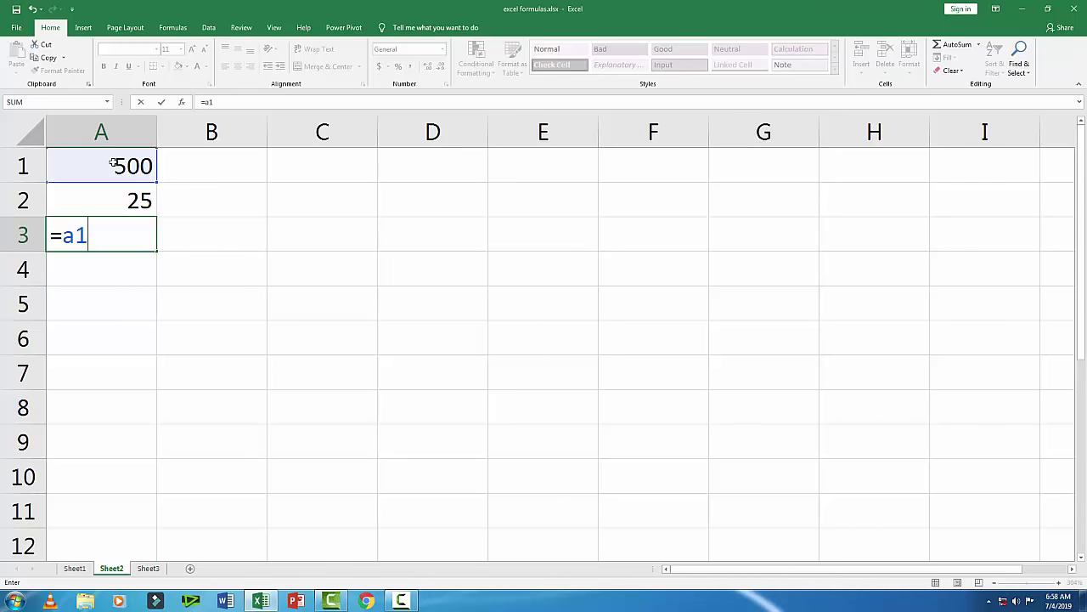
pyautogui.write('*')
pyautogui.write('a2')
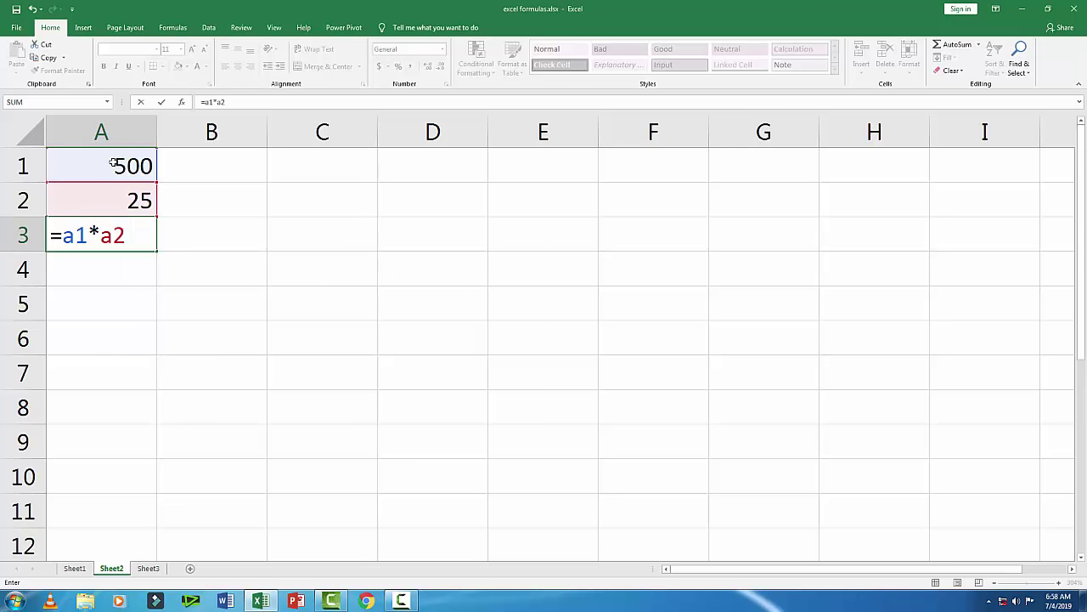
pyautogui.press('Return')
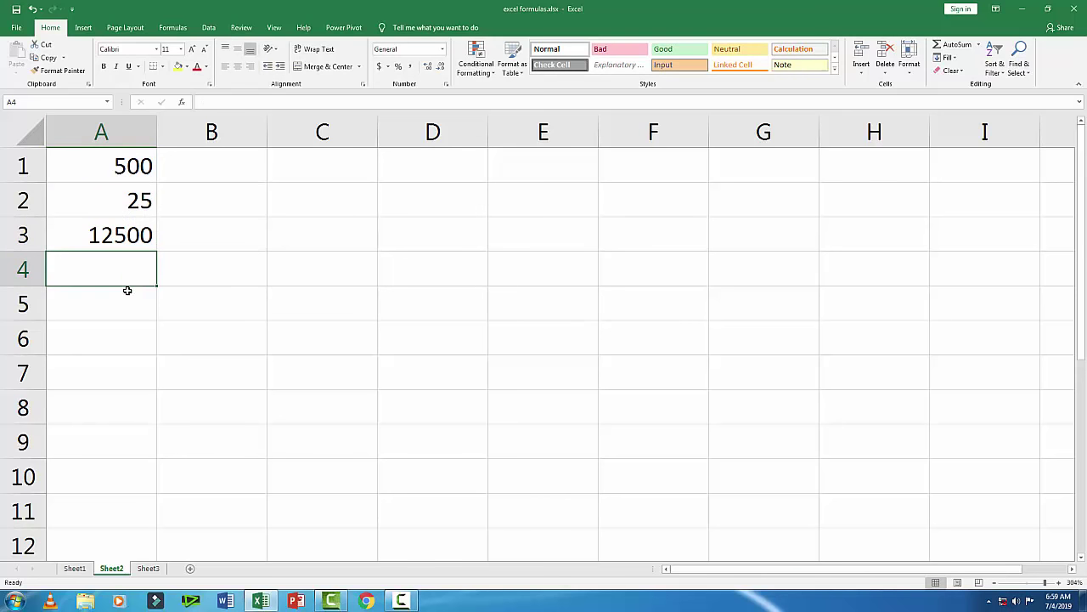
# Step: Glance at Sheet1's formula list, then clear A1:A3 on Sheet2
pyautogui.click(75, 568)
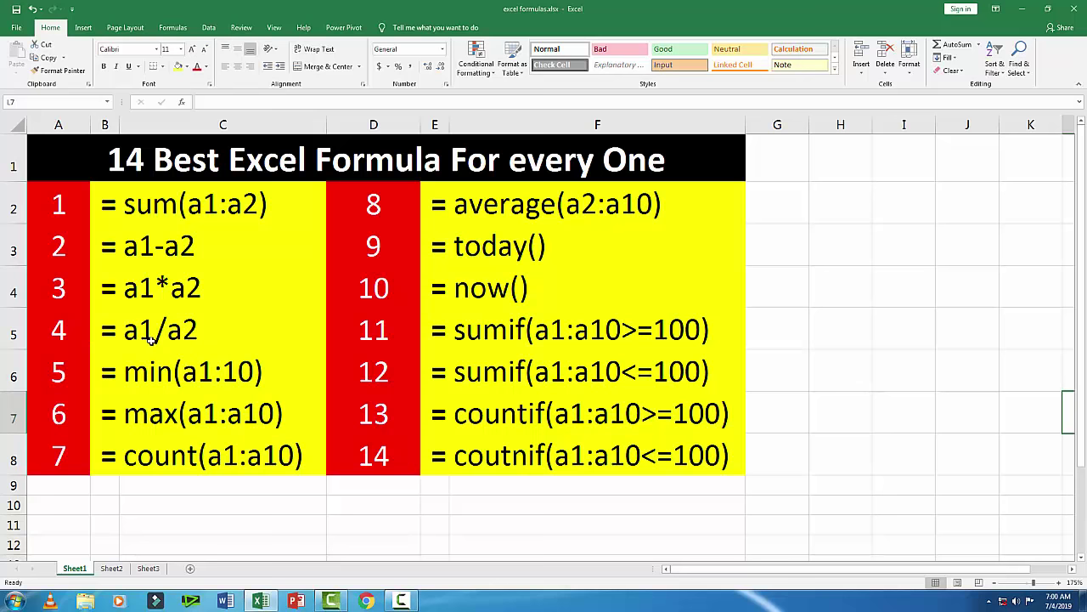
pyautogui.click(112, 568)
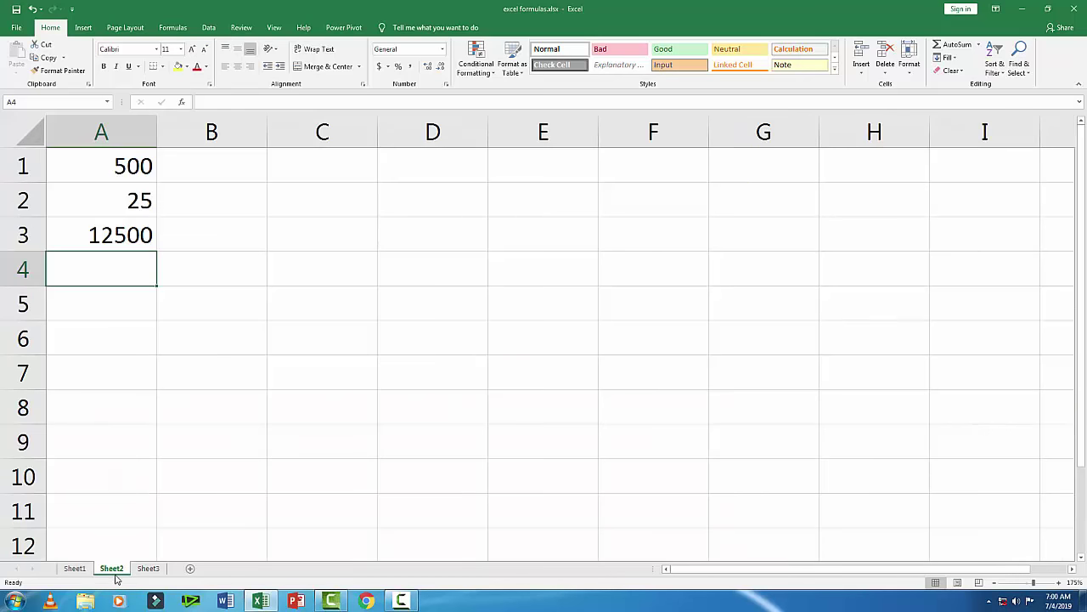
pyautogui.moveTo(114, 161); pyautogui.dragTo(104, 226)
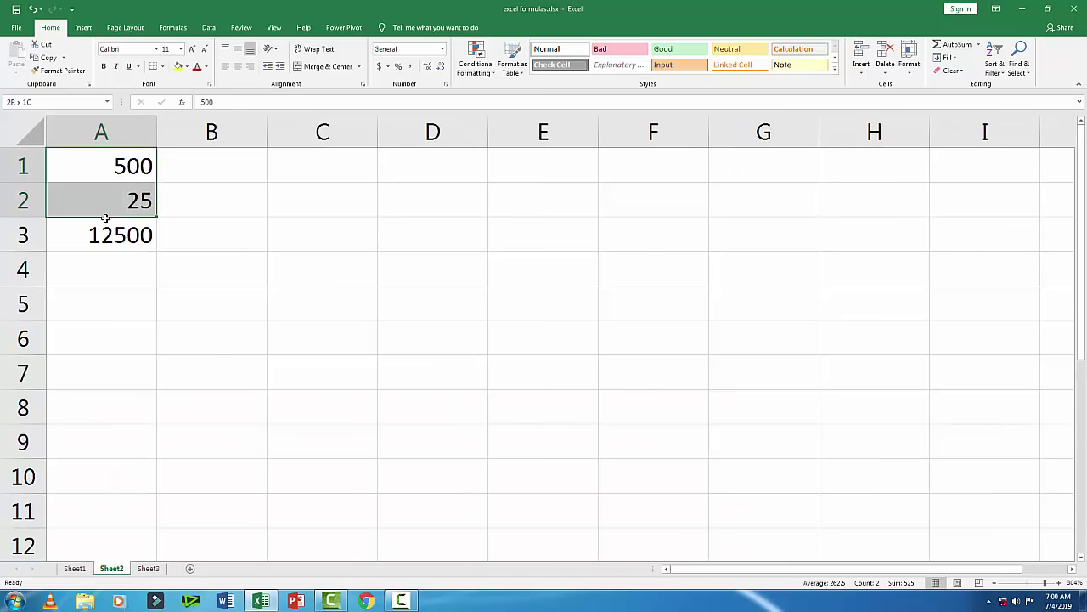
pyautogui.press('Delete')
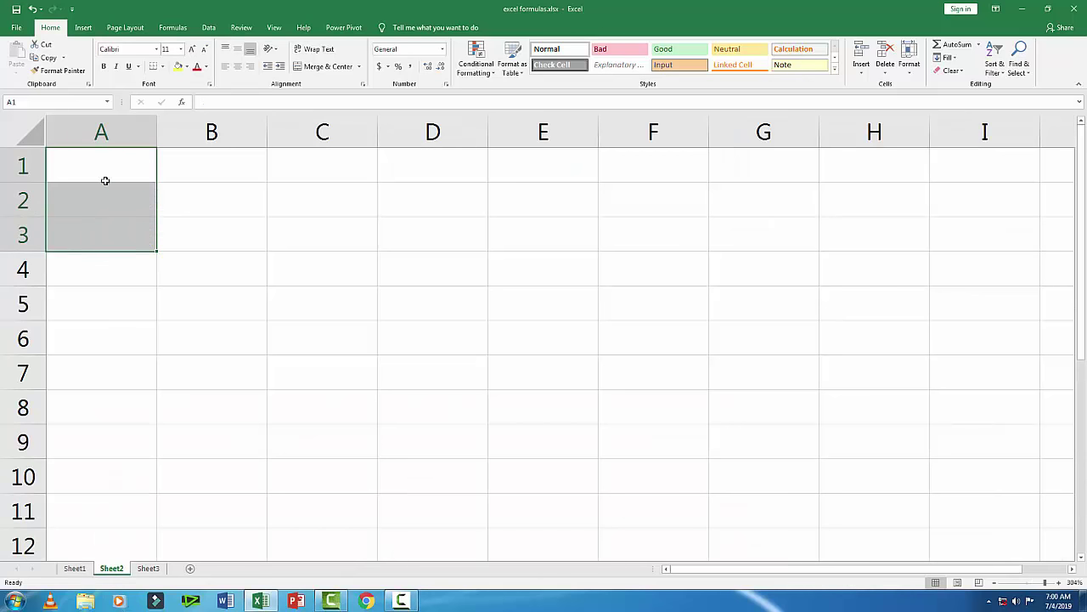
# Step: Enter 500 and 5 in A1:A2 and =A1/A2 in A3, showing 100
pyautogui.click(106, 162)
pyautogui.write('5')
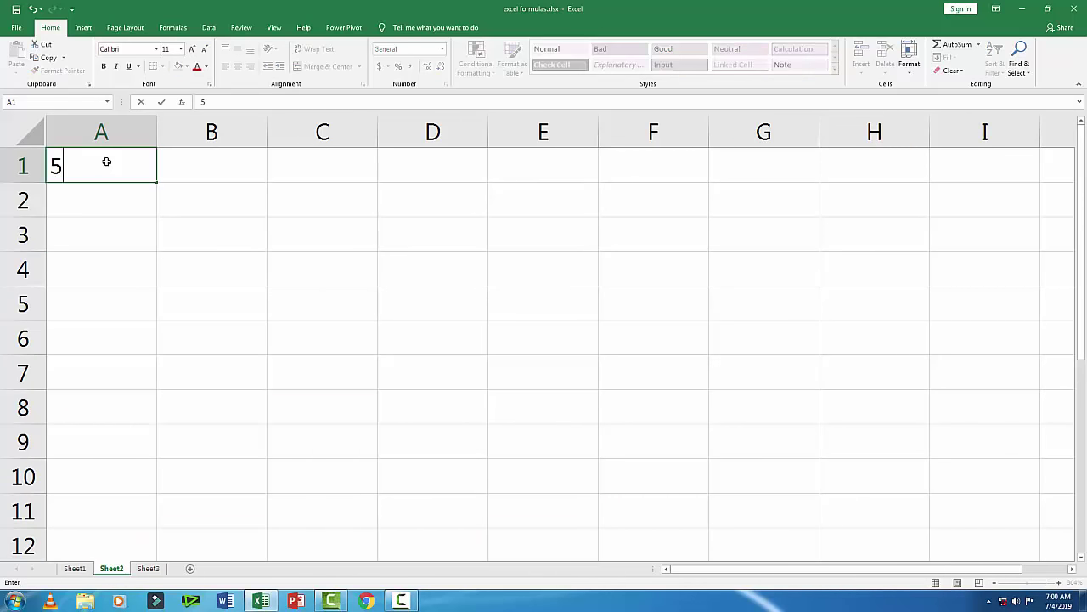
pyautogui.write('00')
pyautogui.press('Return')
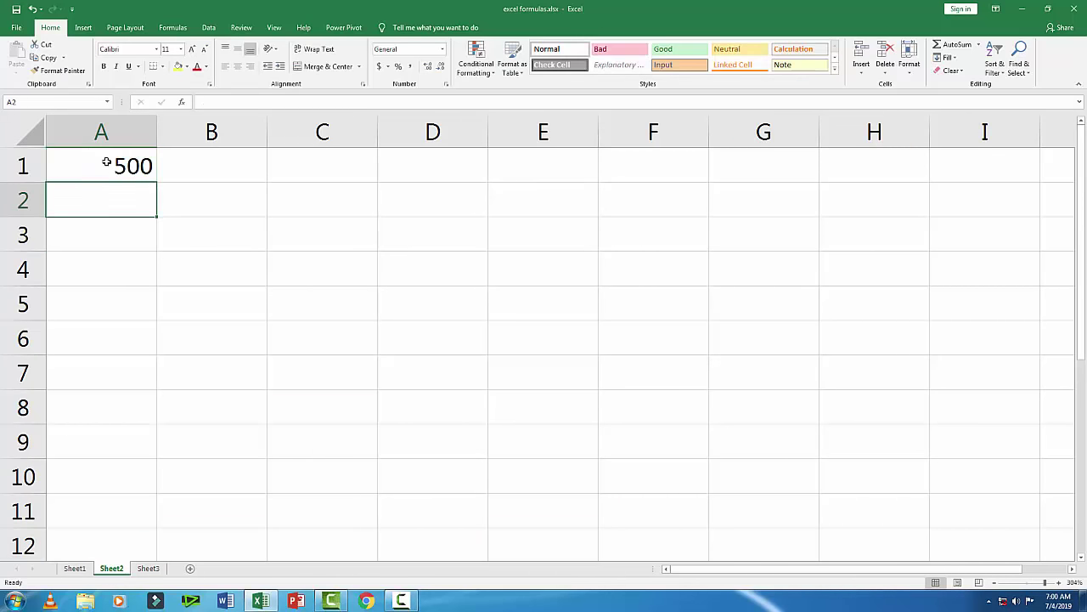
pyautogui.write('5')
pyautogui.press('Return')
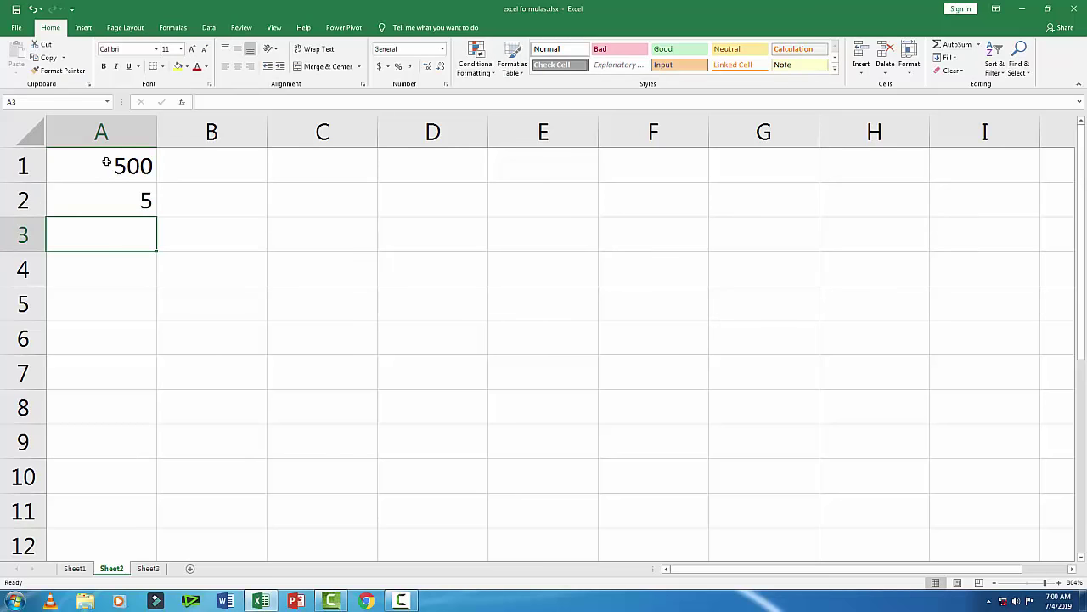
pyautogui.write('=')
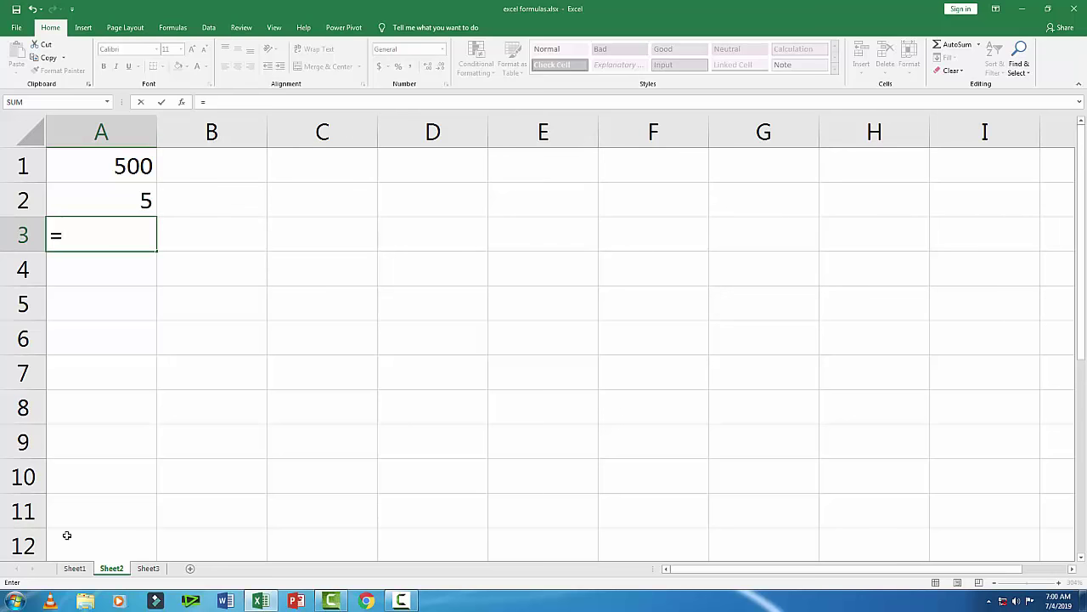
pyautogui.write('a1')
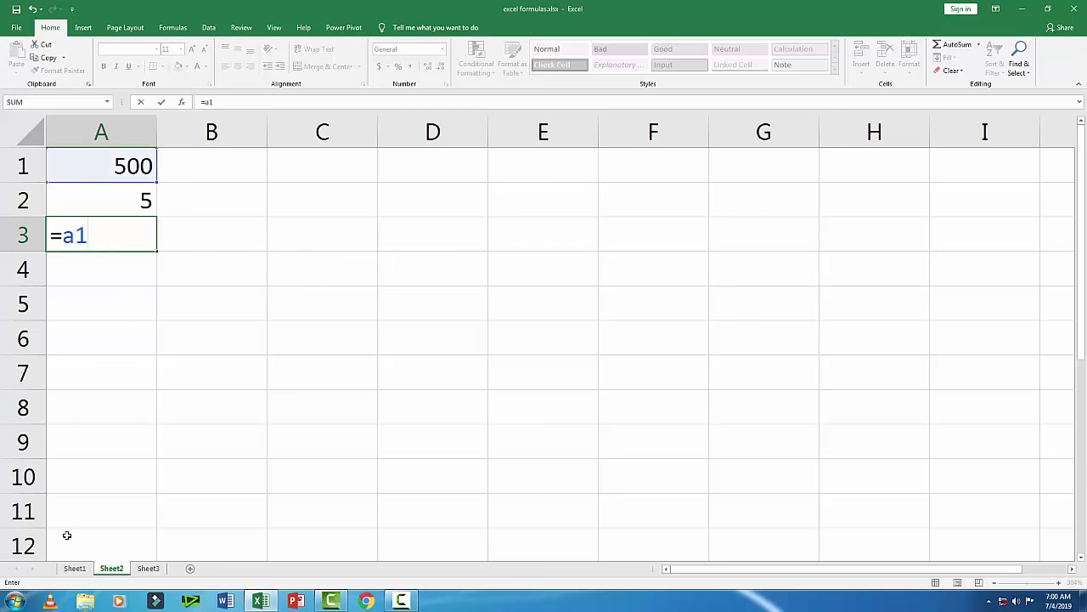
pyautogui.write('/')
pyautogui.write('a2')
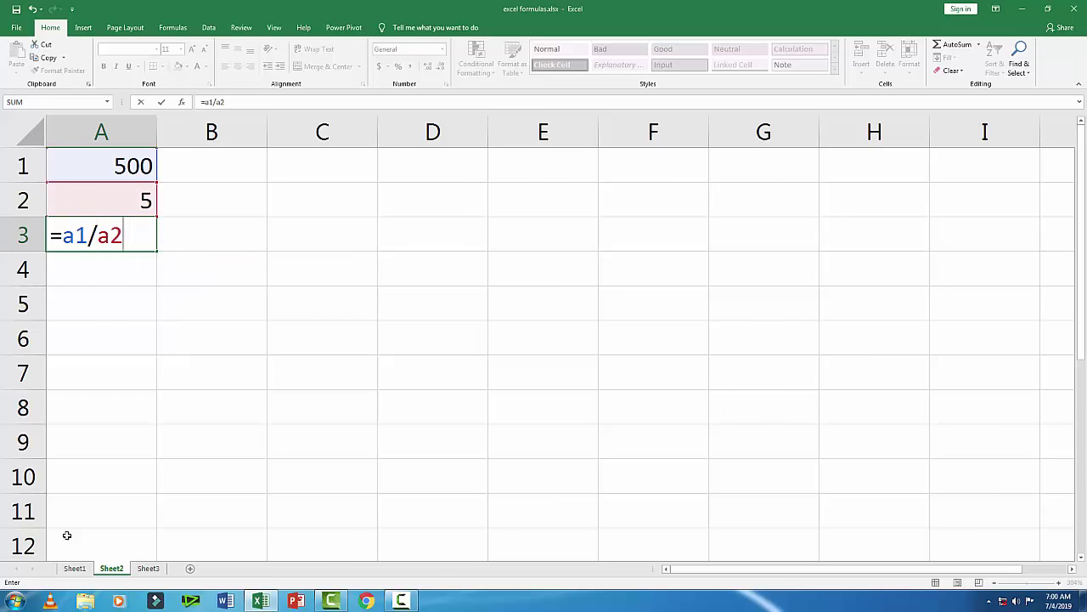
pyautogui.press('Return')
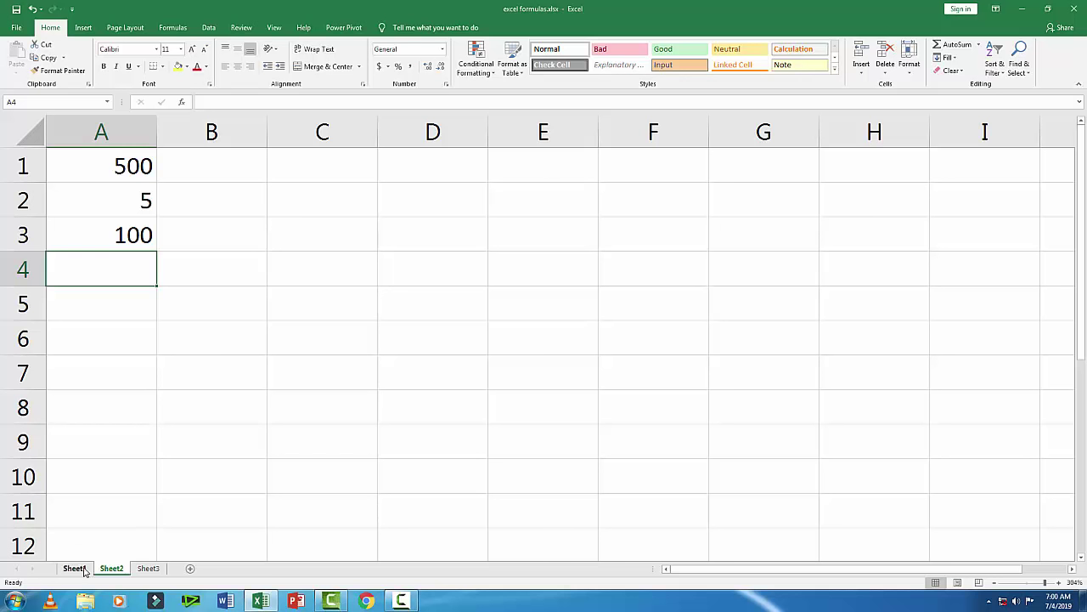
# Step: Review Sheet1's formula list, then empty A1:A3 on Sheet2
pyautogui.click(75, 569)
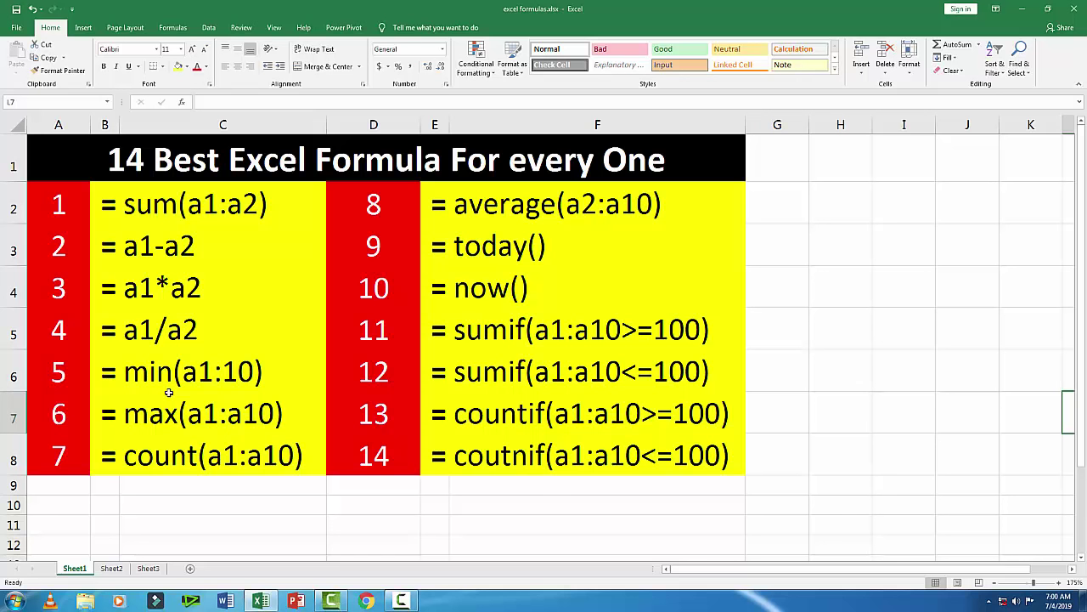
pyautogui.click(112, 573)
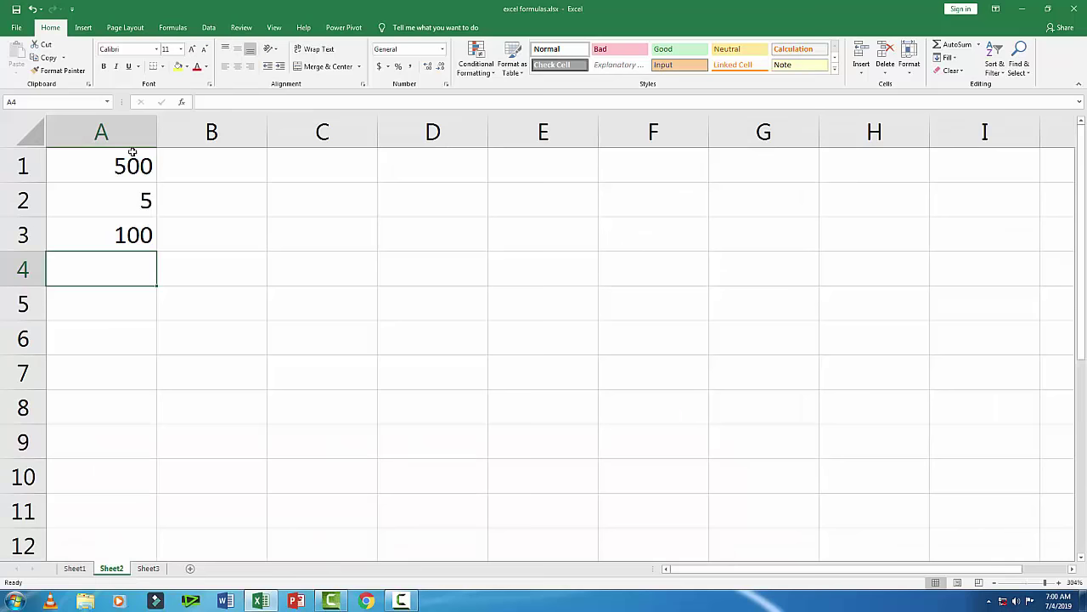
pyautogui.moveTo(123, 167); pyautogui.dragTo(119, 234)
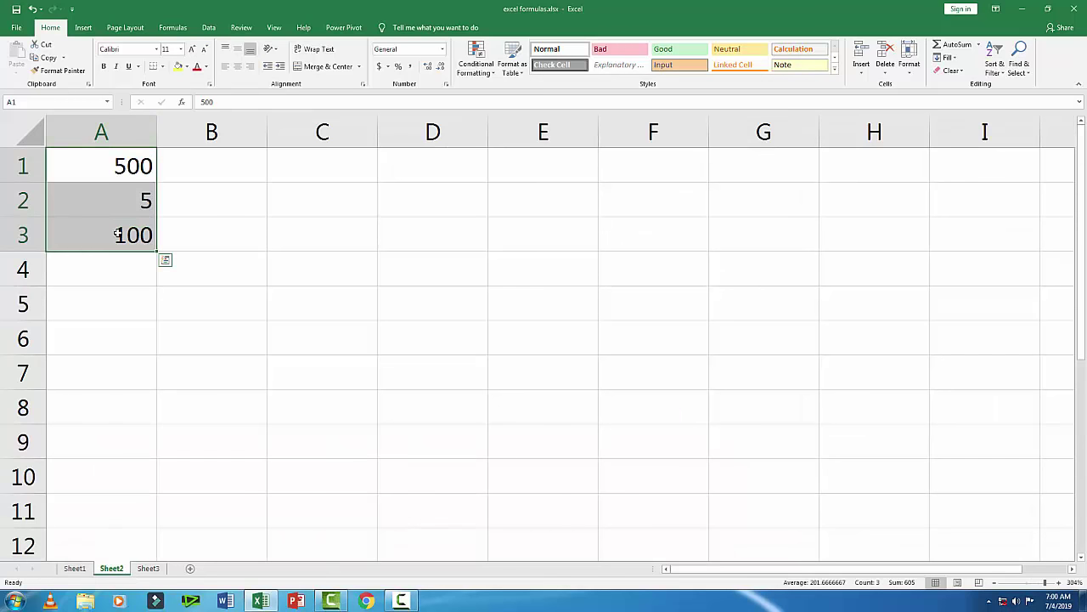
pyautogui.press('Delete')
# Step: Type 500, 200, 10, 50, 20, 20, 500, 500, 300, 200 down A1:A10
pyautogui.click(102, 174)
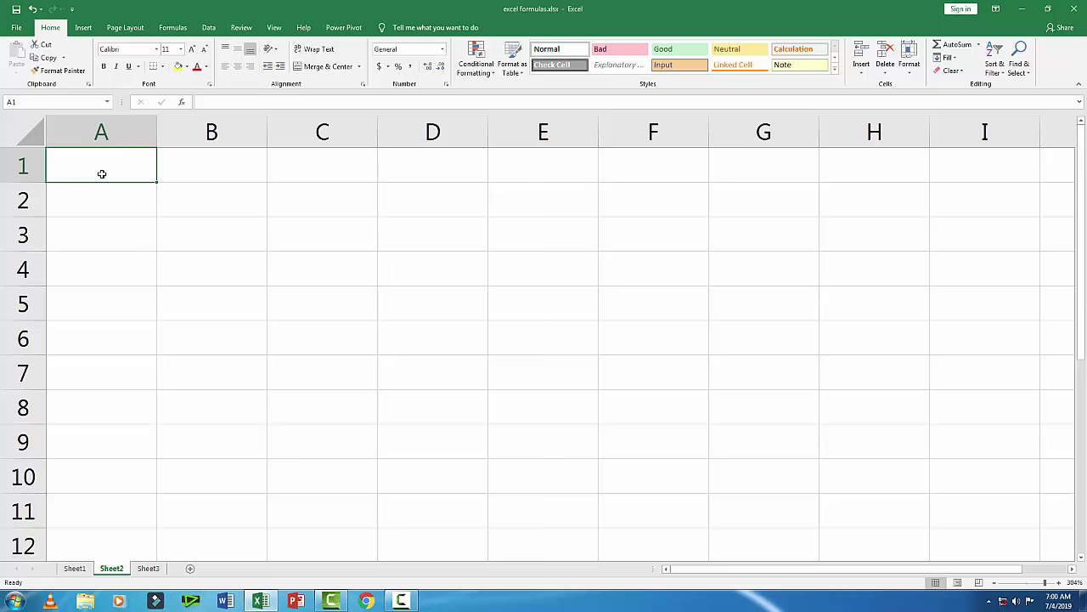
pyautogui.write('500 200 1')
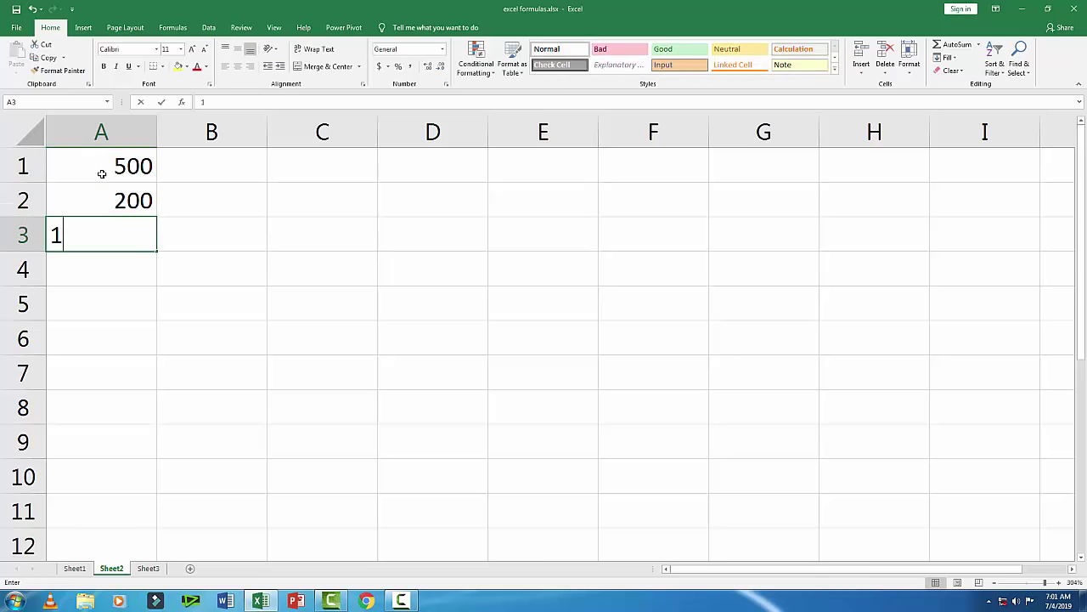
pyautogui.write('0 50 20 2')
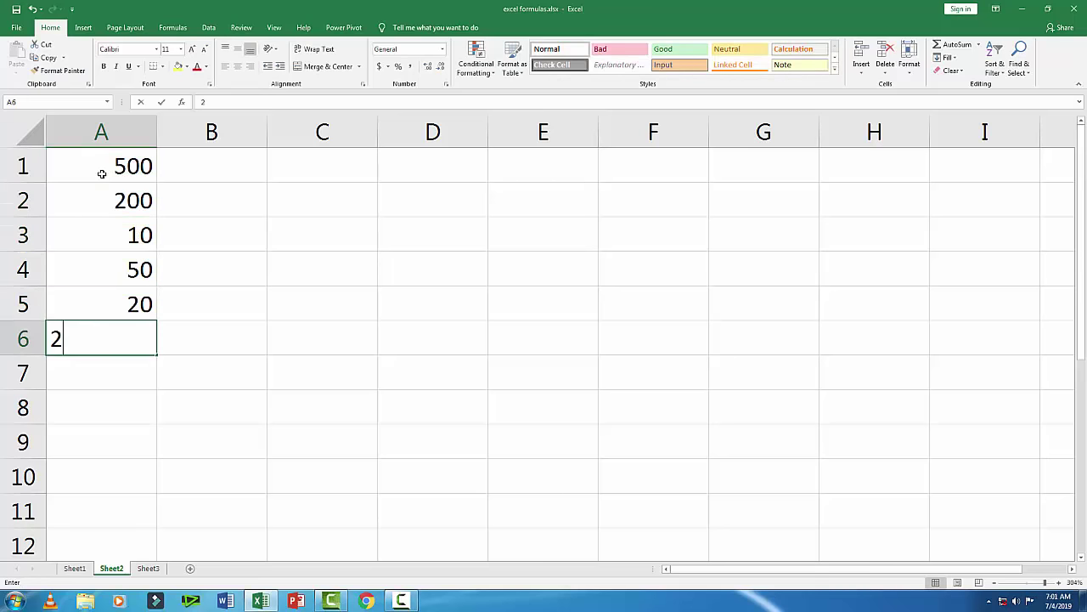
pyautogui.write('0 500 500 30')
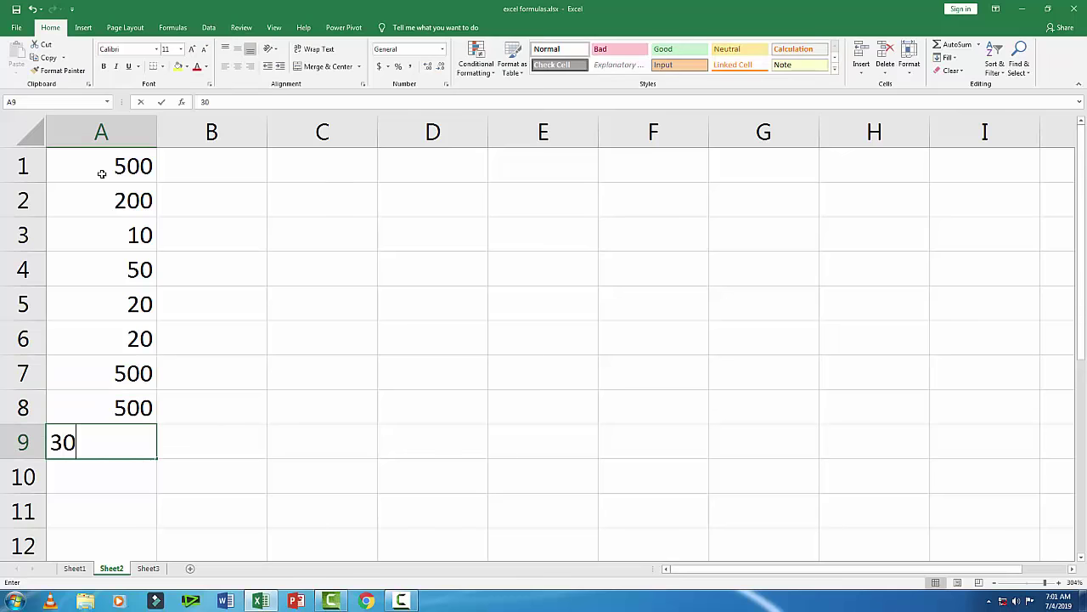
pyautogui.write('0 200')
pyautogui.press('Return')
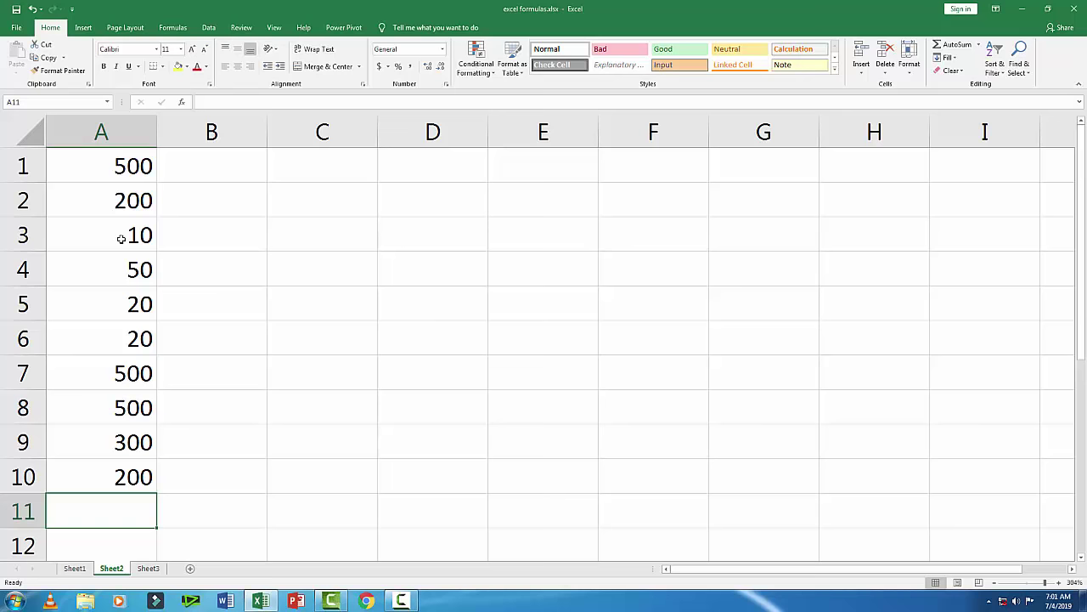
# Step: Enter =MIN(A1:A10) in A11 returning 10, then view Sheet1's formula list
pyautogui.write('=')
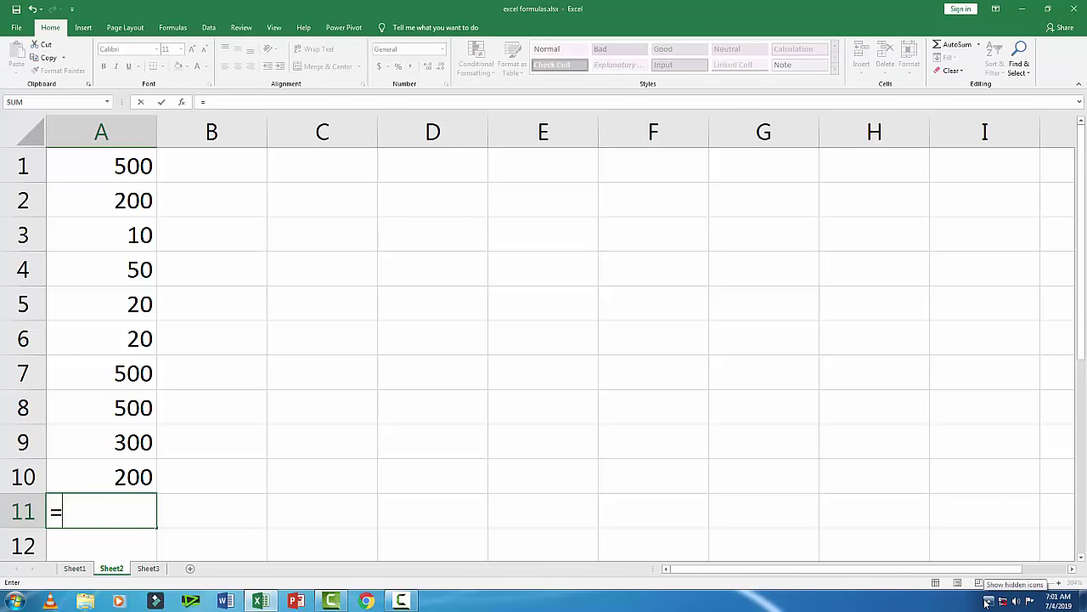
pyautogui.write('min')
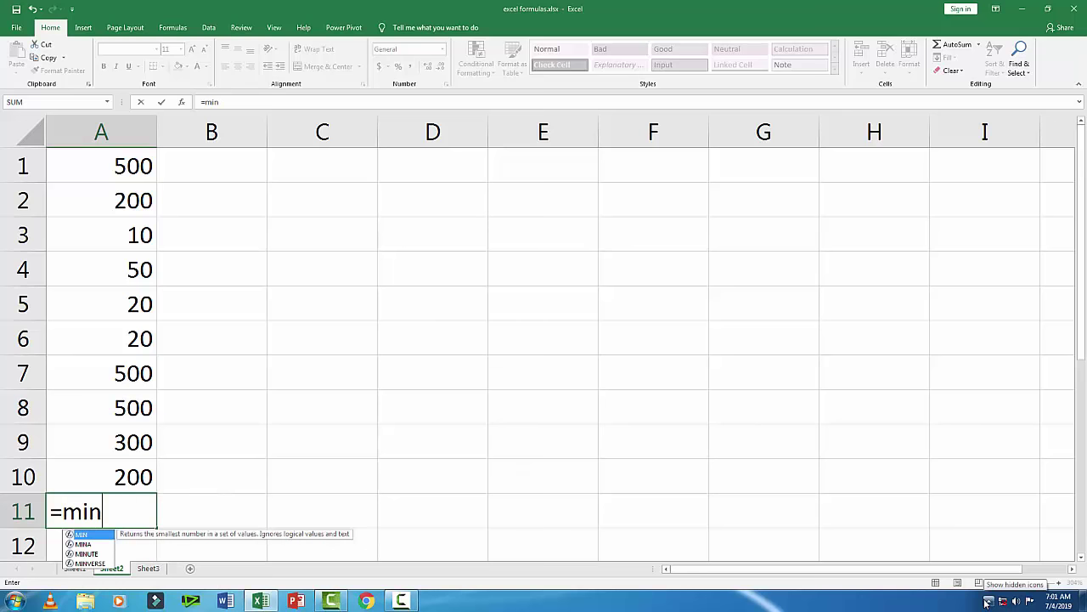
pyautogui.write('(')
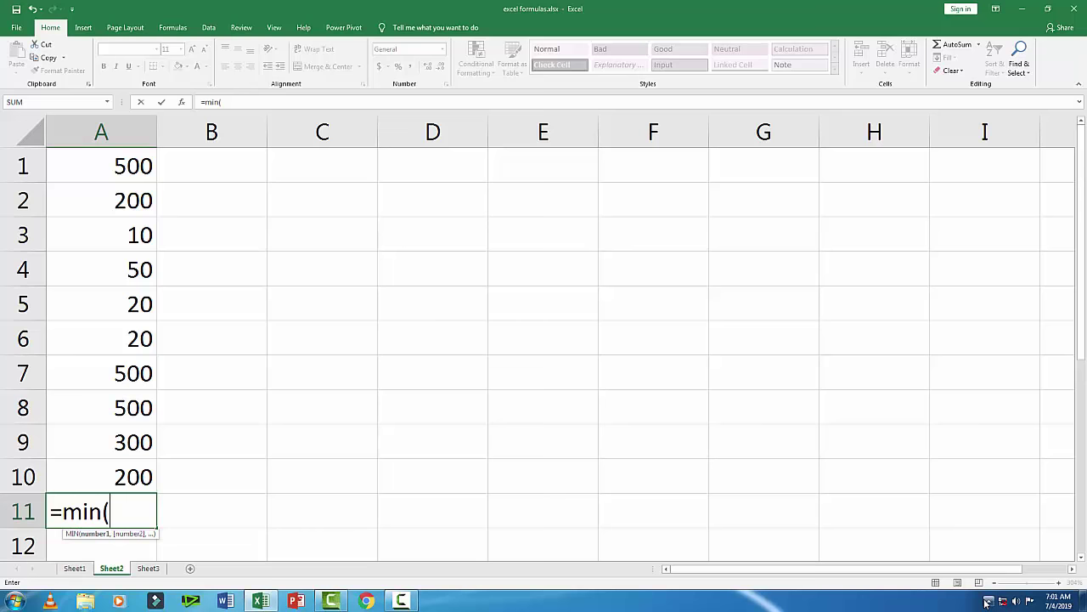
pyautogui.write('a1')
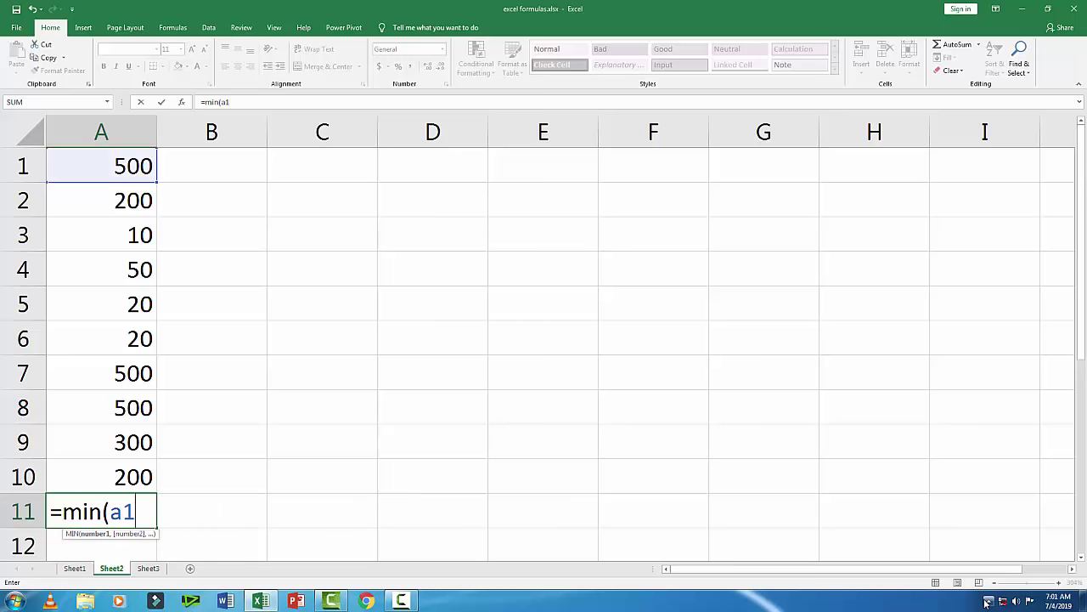
pyautogui.write(':')
pyautogui.write('a')
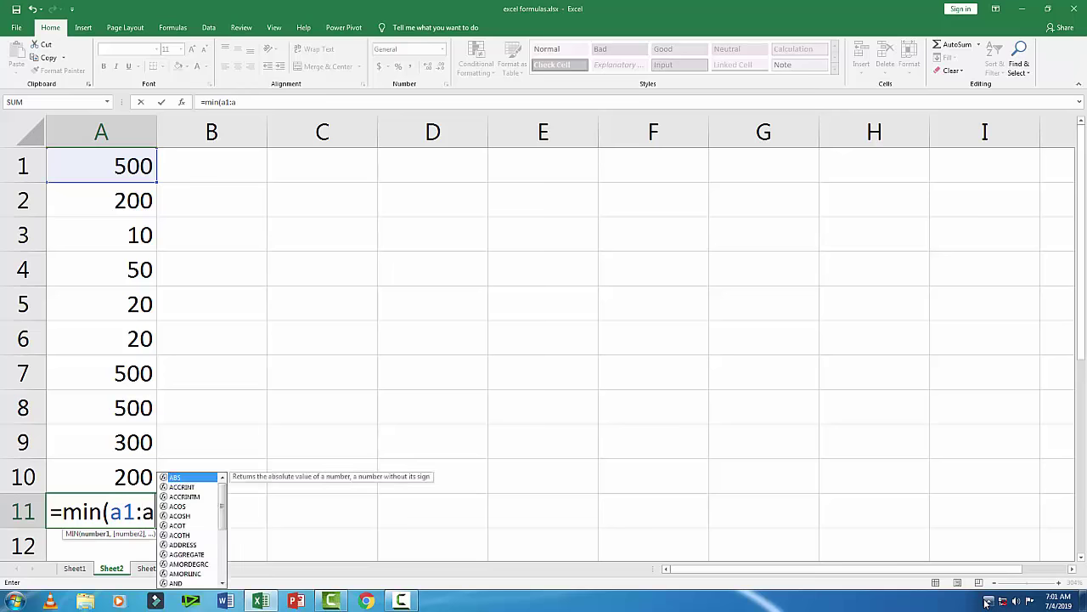
pyautogui.write('10')
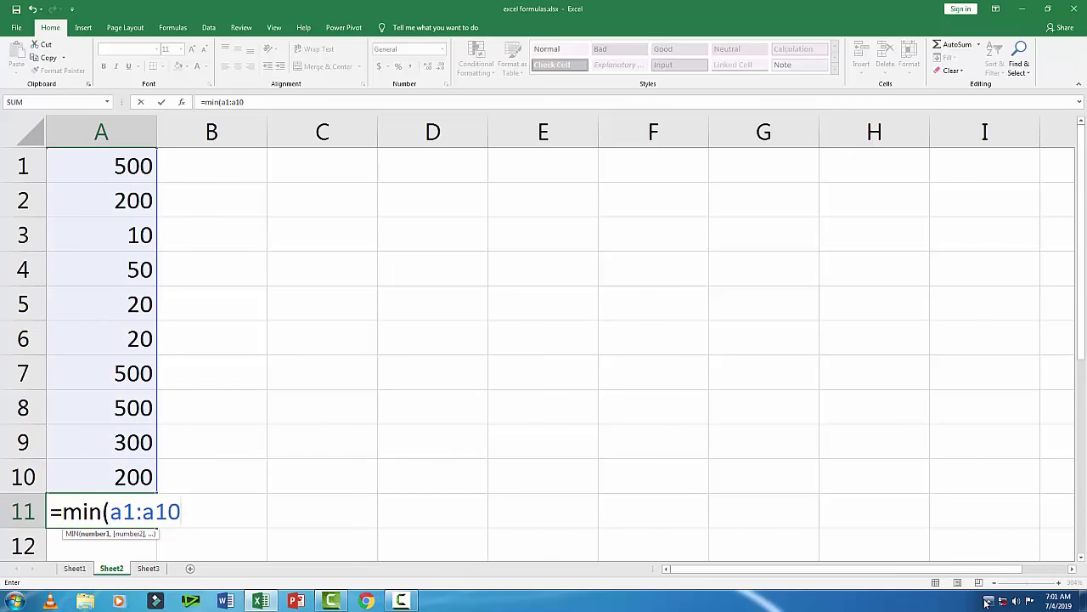
pyautogui.write(')')
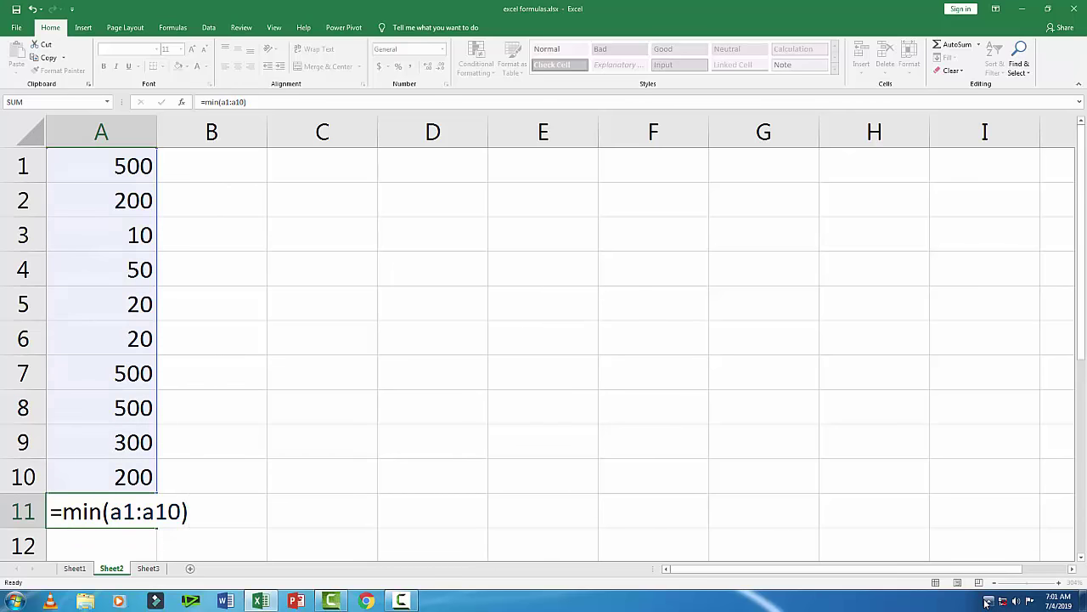
pyautogui.press('Return')
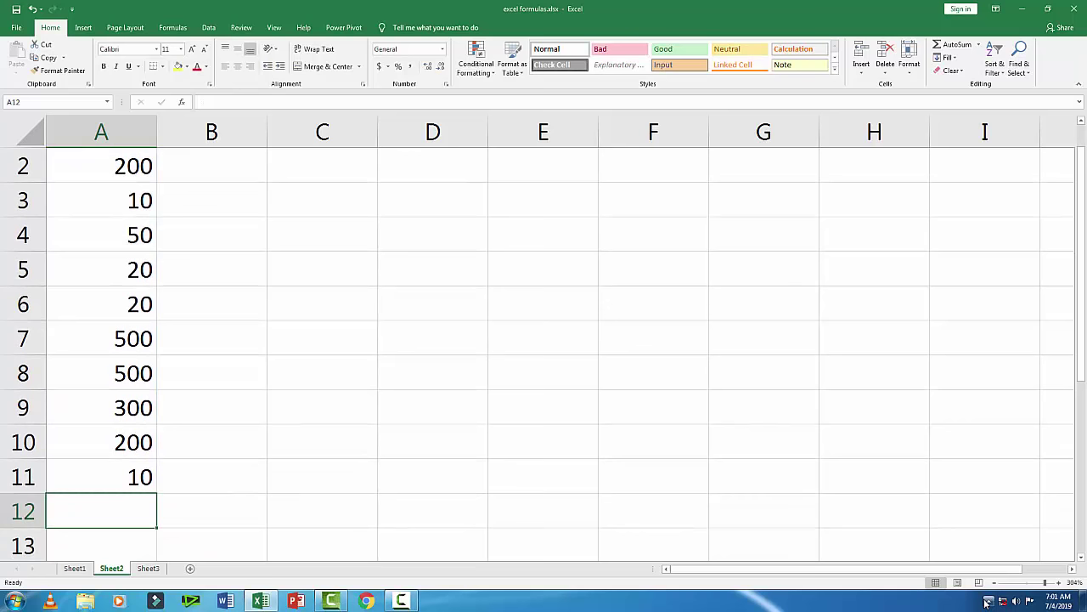
pyautogui.click(122, 482)
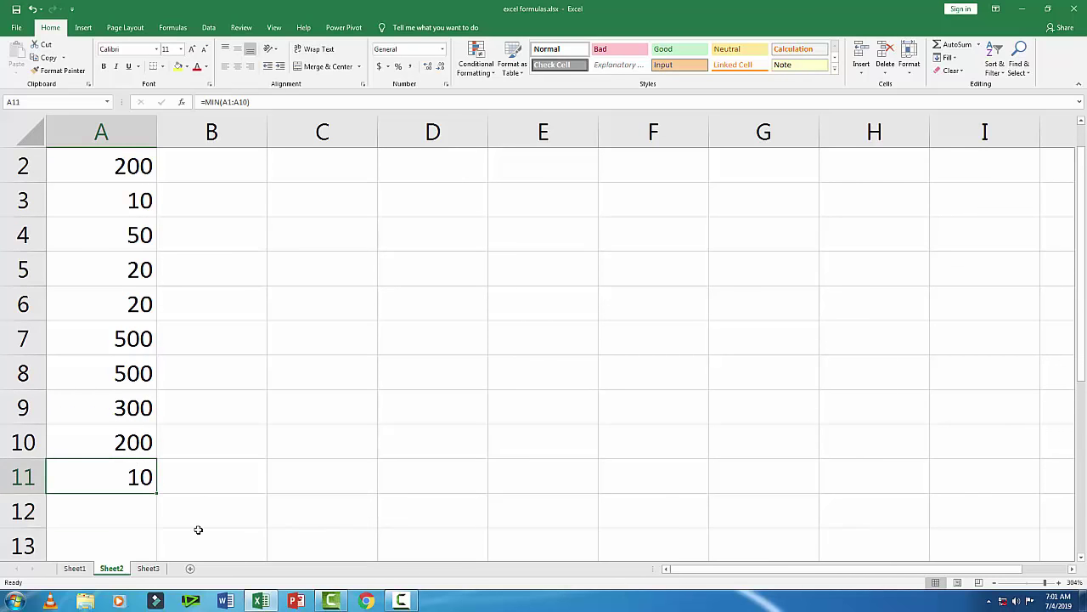
pyautogui.scroll(1, 197, 528)
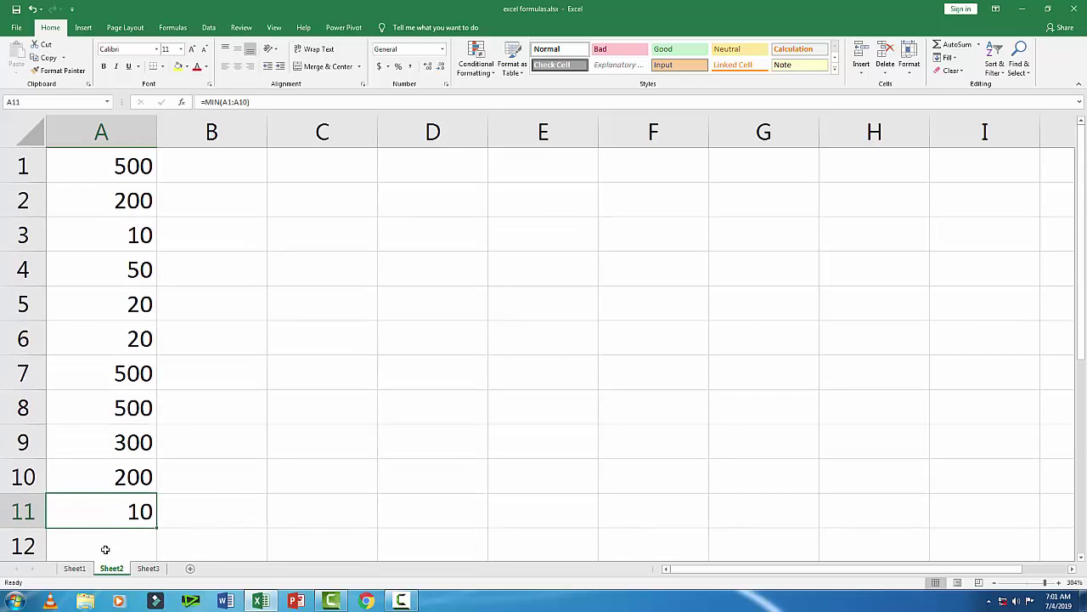
pyautogui.click(81, 569)
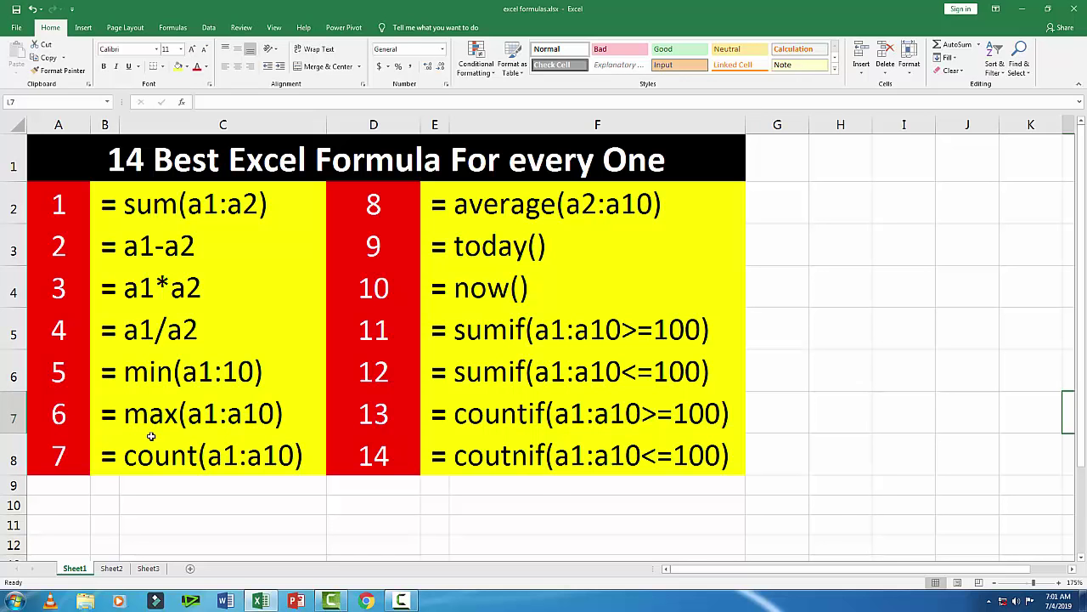
# Step: Back on Sheet2, delete the MIN formula from A11
pyautogui.click(116, 570)
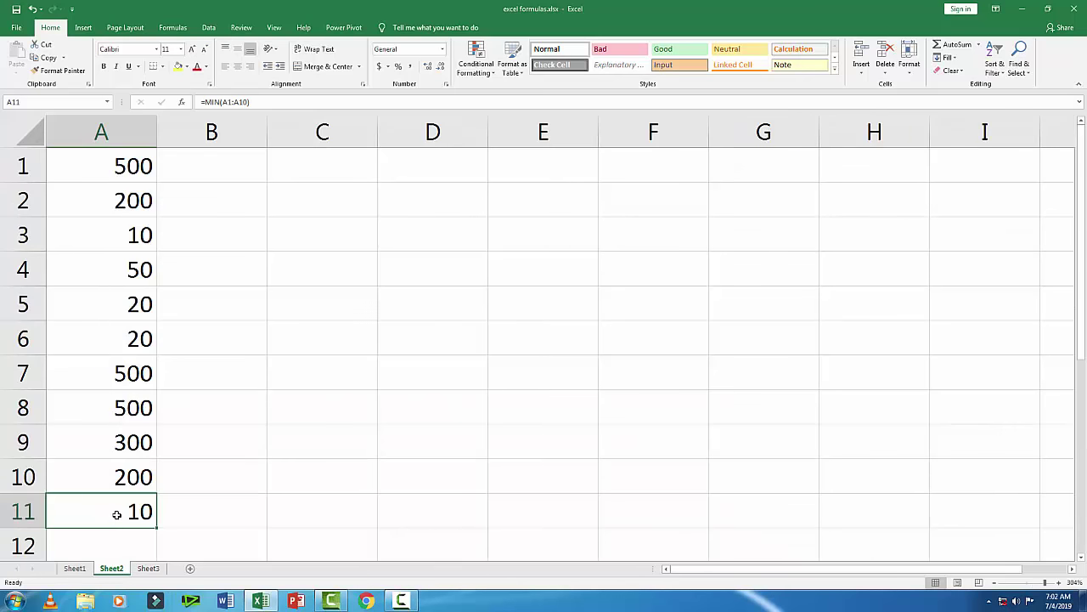
pyautogui.press('Delete')
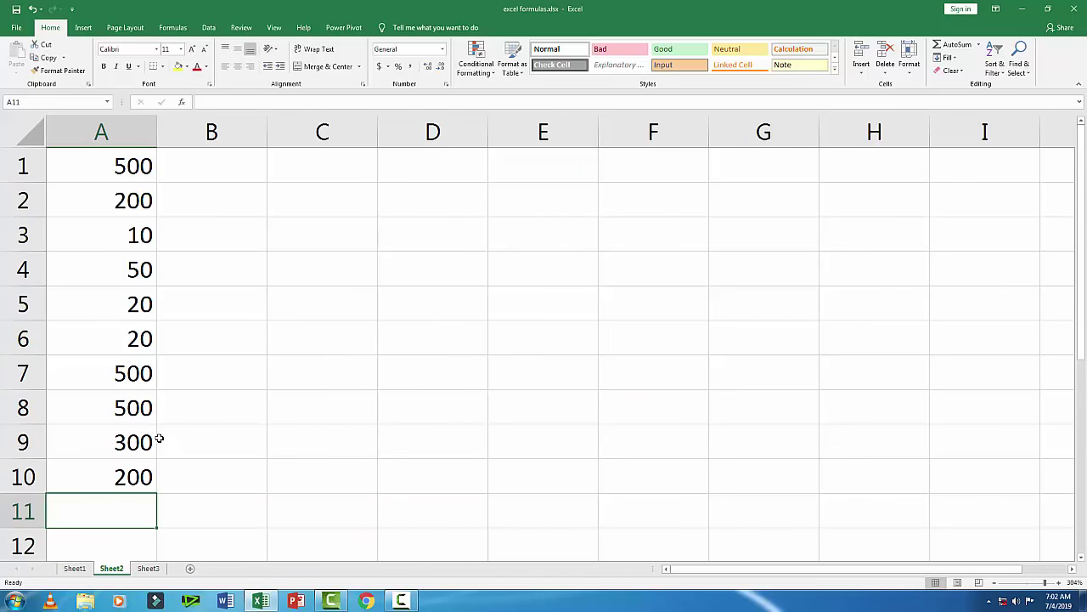
# Step: Enter =MAX(A1:A10) in A11 to show 500, then check Sheet1's formula list
pyautogui.write('=')
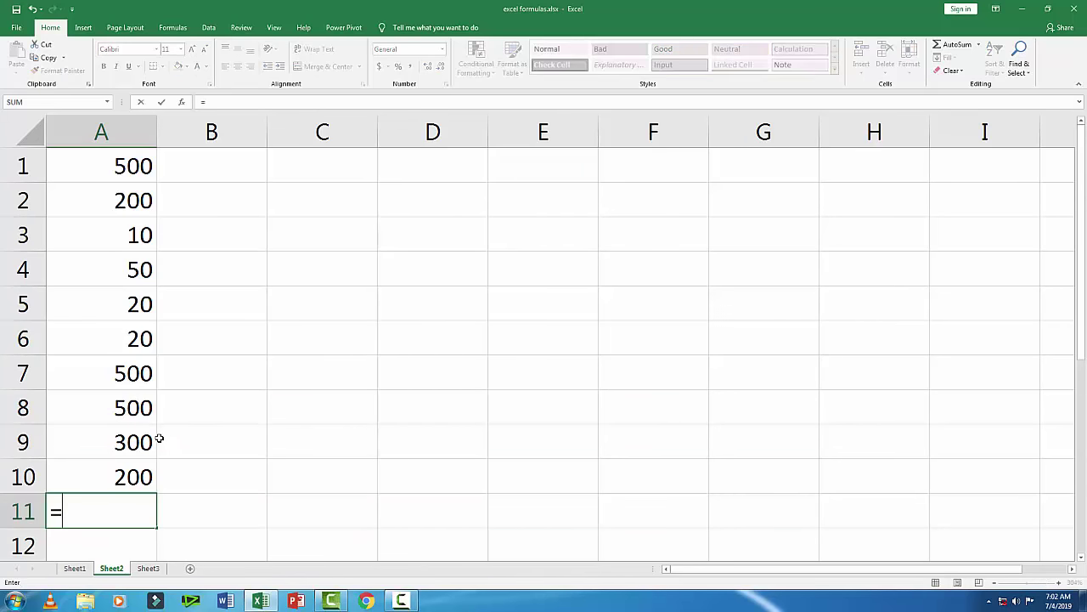
pyautogui.write('ma')
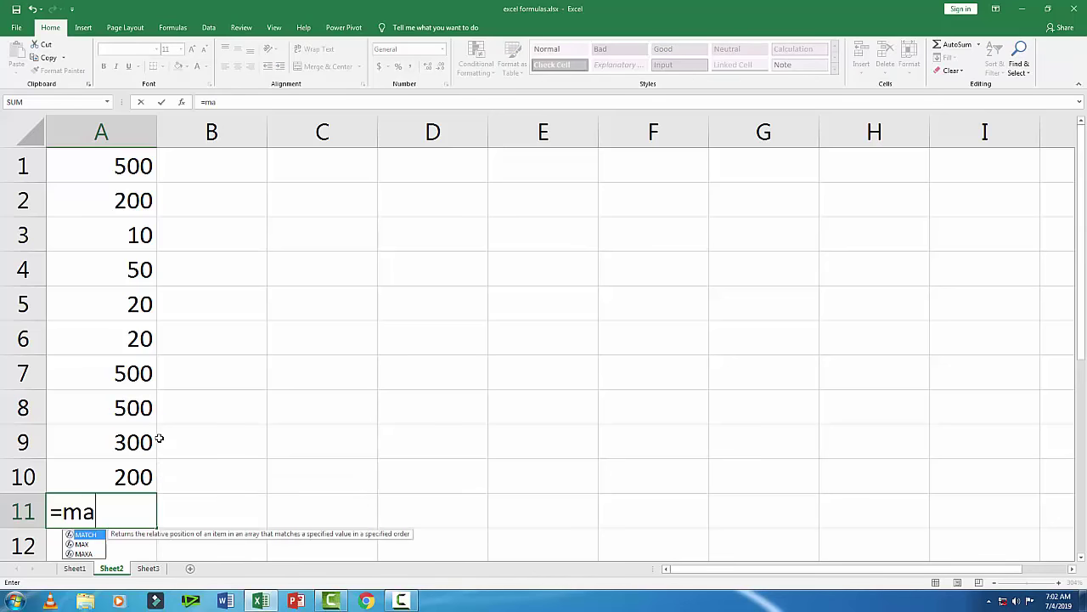
pyautogui.write('x(')
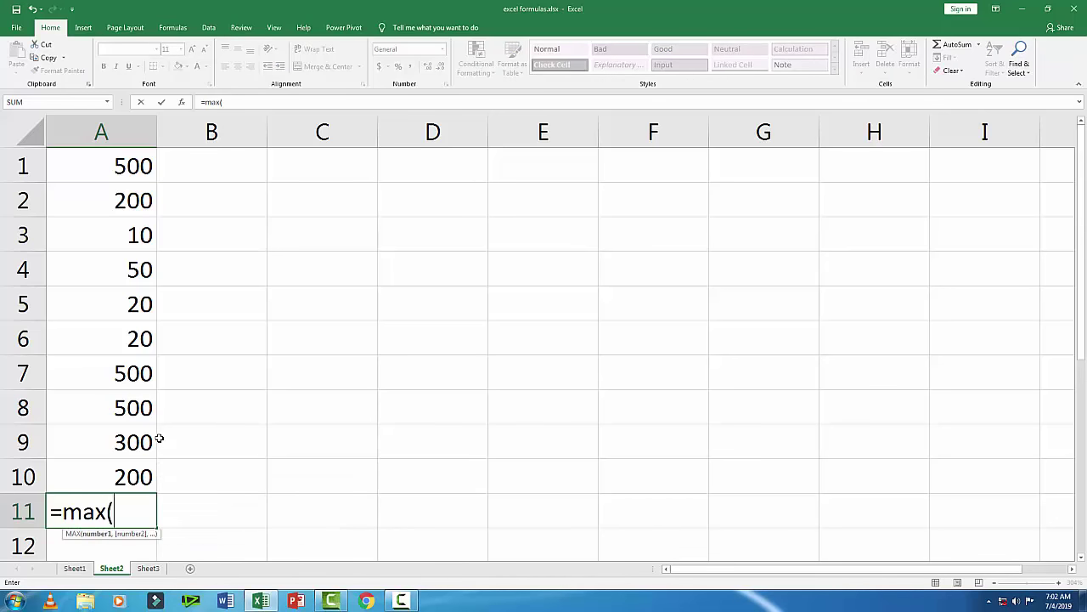
pyautogui.write('a1')
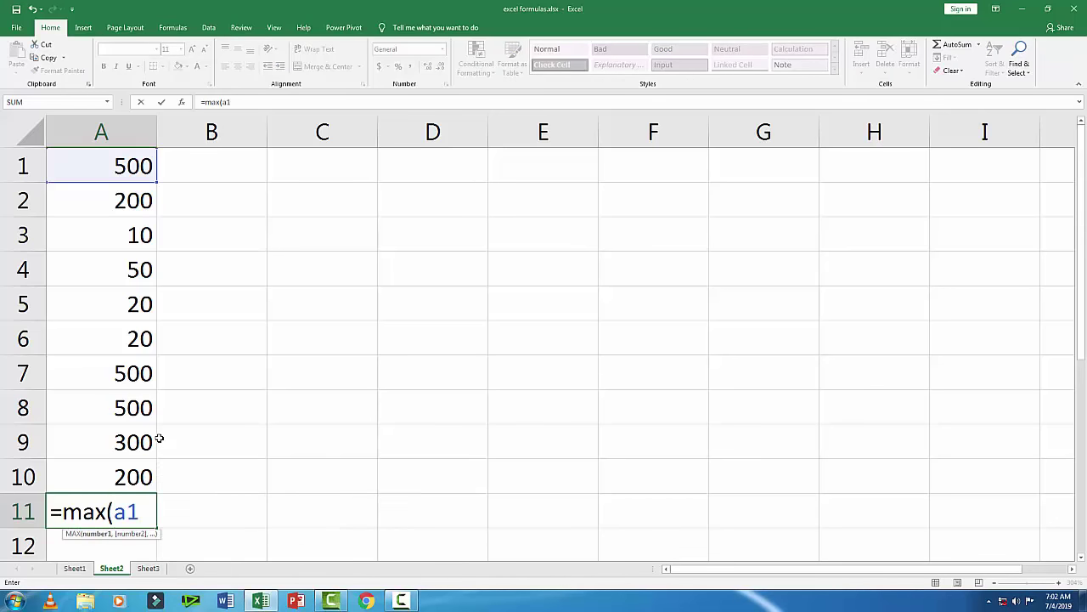
pyautogui.write(':a')
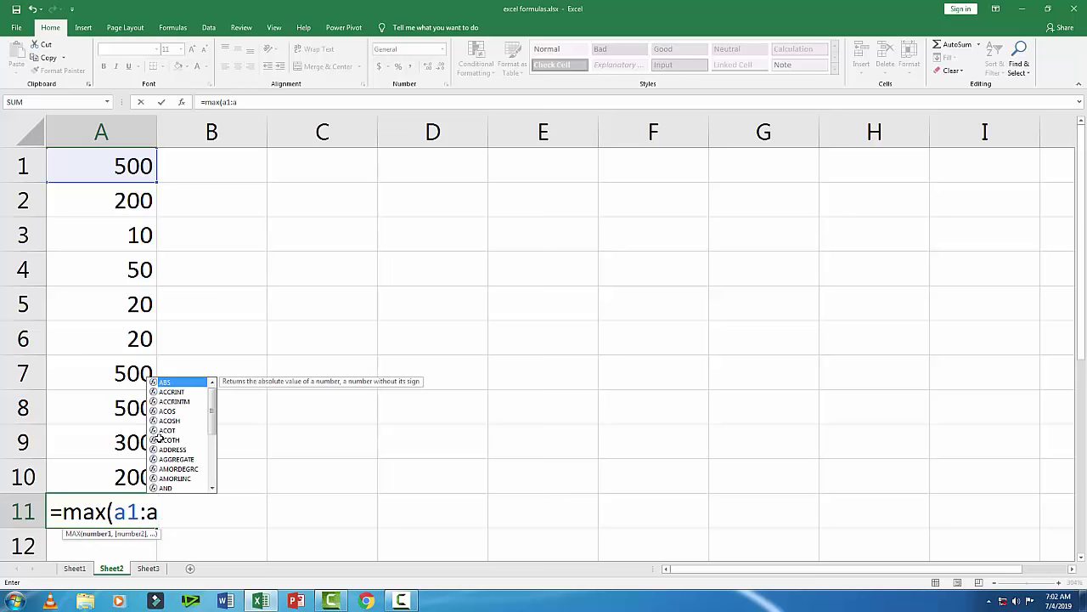
pyautogui.write('10)')
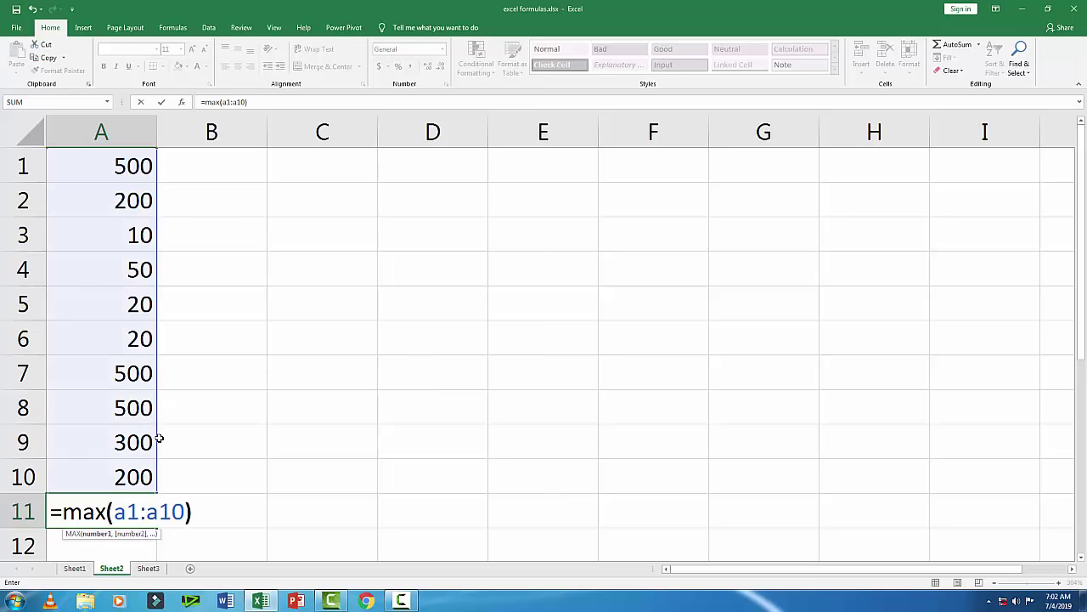
pyautogui.press('Return')
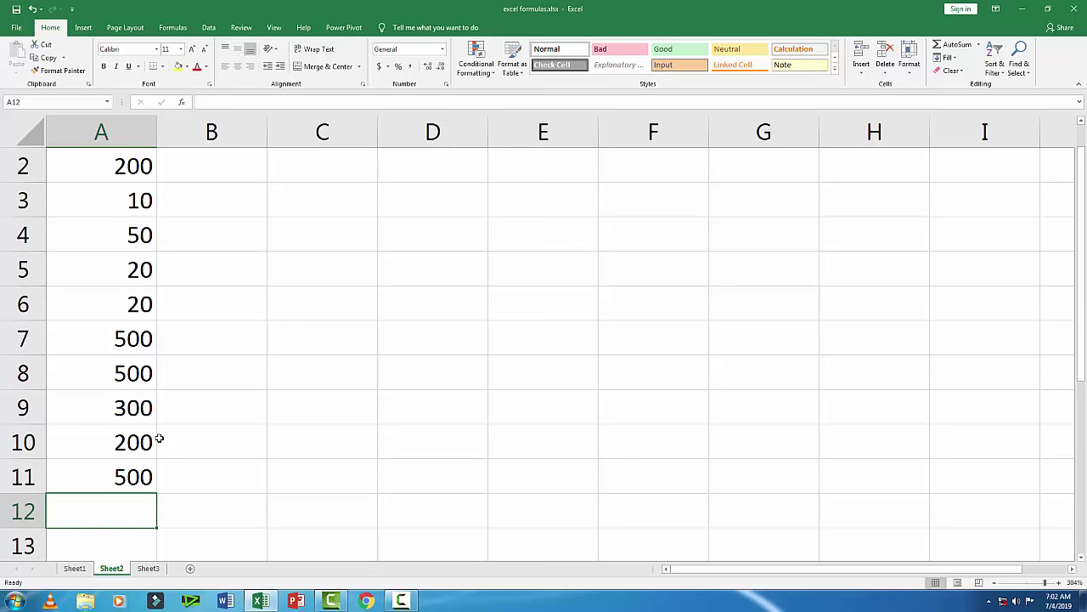
pyautogui.click(136, 476)
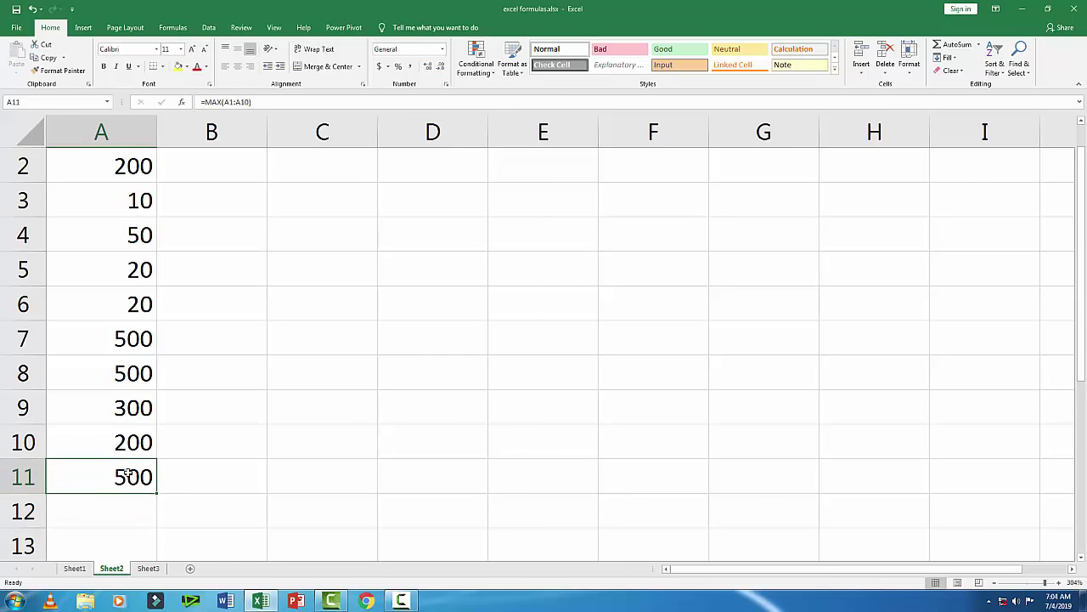
pyautogui.click(74, 569)
pyautogui.click(76, 570)
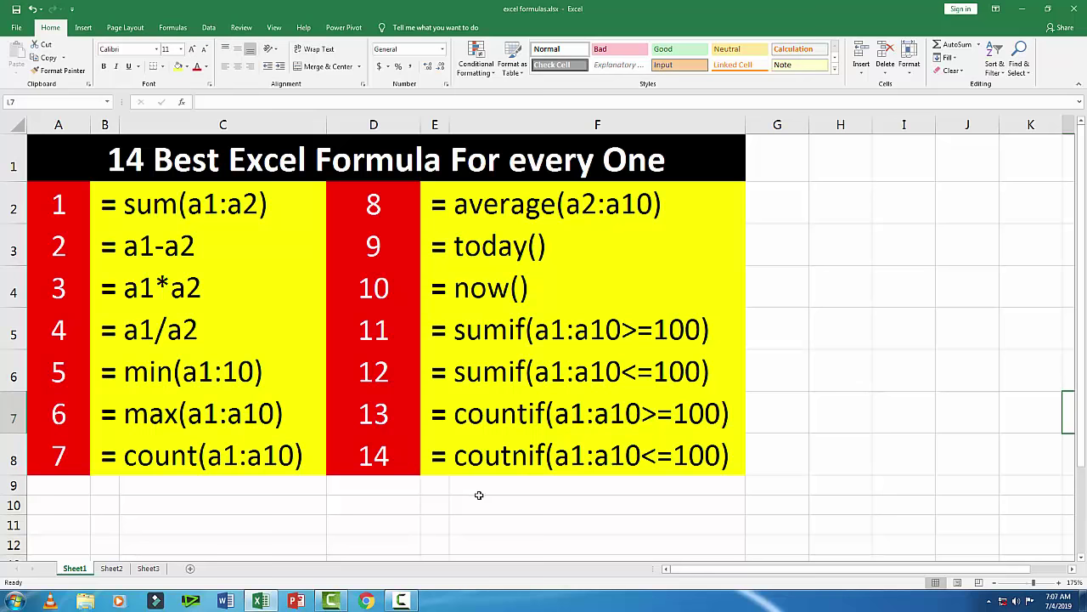
pyautogui.click(114, 569)
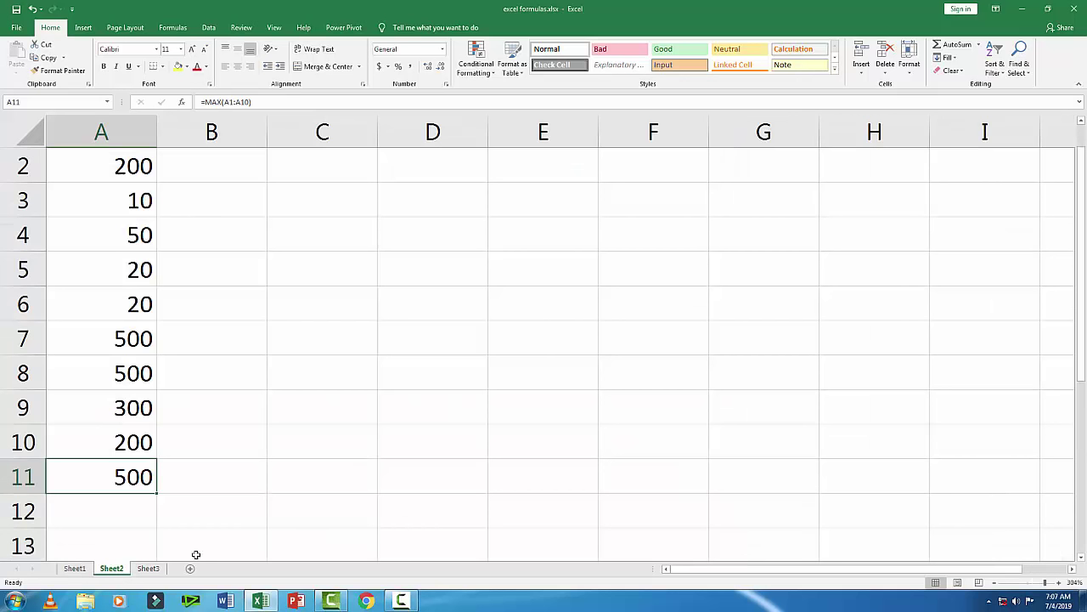
# Step: Clear A11's MAX result and empty A6 (20), A4 (50) and A8 (500)
pyautogui.press('Delete')
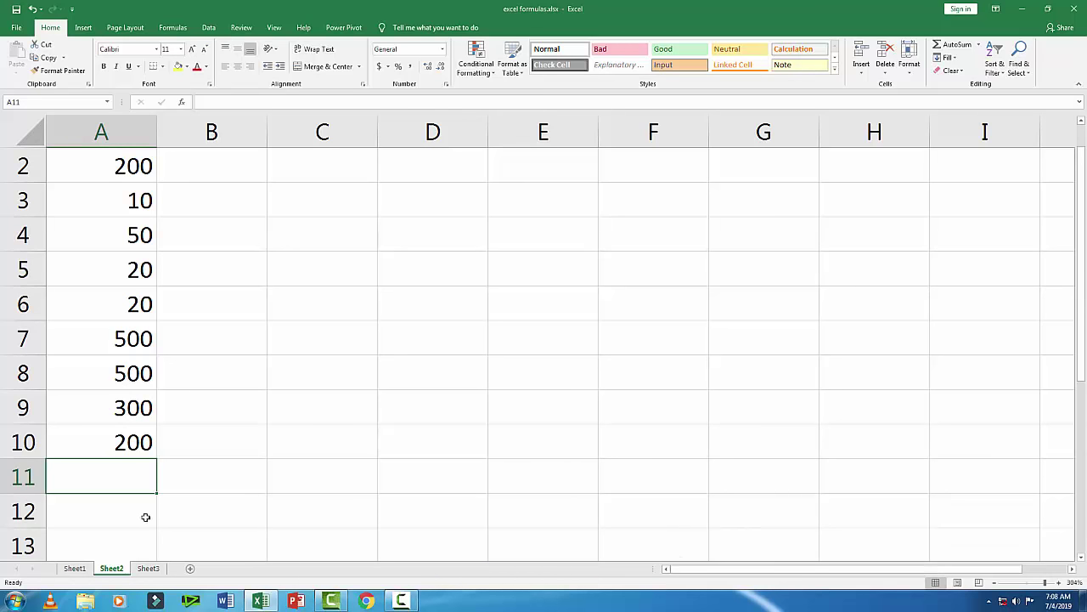
pyautogui.click(140, 305)
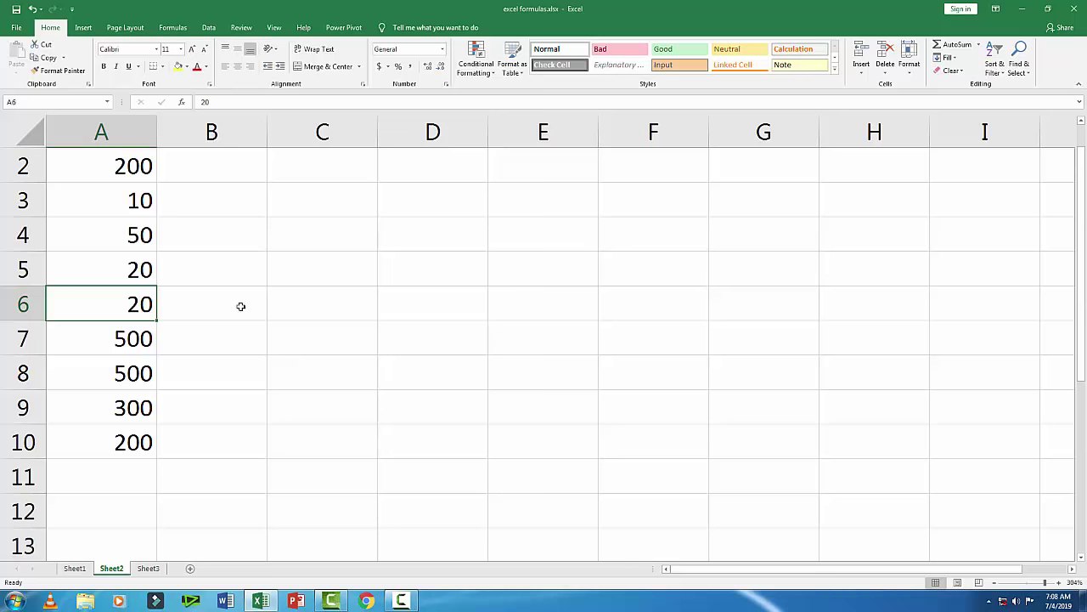
pyautogui.press('Delete')
pyautogui.click(126, 227)
pyautogui.press('Delete')
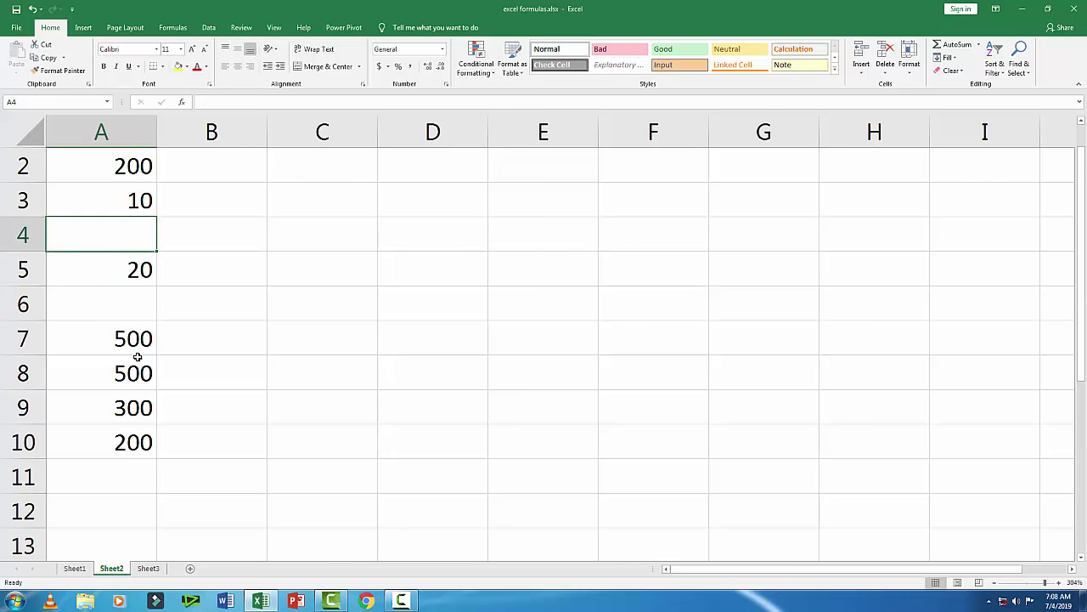
pyautogui.click(138, 371)
pyautogui.press('Delete')
pyautogui.click(123, 483)
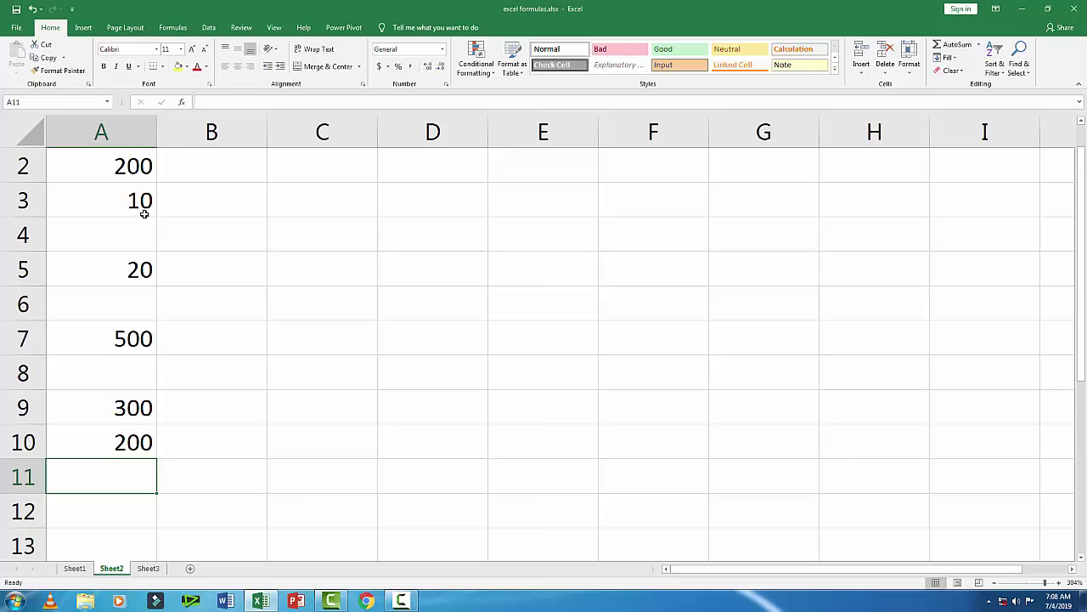
pyautogui.scroll(1, 151, 168)
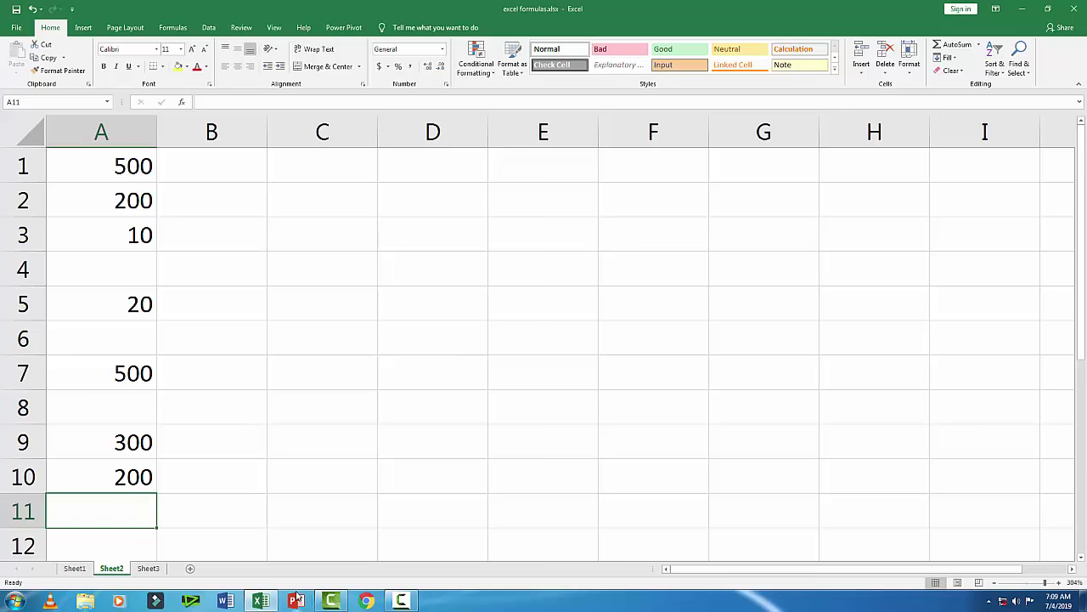
# Step: Enter =COUNT(A1:A10) in A11 to count 7 numeric cells, then clear it
pyautogui.write('=')
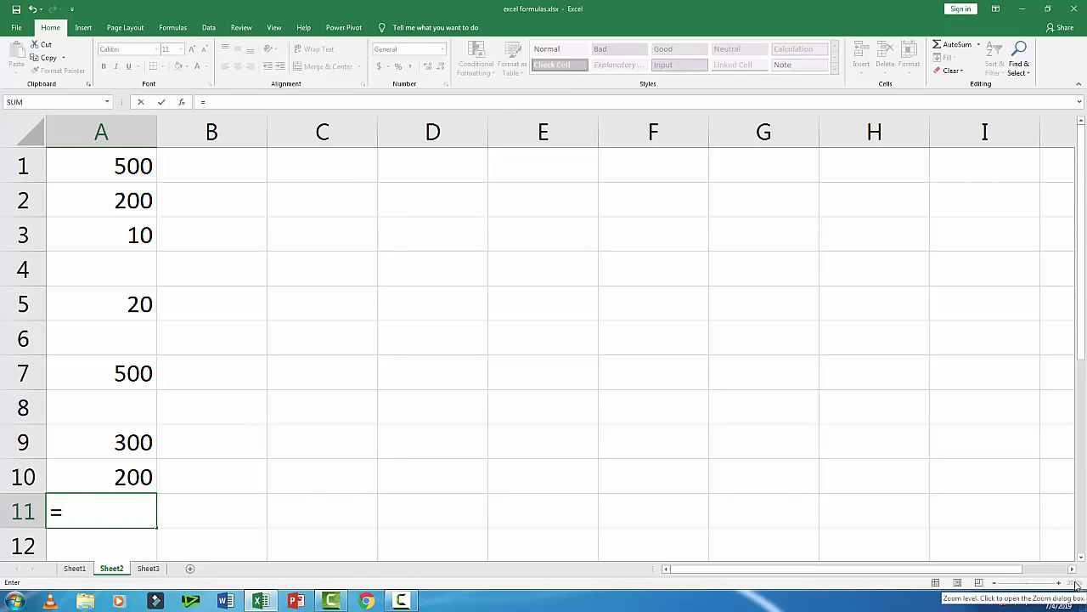
pyautogui.write('count')
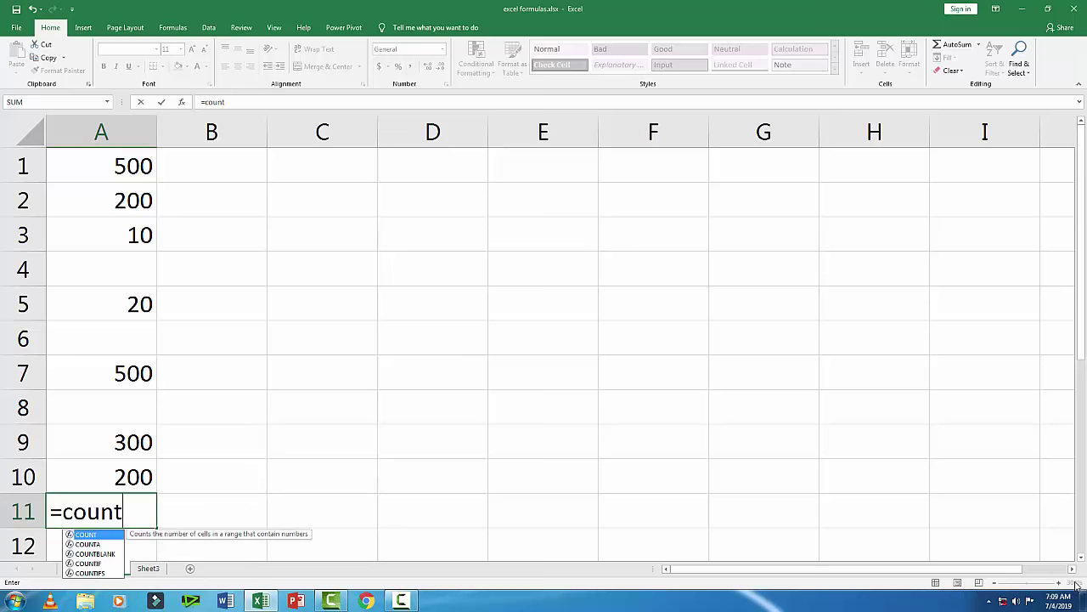
pyautogui.press('Escape')
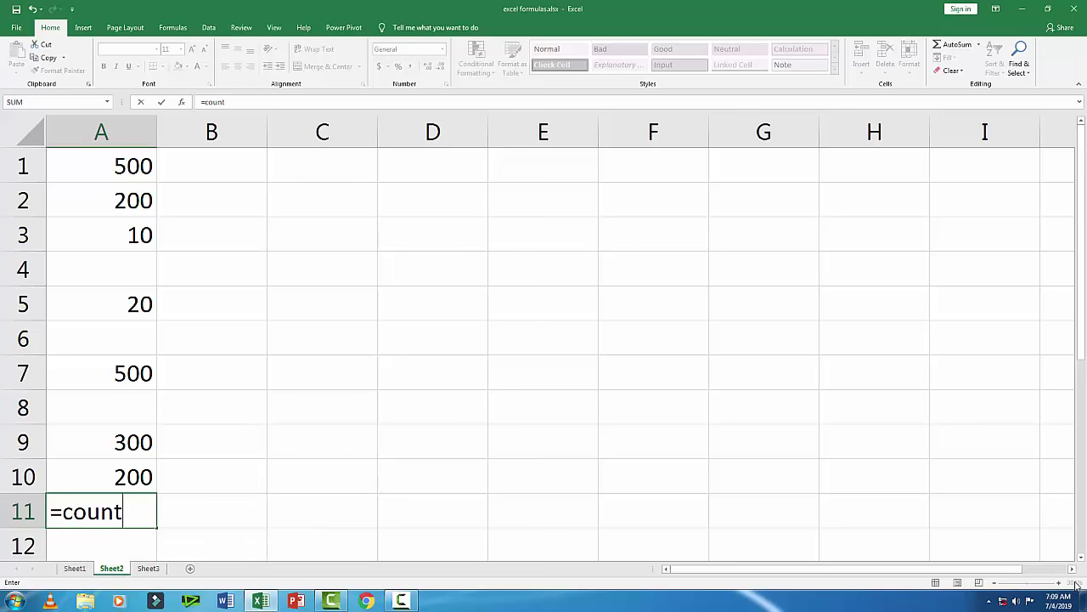
pyautogui.write('(')
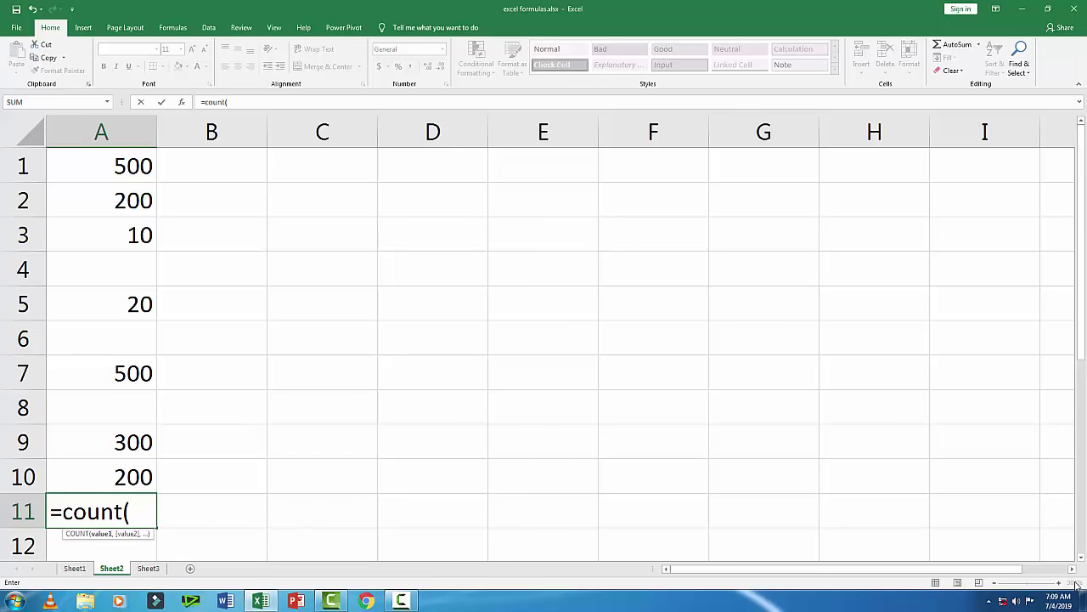
pyautogui.write('a1')
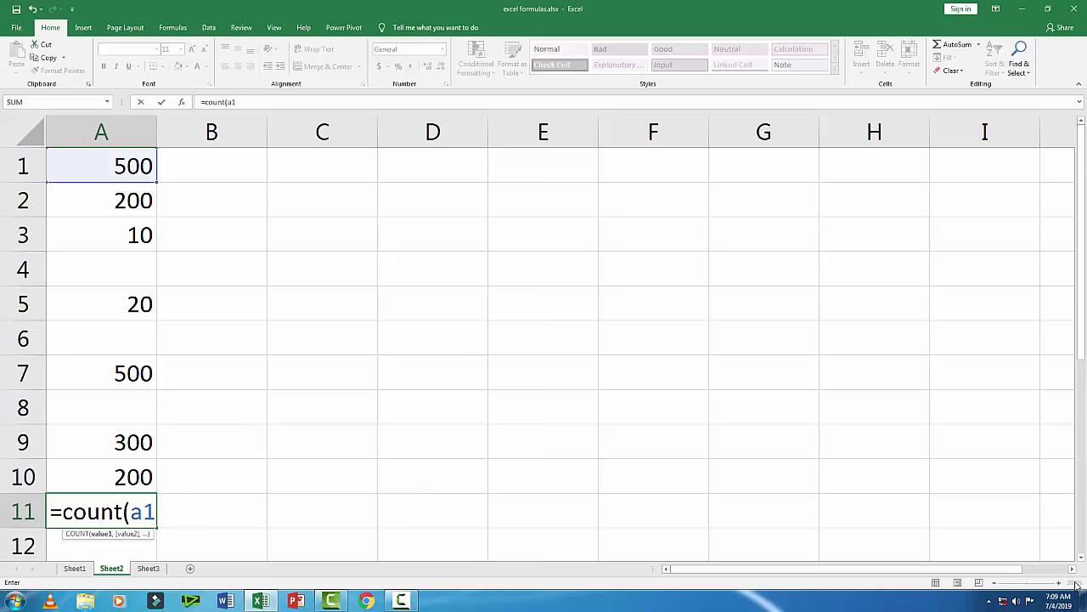
pyautogui.write(':a10')
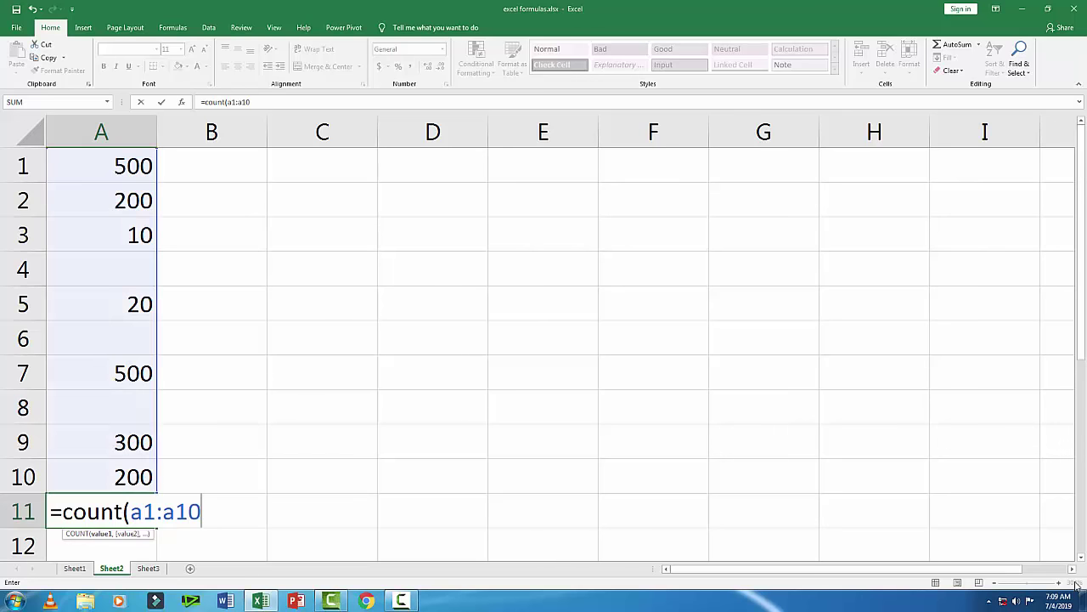
pyautogui.write(')')
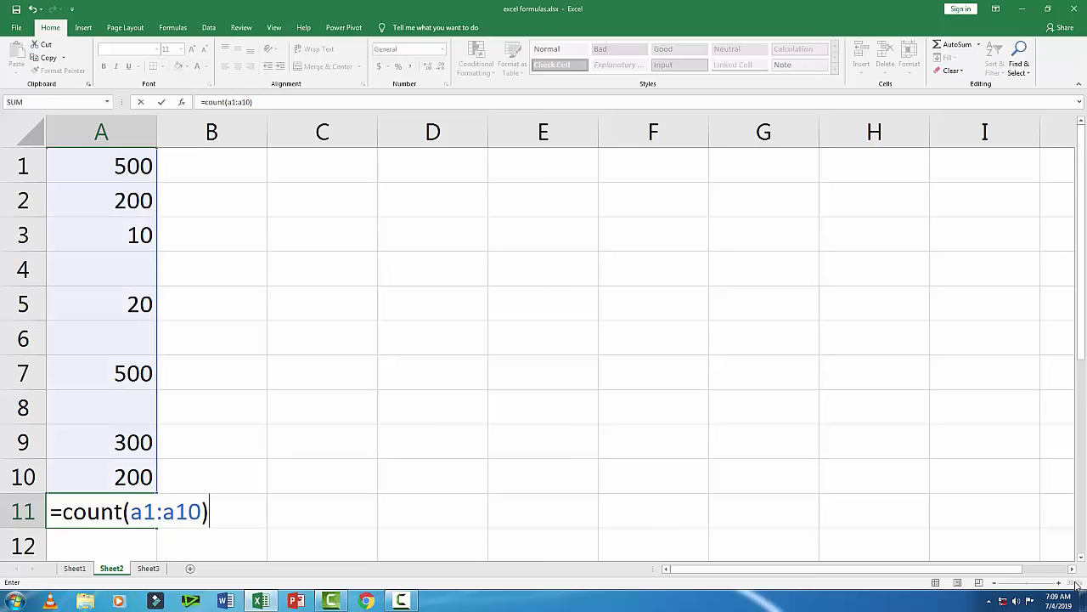
pyautogui.press('Return')
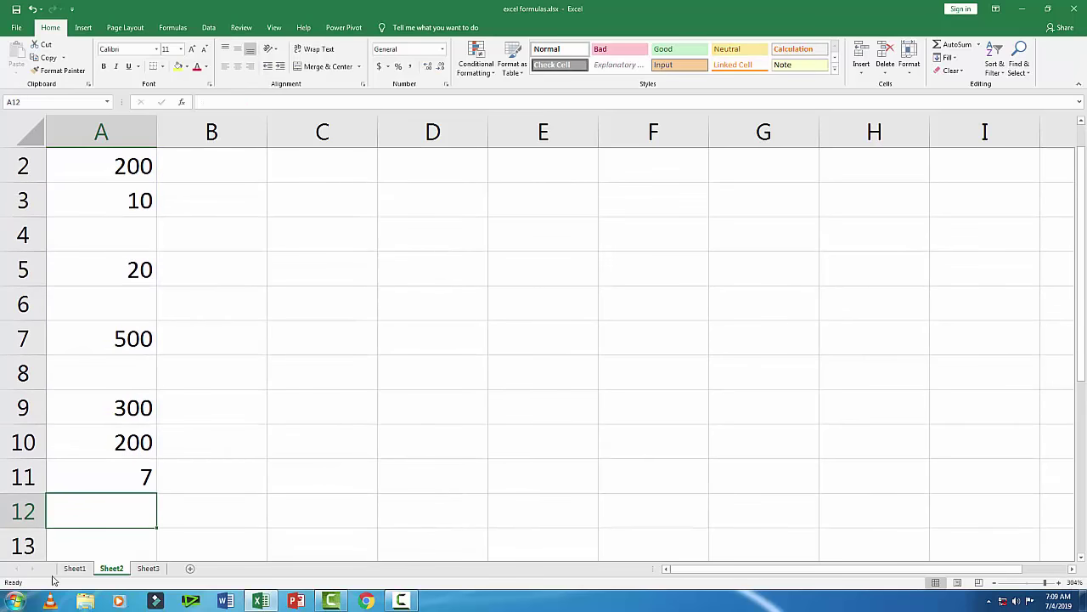
pyautogui.click(151, 480)
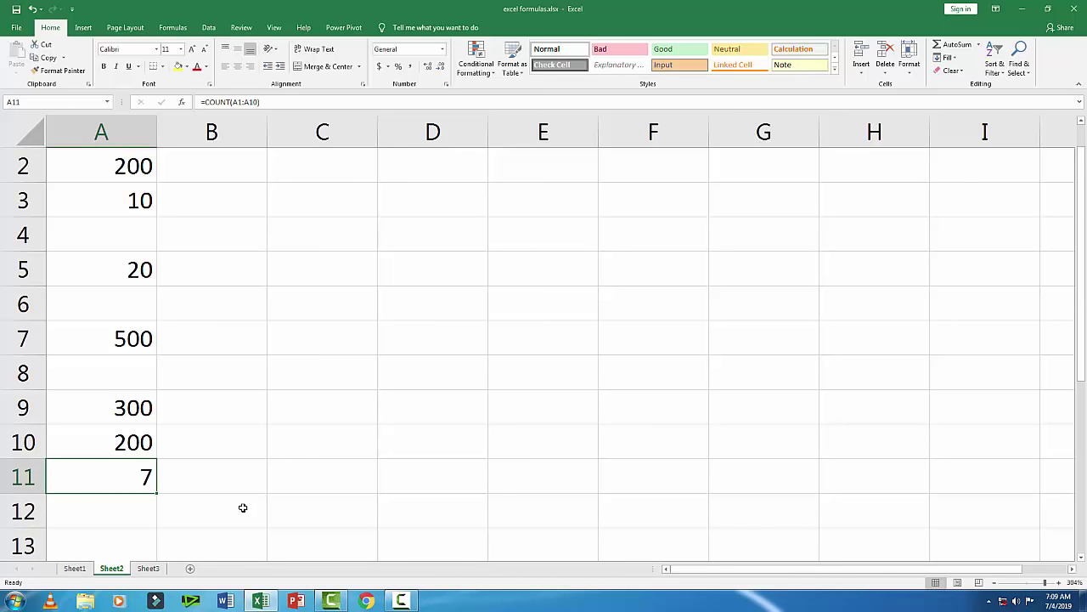
pyautogui.scroll(1, 243, 508)
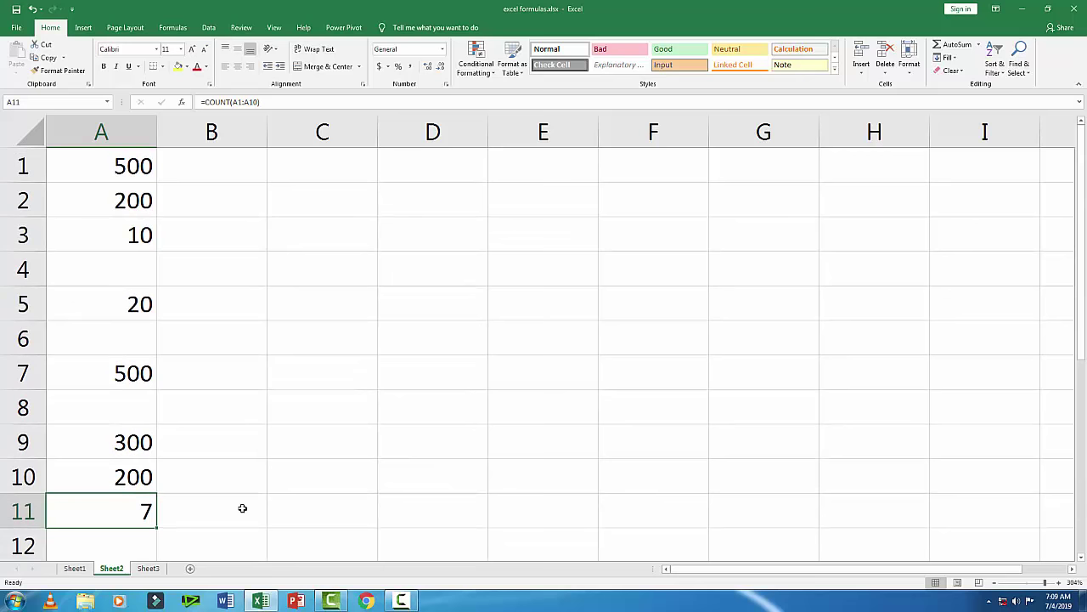
pyautogui.press('Delete')
# Step: Enter =COUNTBLANK(A1:A10) in A11, returning 3 empty cells
pyautogui.write('=')
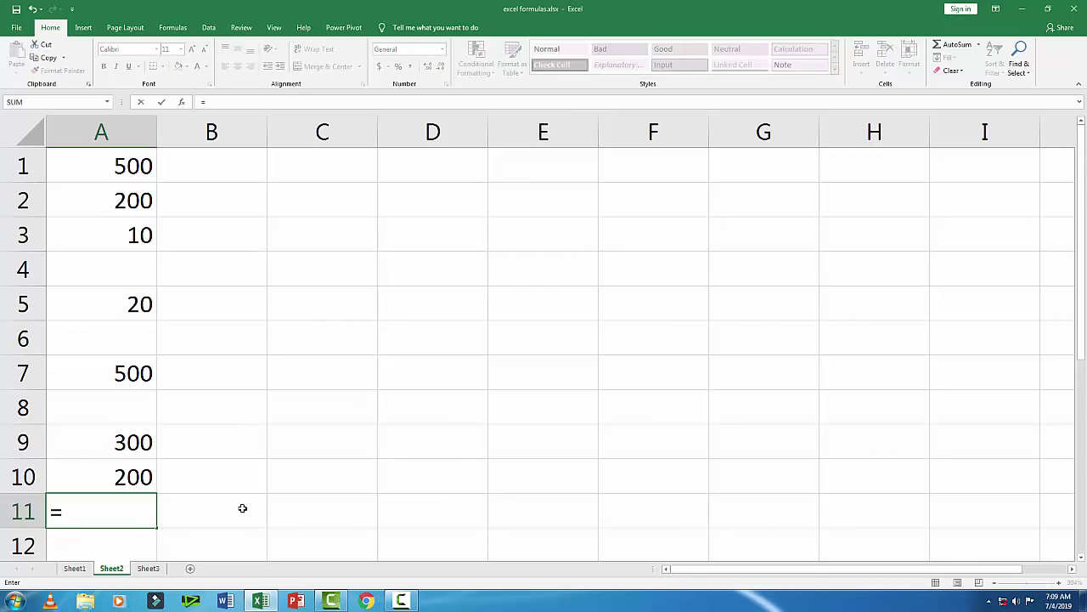
pyautogui.write('counti')
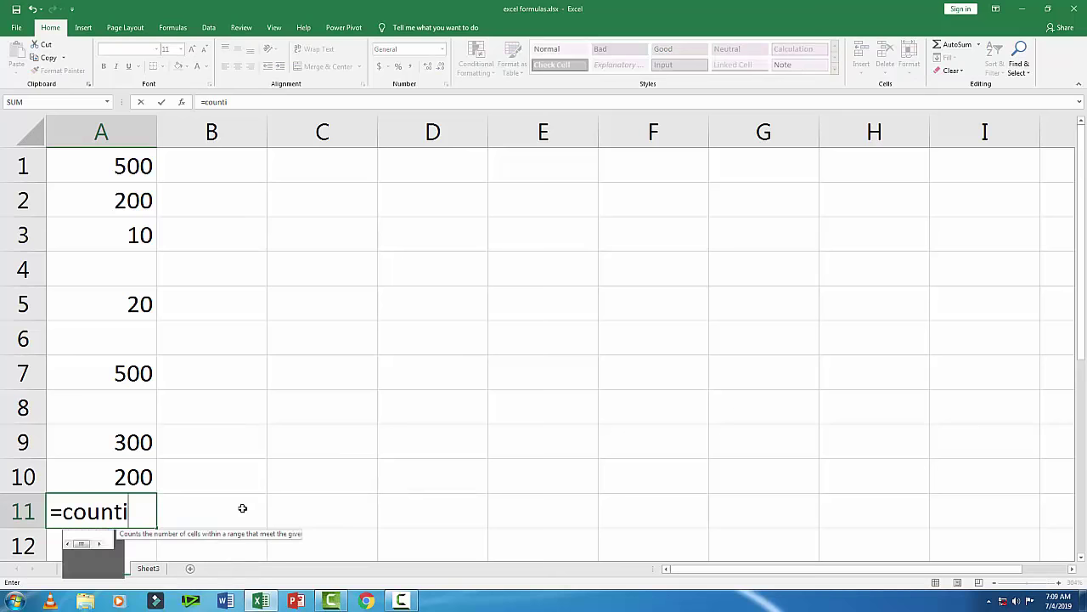
pyautogui.press('BackSpace')
pyautogui.write('blank')
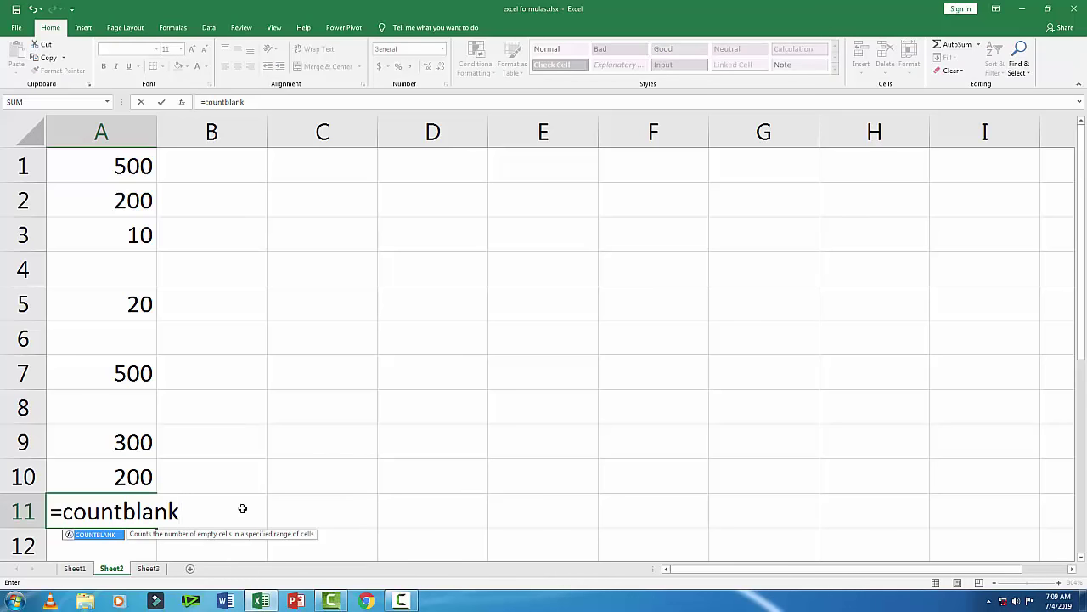
pyautogui.write('(a')
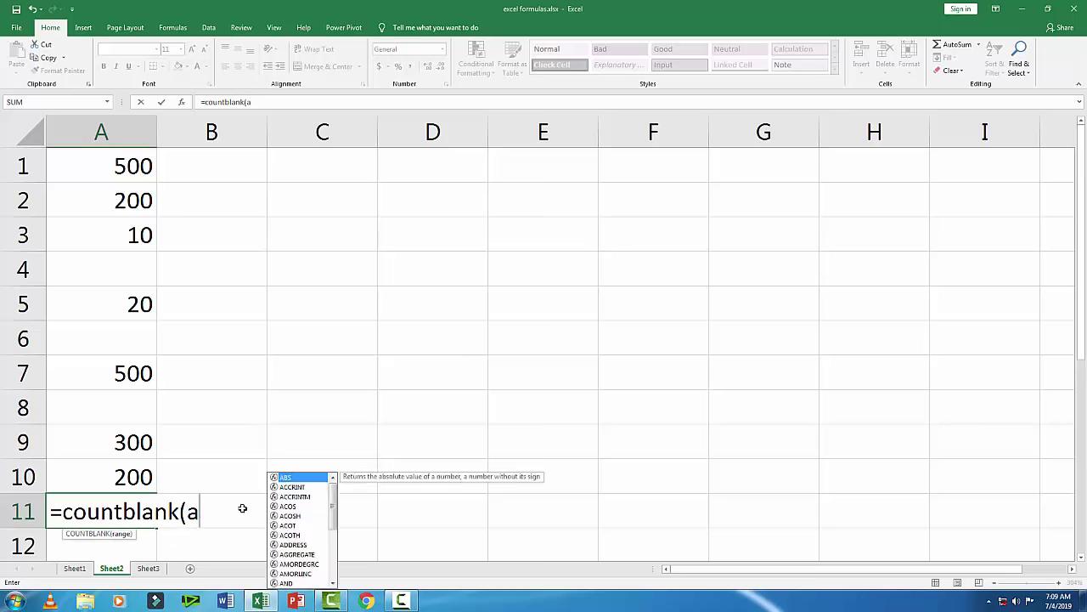
pyautogui.write('1:a')
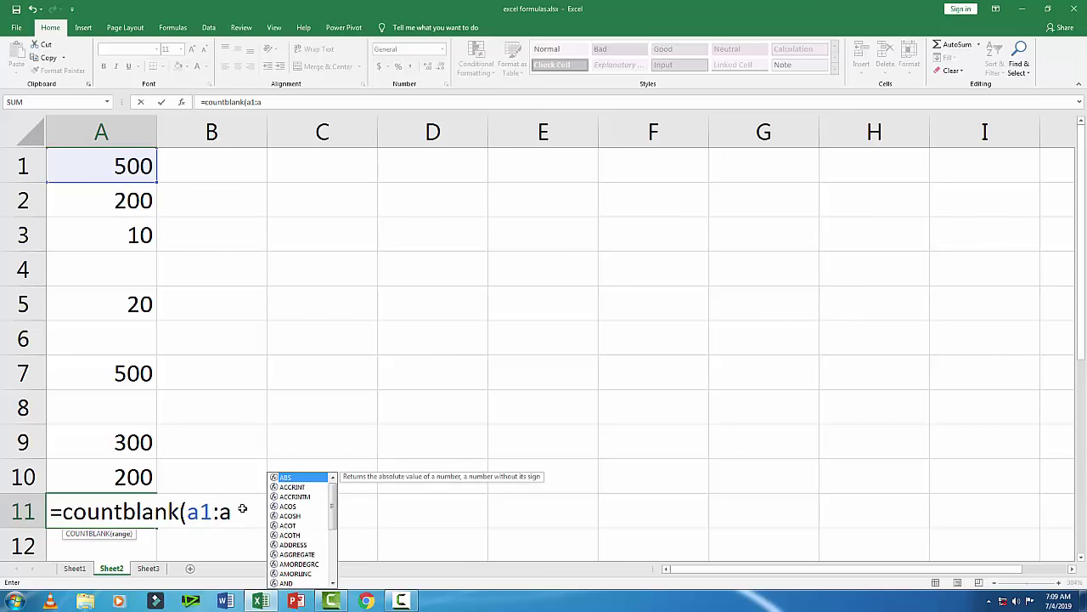
pyautogui.write('10')
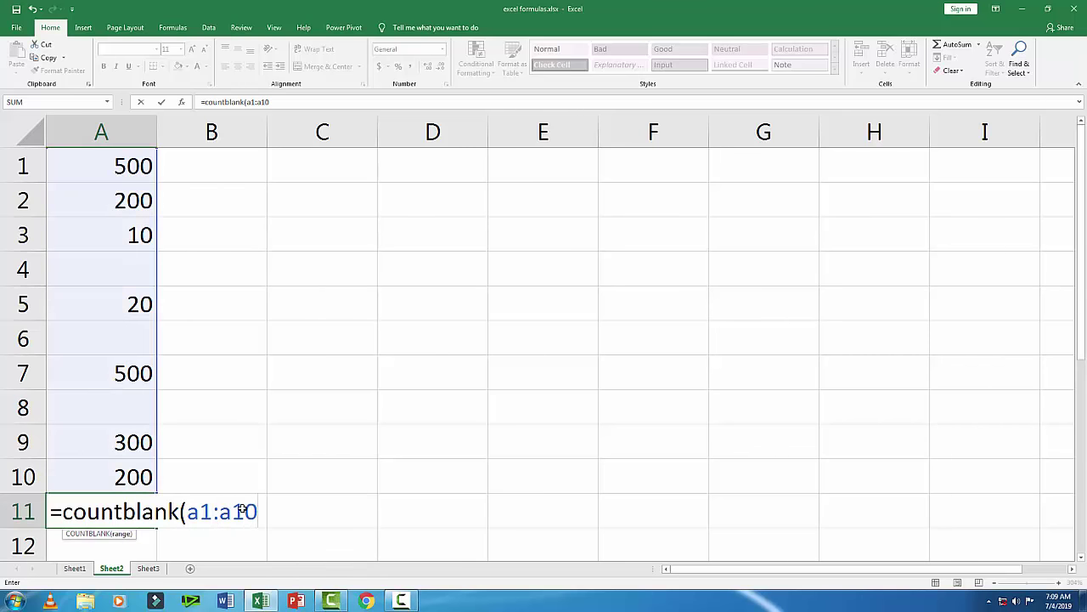
pyautogui.write(')')
pyautogui.press('Return')
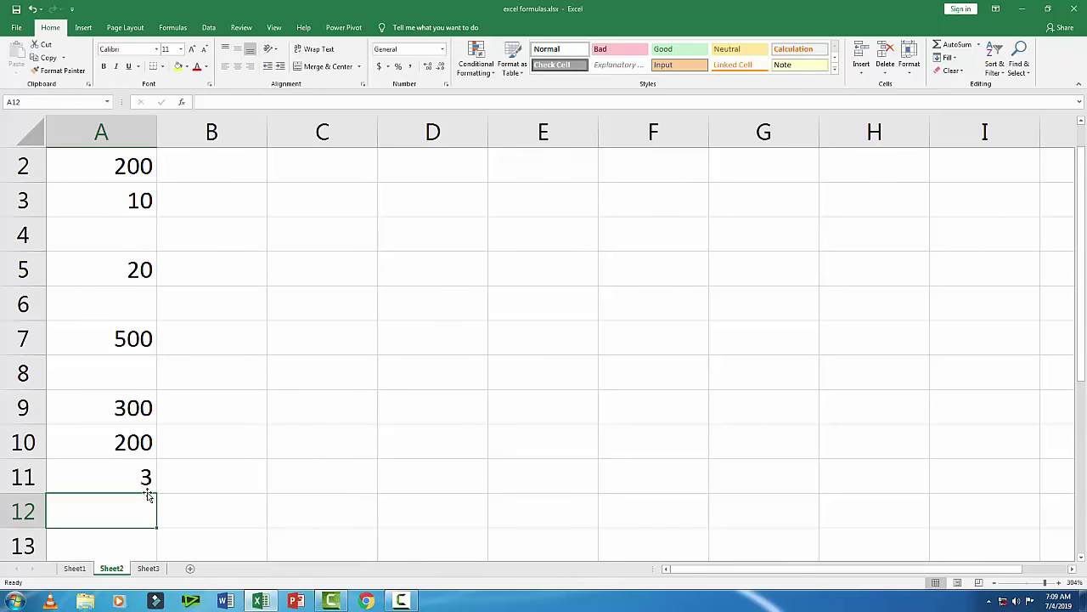
pyautogui.click(141, 475)
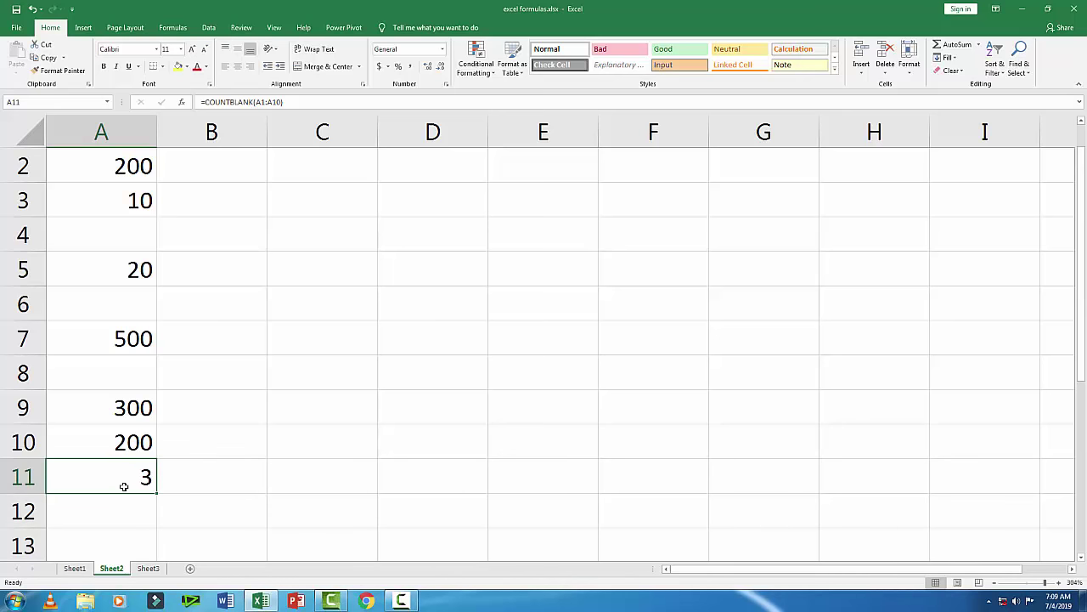
# Step: Select A1:A11 on Sheet2 and delete the old values and COUNTBLANK result
pyautogui.click(81, 569)
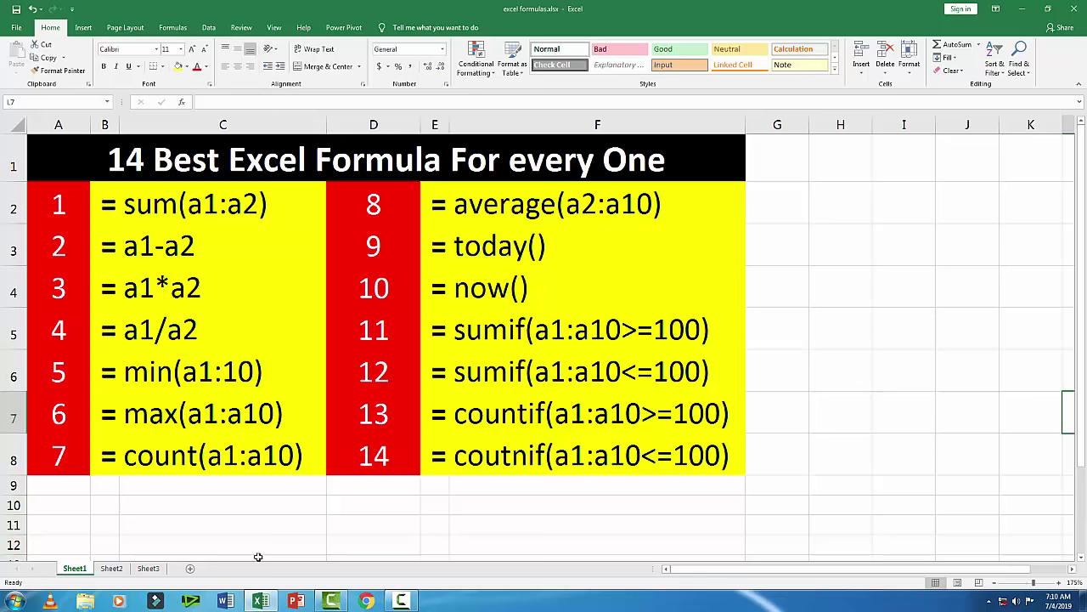
pyautogui.click(112, 574)
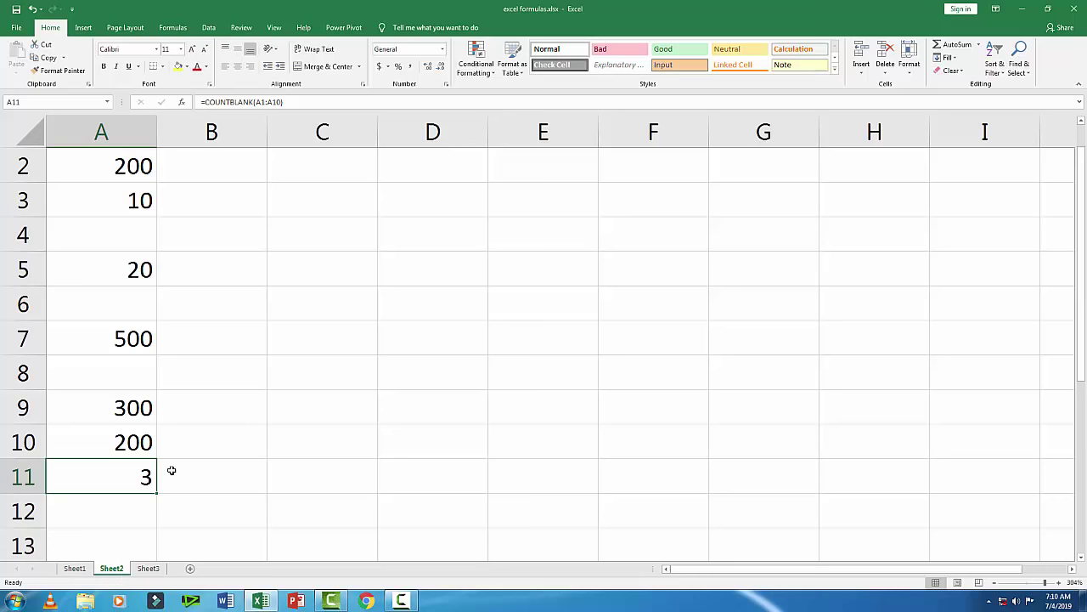
pyautogui.moveTo(138, 478); pyautogui.dragTo(137, 148)
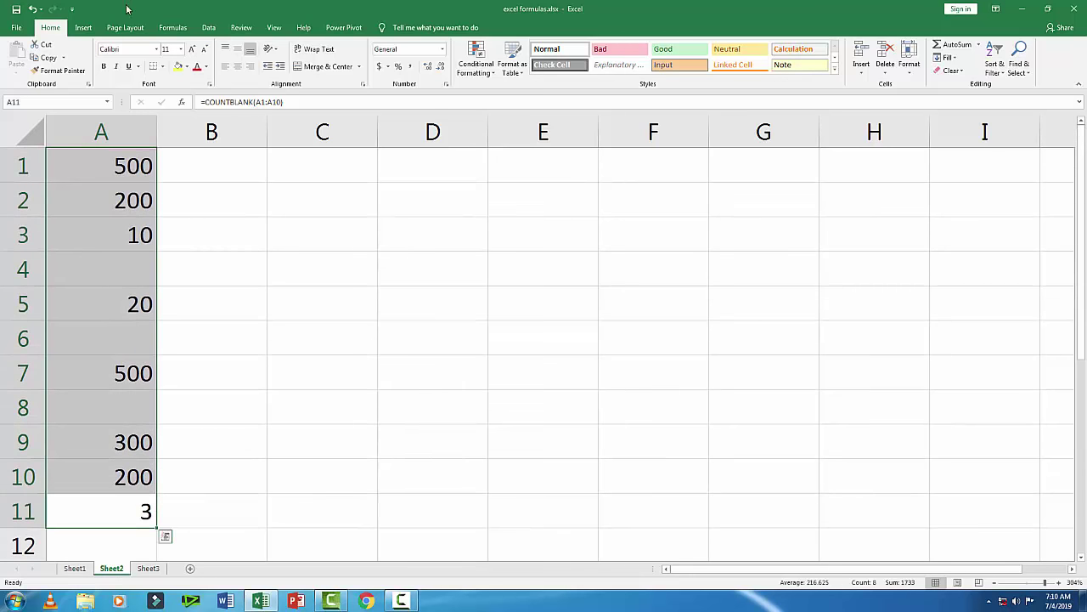
pyautogui.press('Delete')
# Step: Enter 300, 500, 200 and 400 into A1:A4
pyautogui.click(98, 172)
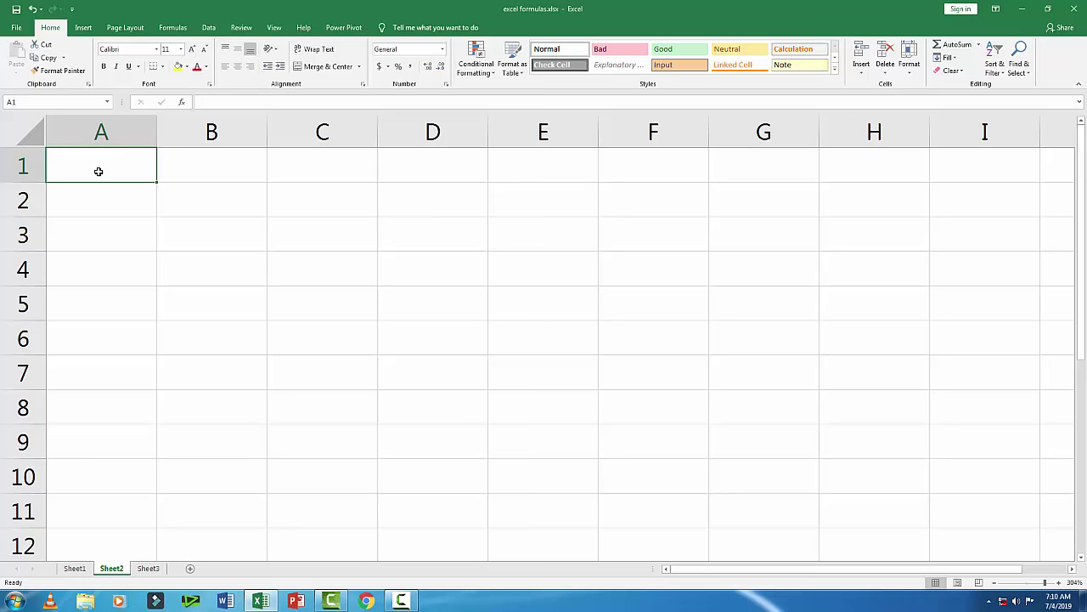
pyautogui.write('300')
pyautogui.press('Return')
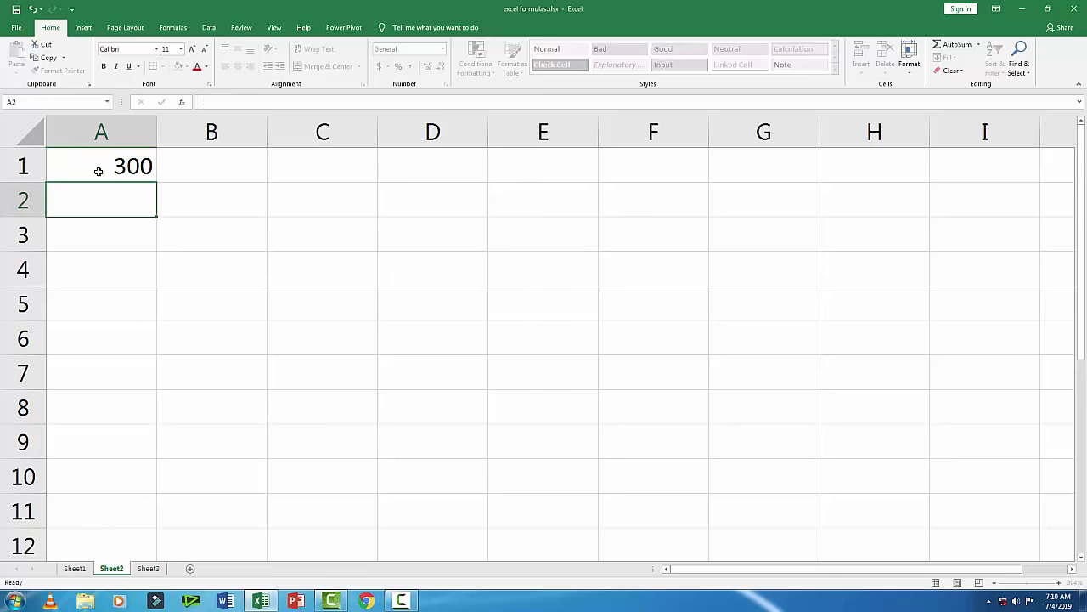
pyautogui.write('500')
pyautogui.press('Return')
pyautogui.write('2')
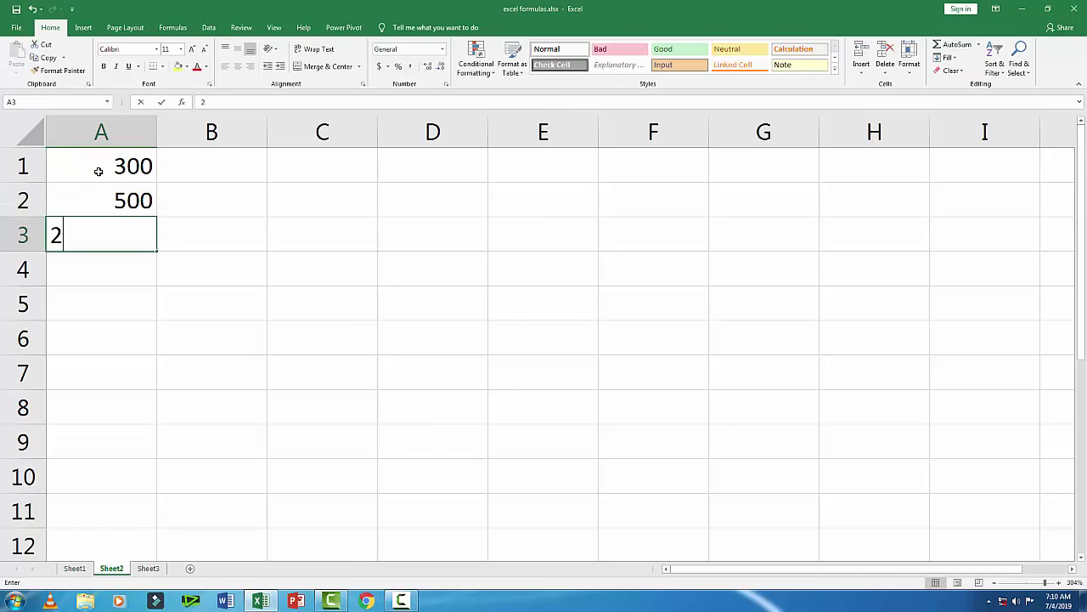
pyautogui.write('00')
pyautogui.press('Return')
pyautogui.write('400')
pyautogui.press('Return')
# Step: Enter 500, 300 and 500 into A5:A7, correcting the mistyped 3000 and 5000
pyautogui.write('50')
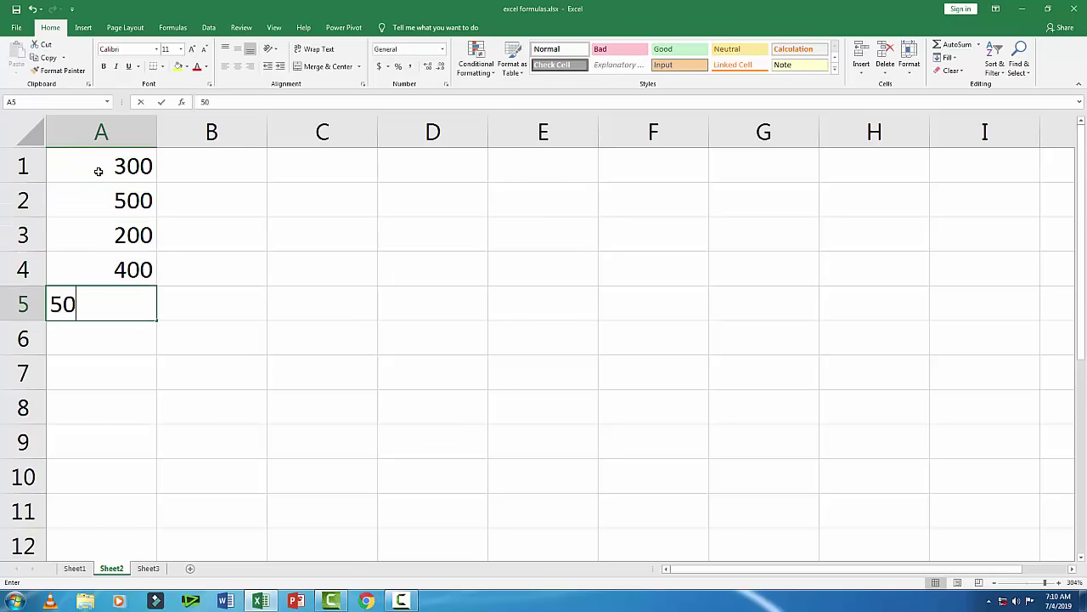
pyautogui.write('0')
pyautogui.press('Return')
pyautogui.write('3000')
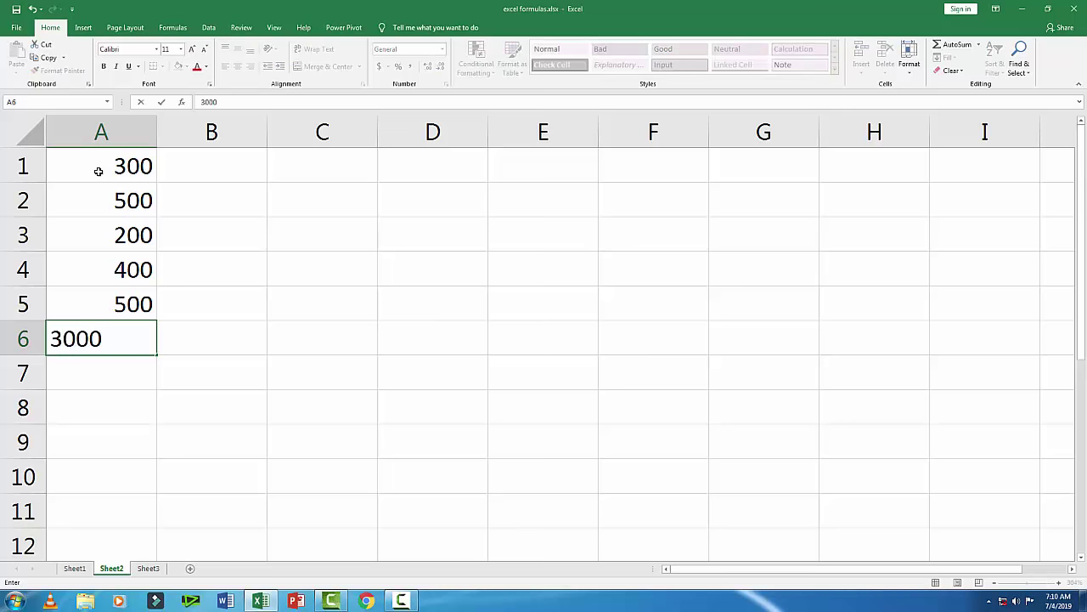
pyautogui.press('BackSpace')
pyautogui.press('Return')
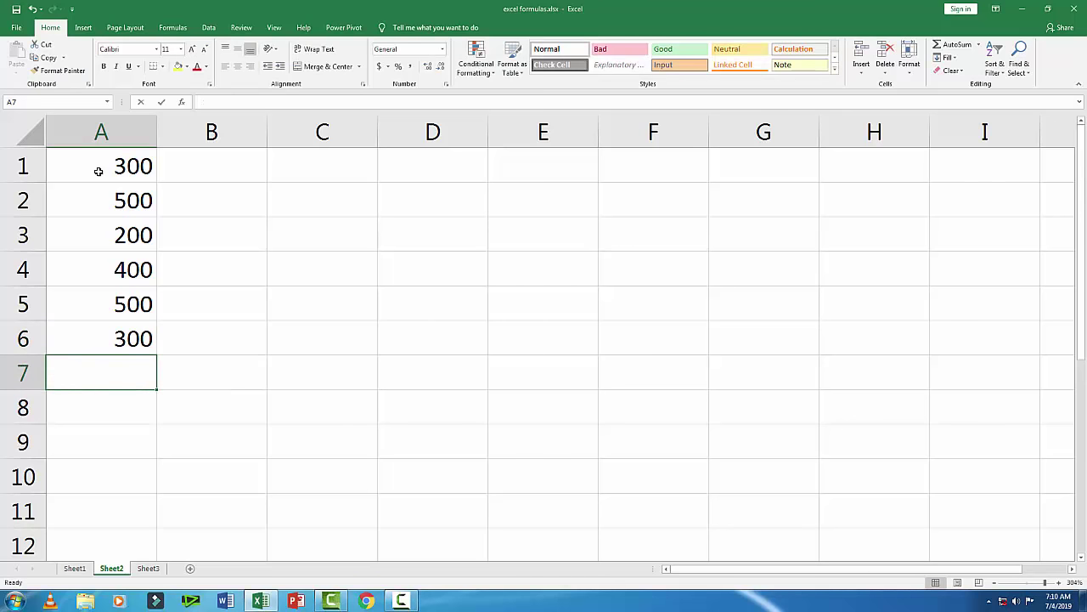
pyautogui.write('5000')
pyautogui.press('Return')
pyautogui.press('Up')
pyautogui.write('500')
pyautogui.press('Return')
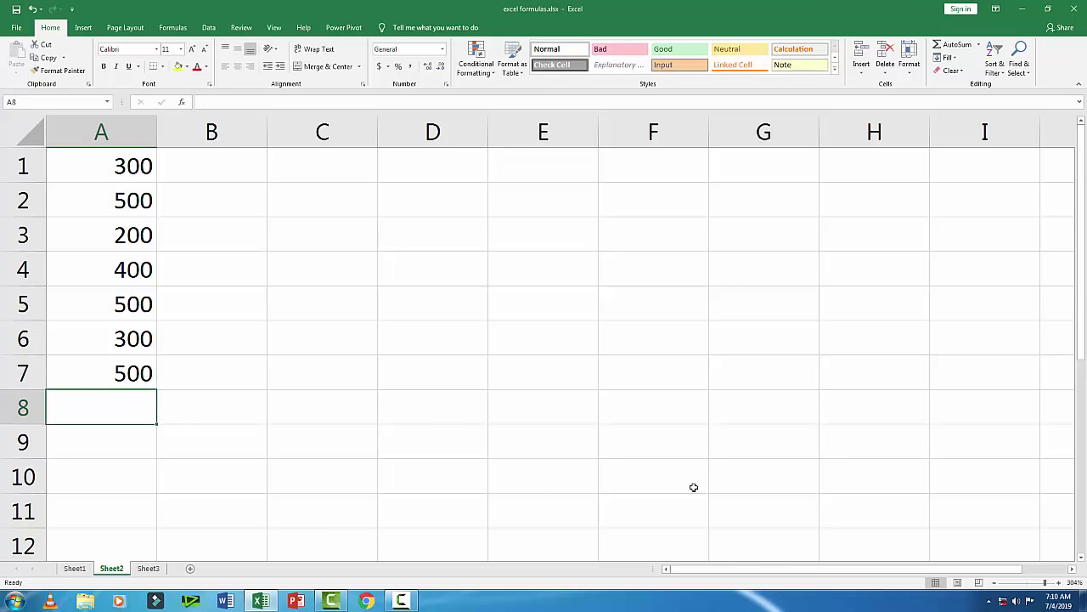
# Step: Total A1:A7 with =SUM(A1:A7) in A8, giving 2700
pyautogui.write('=s')
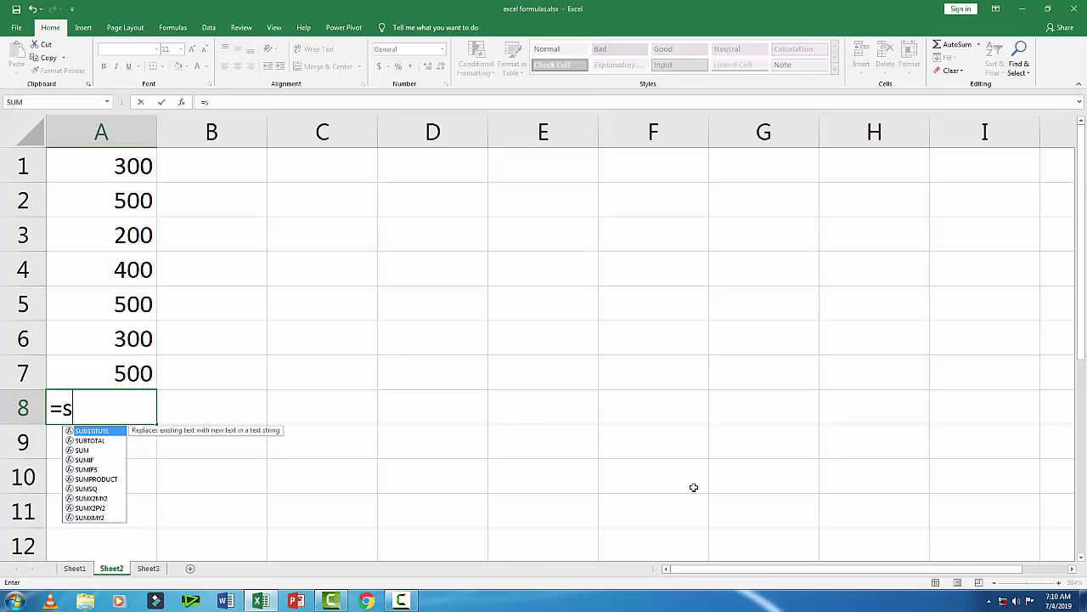
pyautogui.write('um')
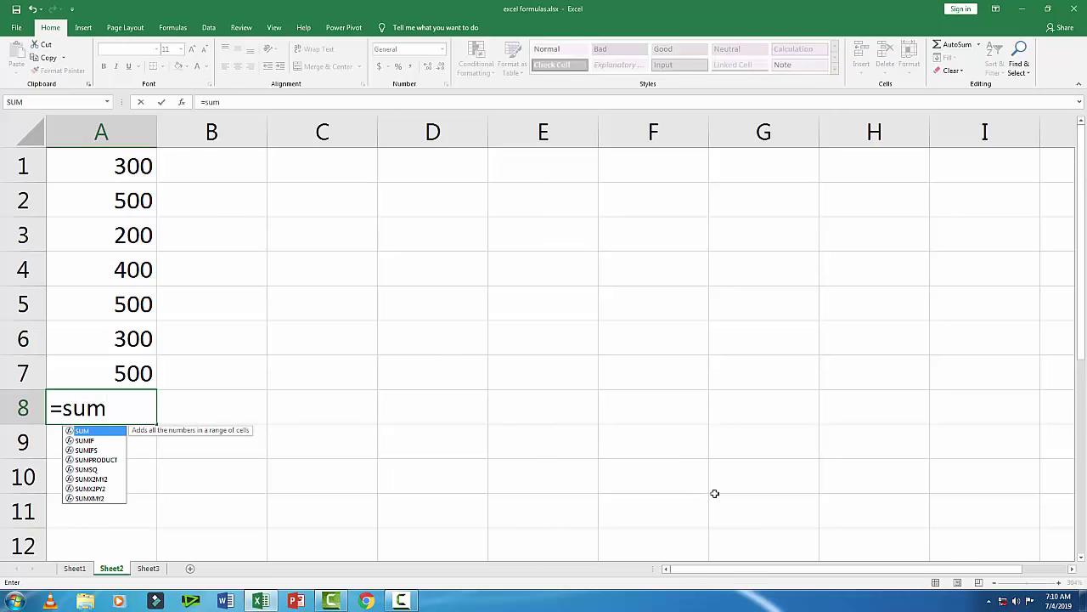
pyautogui.write('(a1')
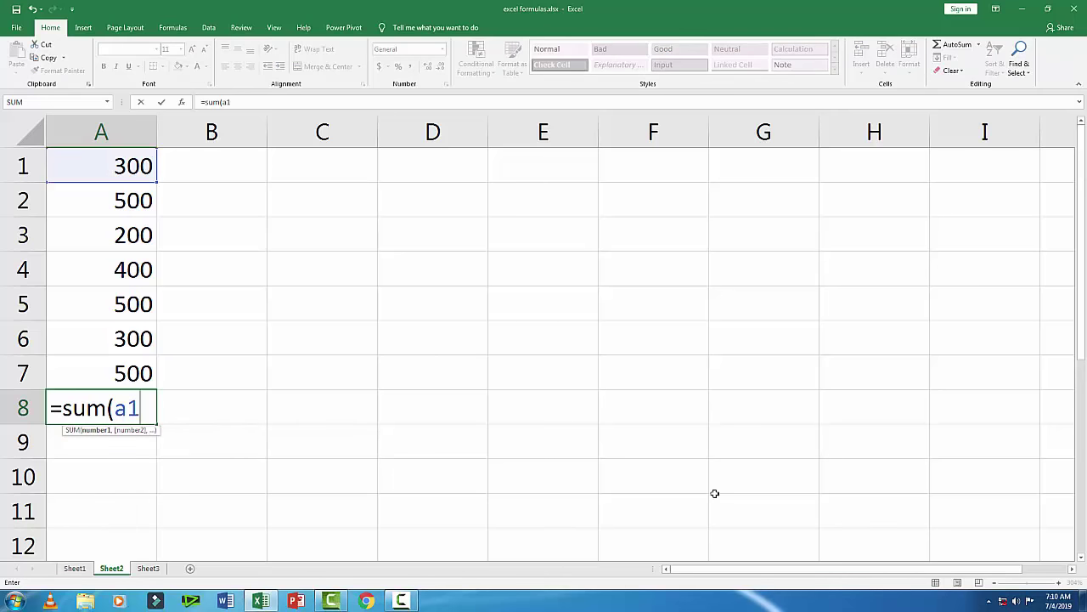
pyautogui.write(':a7')
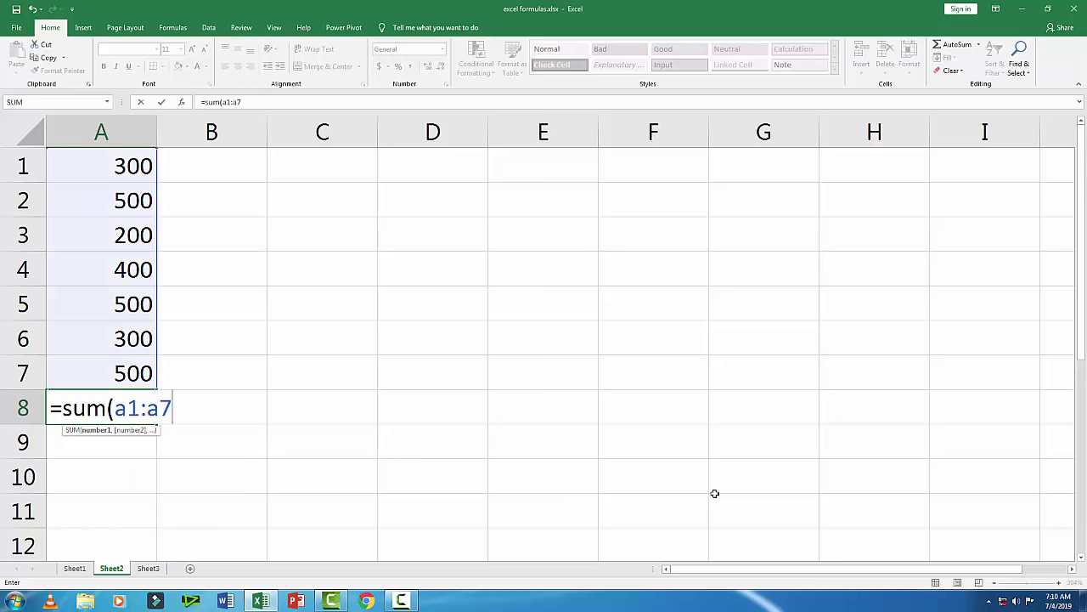
pyautogui.write(')')
pyautogui.press('Return')
pyautogui.press('Up')
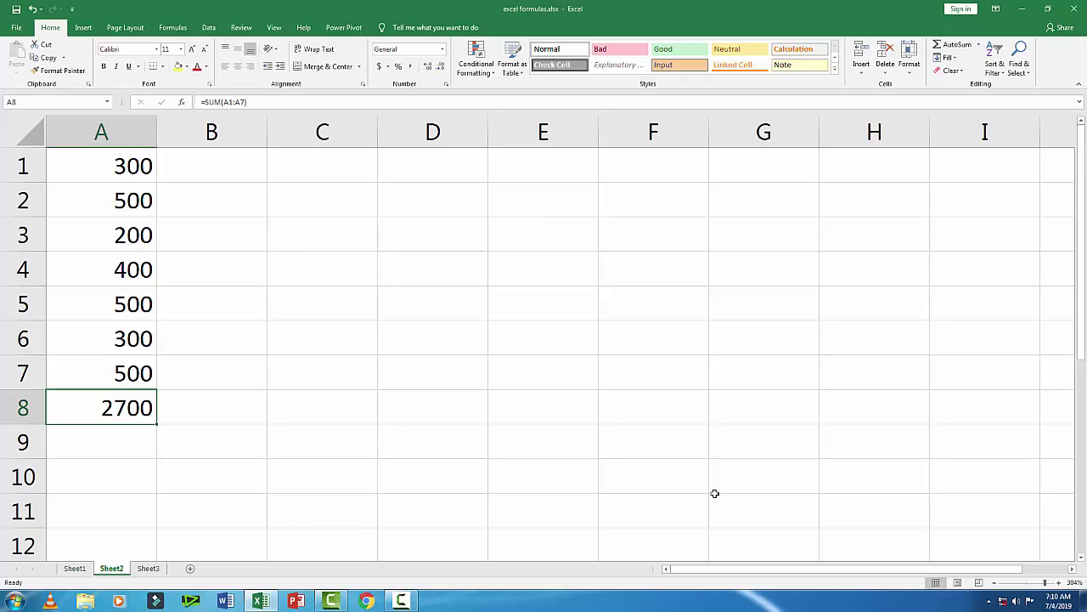
# Step: Replace A8's total with =AVERAGE(A1:A7), fixing the misspelled 'avrage' to show 385.714
pyautogui.press('Delete')
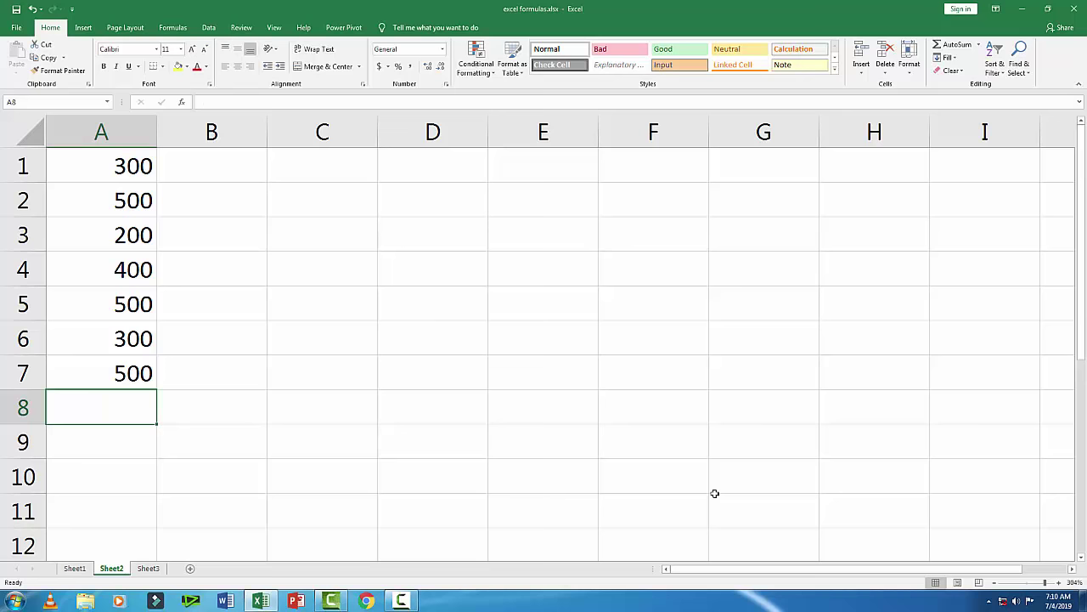
pyautogui.write('=')
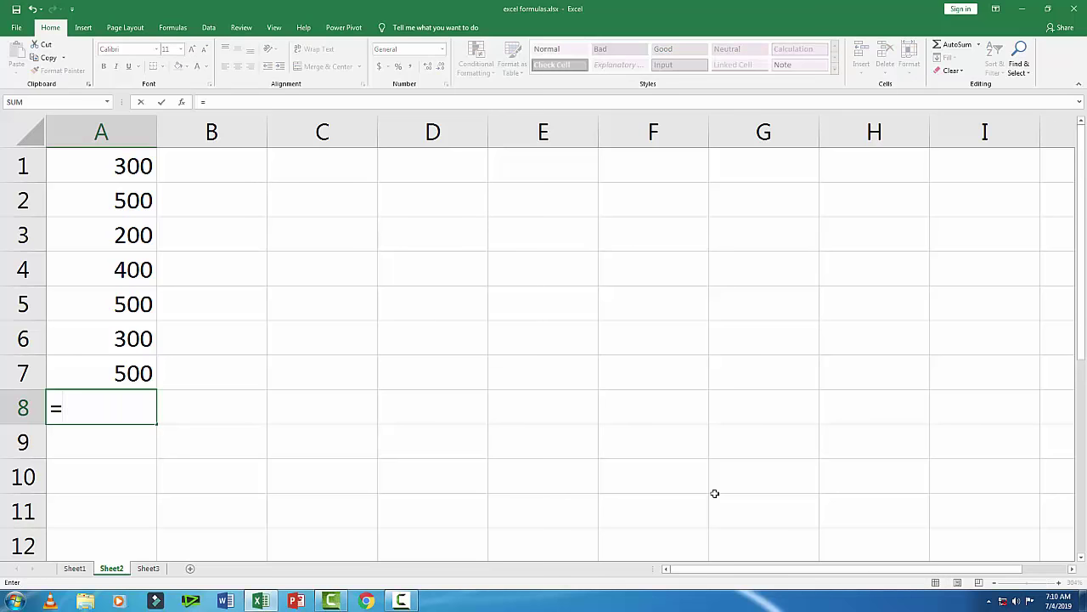
pyautogui.write('av')
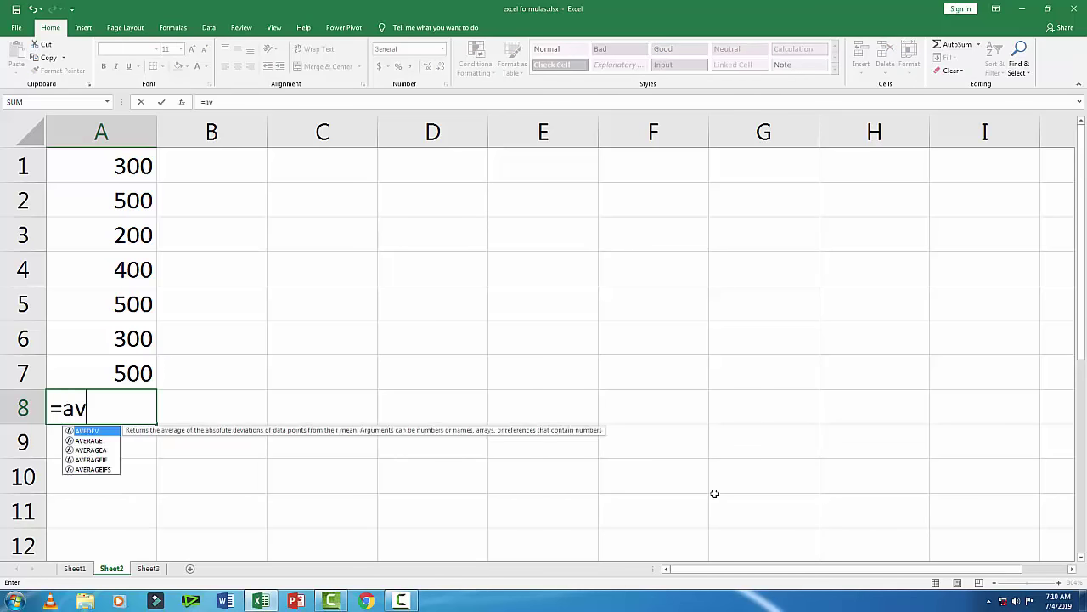
pyautogui.write('rage')
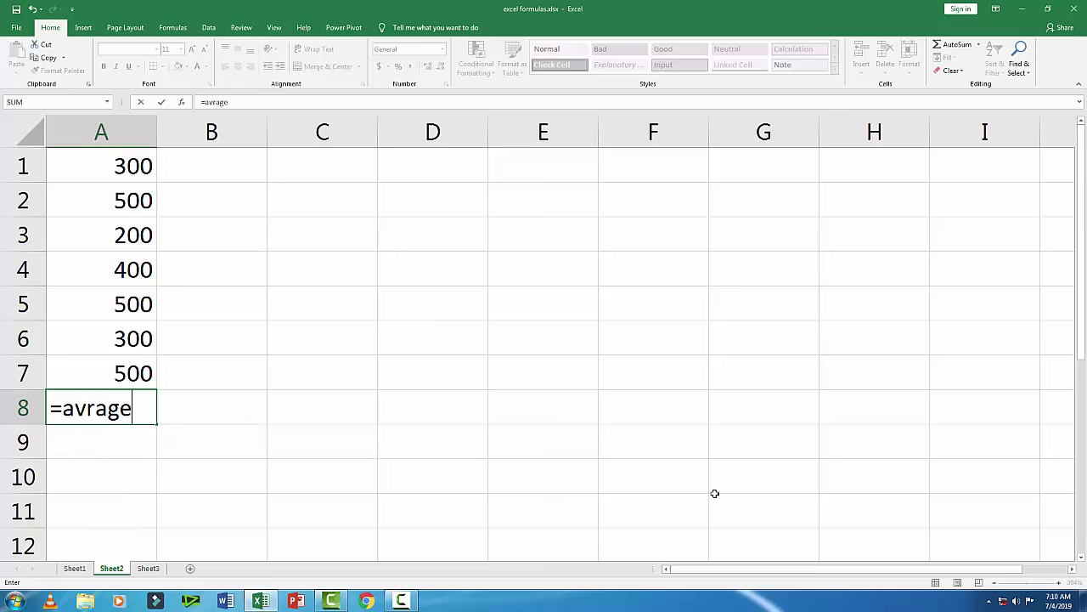
pyautogui.write('(a')
pyautogui.write('1:a')
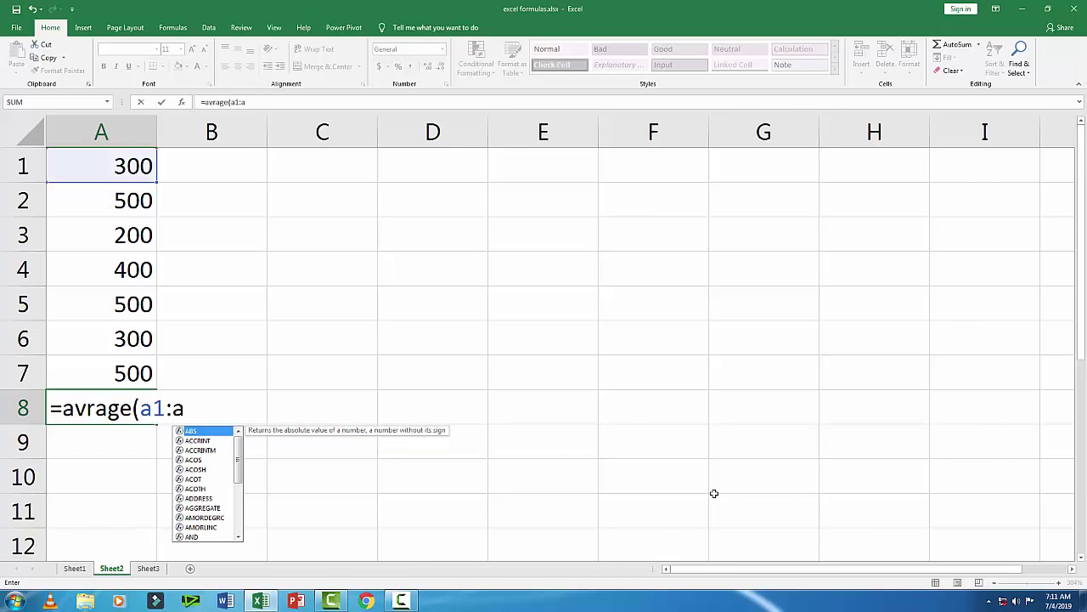
pyautogui.write('7')
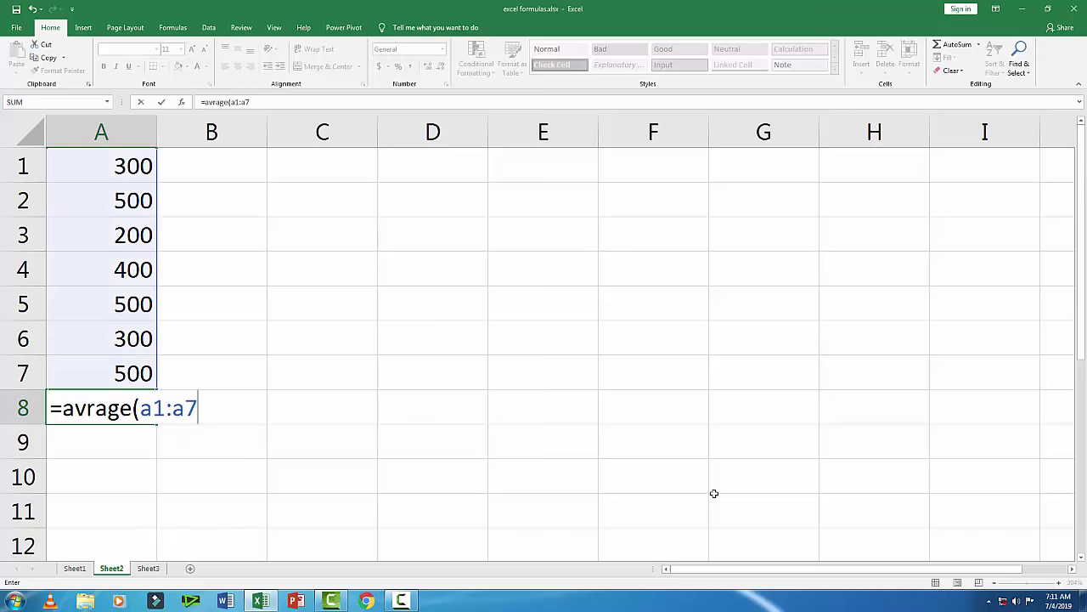
pyautogui.write(')')
pyautogui.press('Return')
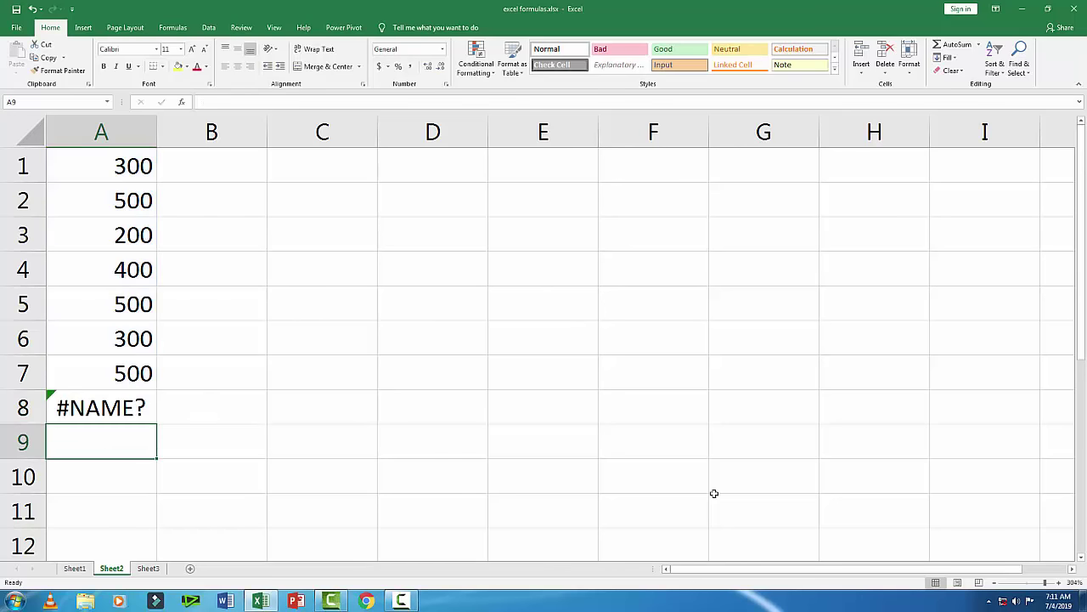
pyautogui.click(113, 406)
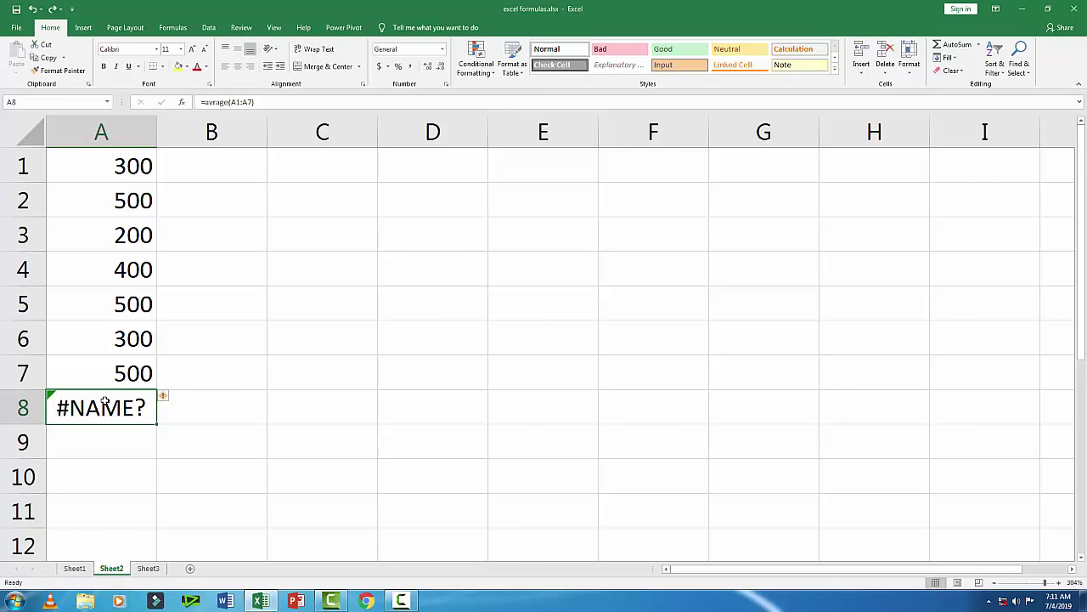
pyautogui.doubleClick(106, 403)
pyautogui.press('Left')
pyautogui.press('Left')
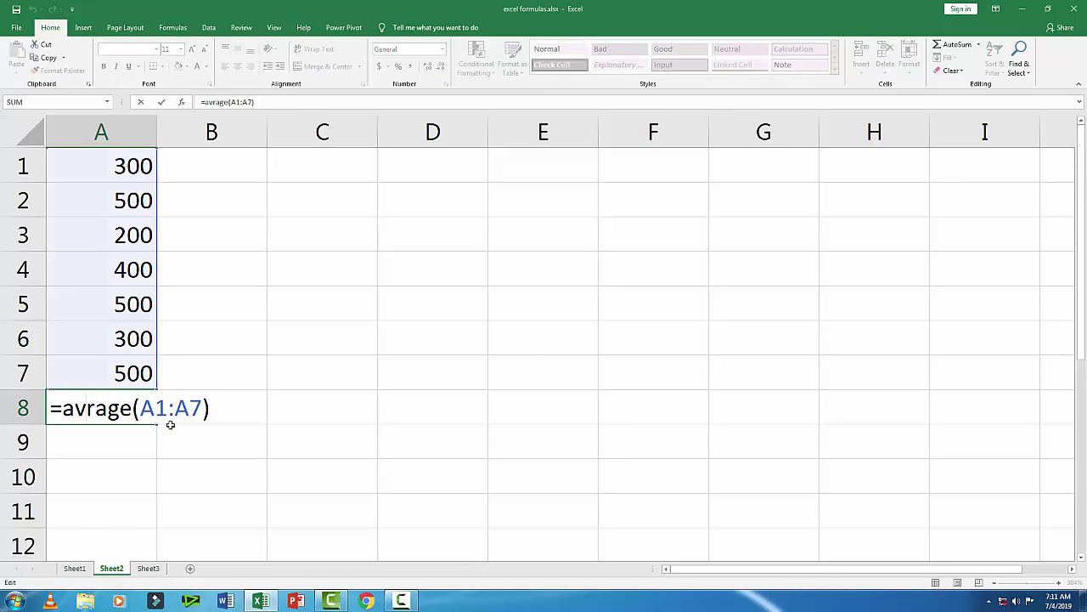
pyautogui.write('e')
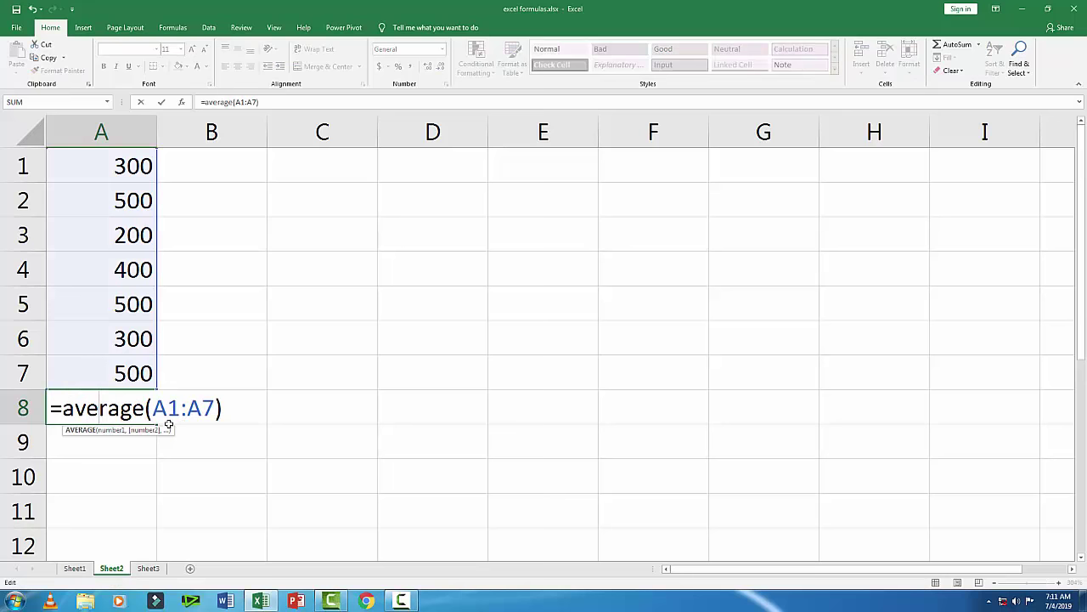
pyautogui.press('Return')
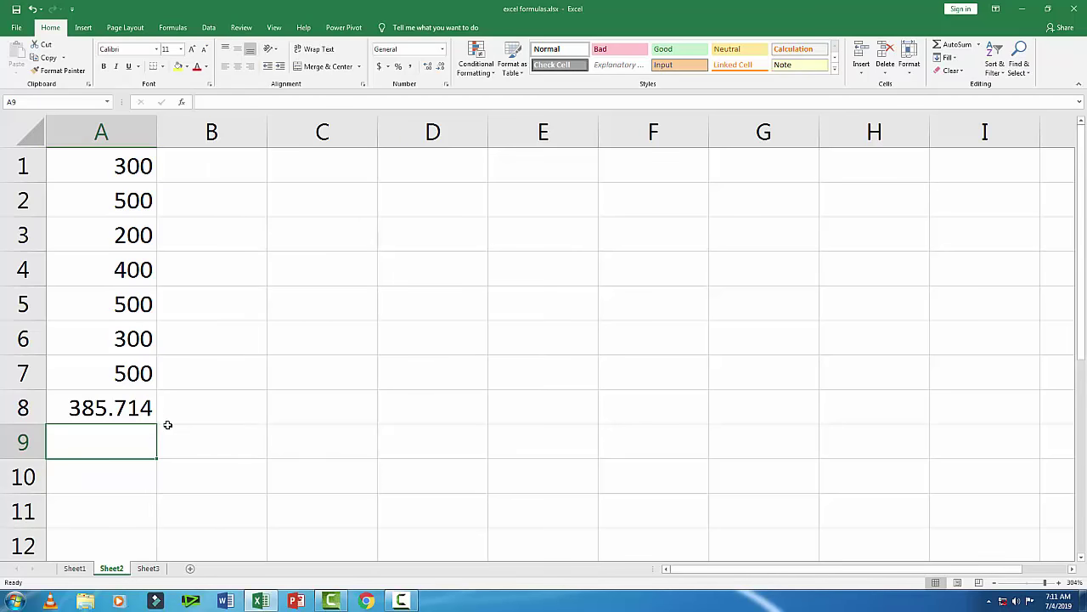
# Step: Enter =TODAY() in Sheet2's C2, showing 7/4/2019, then view Sheet1's list
pyautogui.click(80, 570)
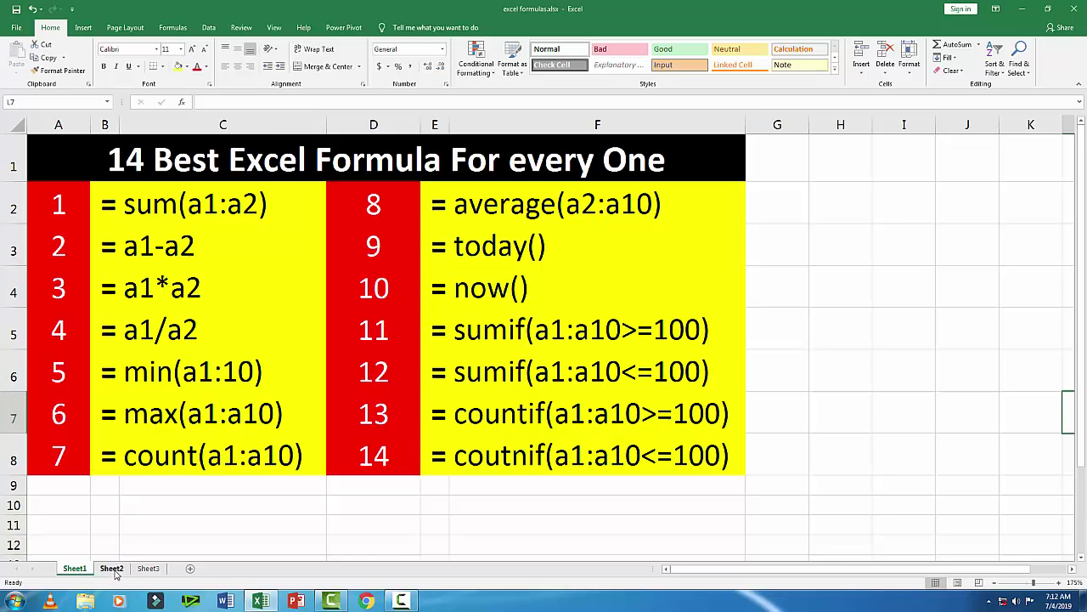
pyautogui.click(111, 568)
pyautogui.click(303, 205)
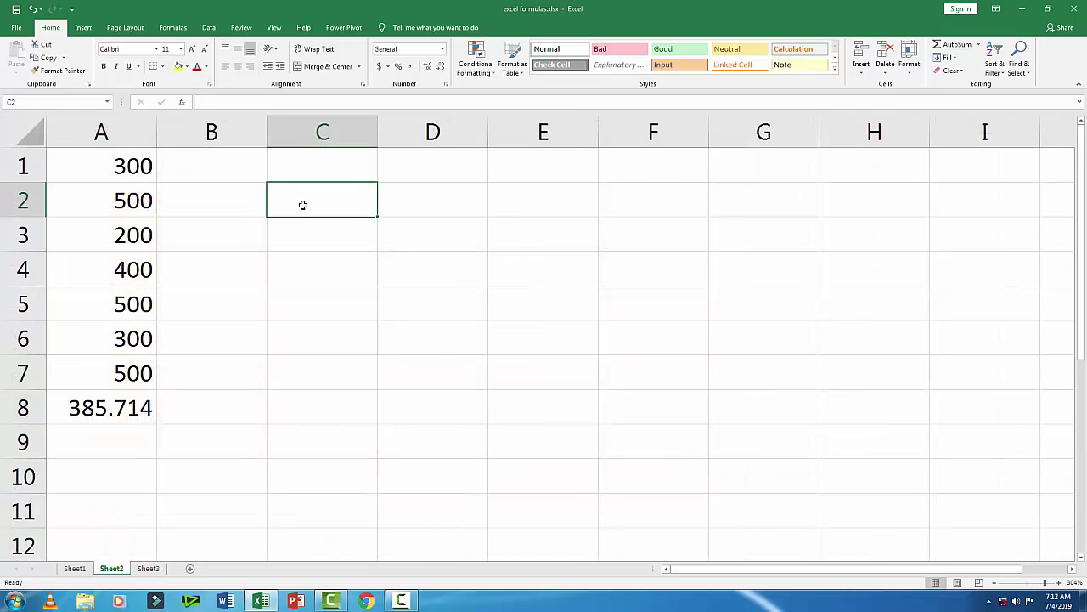
pyautogui.write('=')
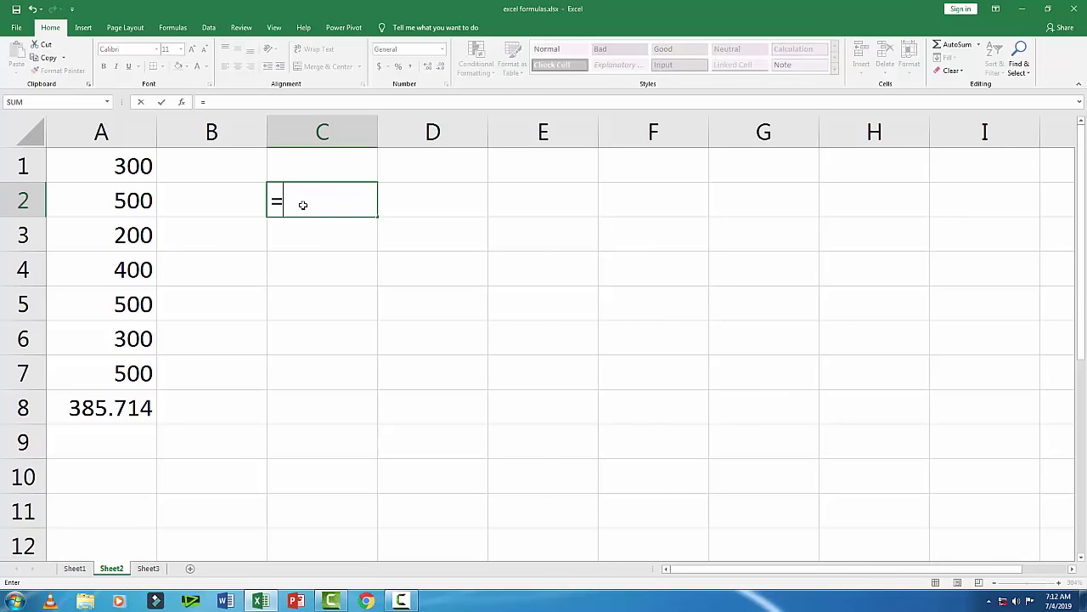
pyautogui.write('t')
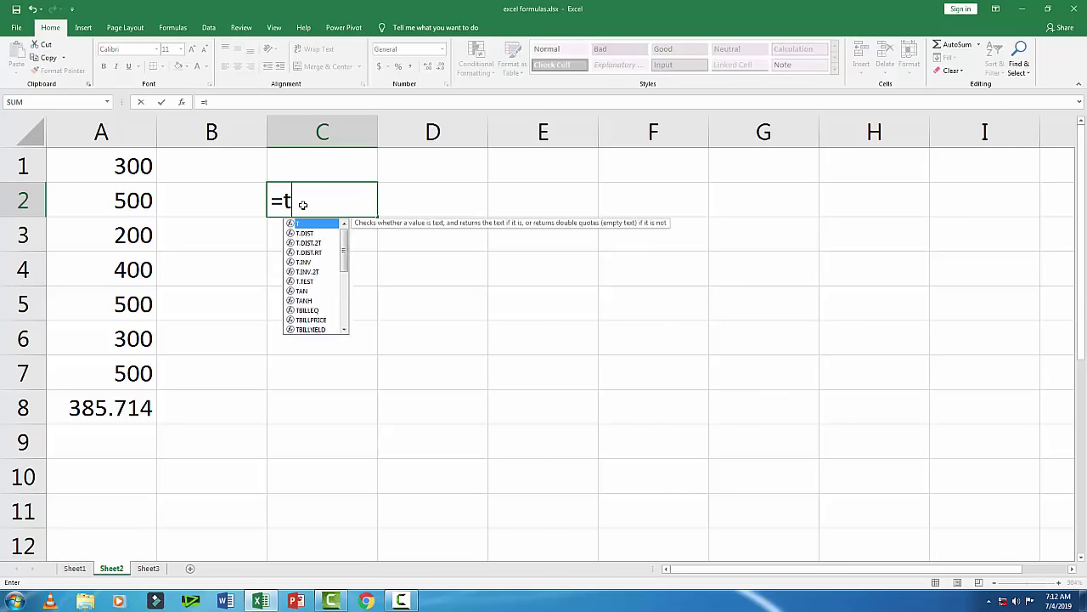
pyautogui.write('oday')
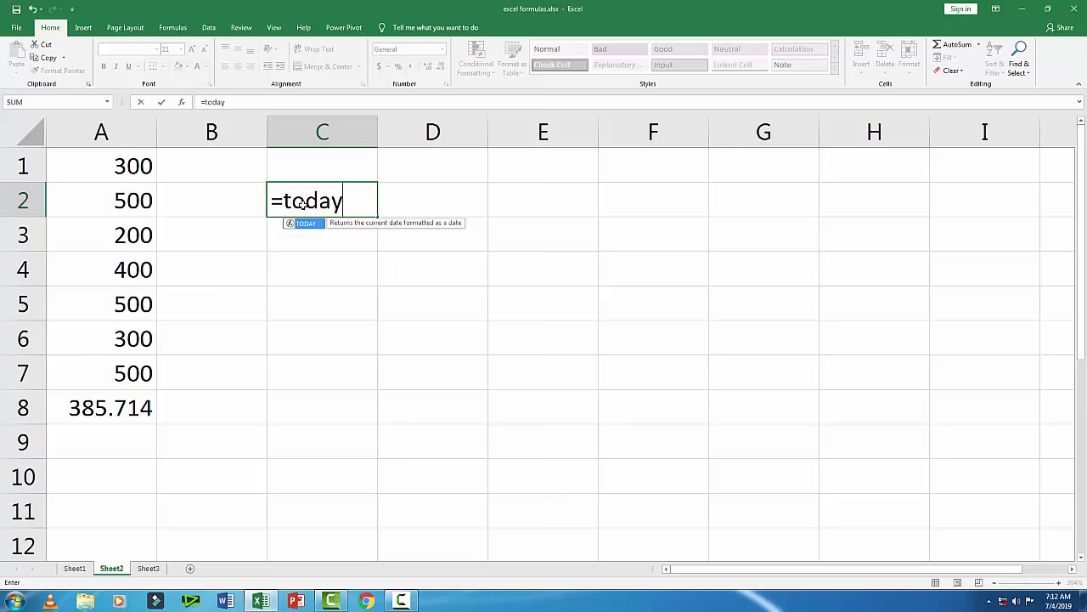
pyautogui.write('(')
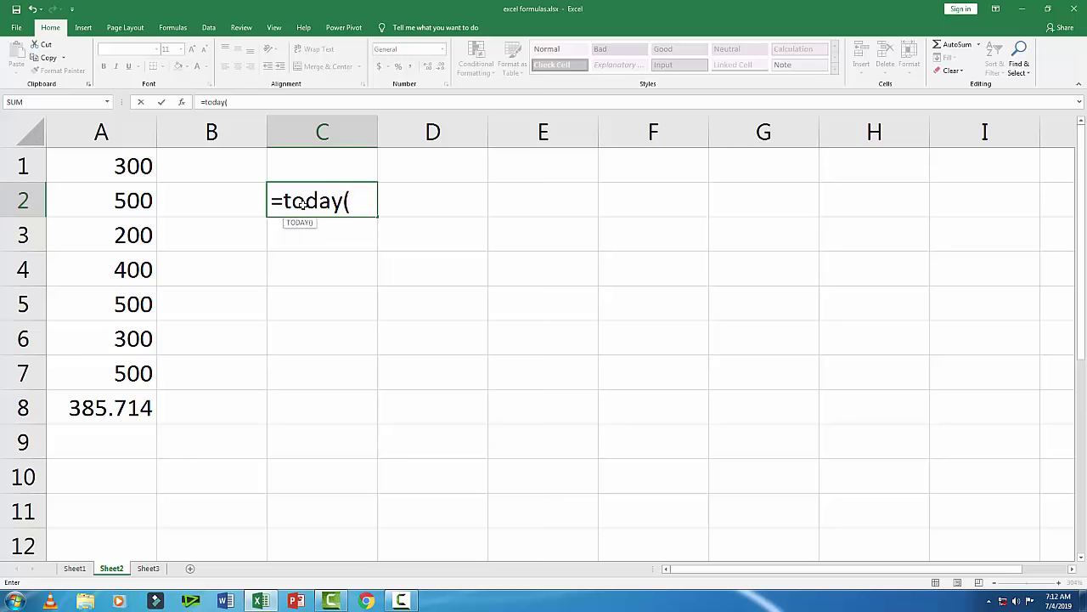
pyautogui.write(')')
pyautogui.press('Return')
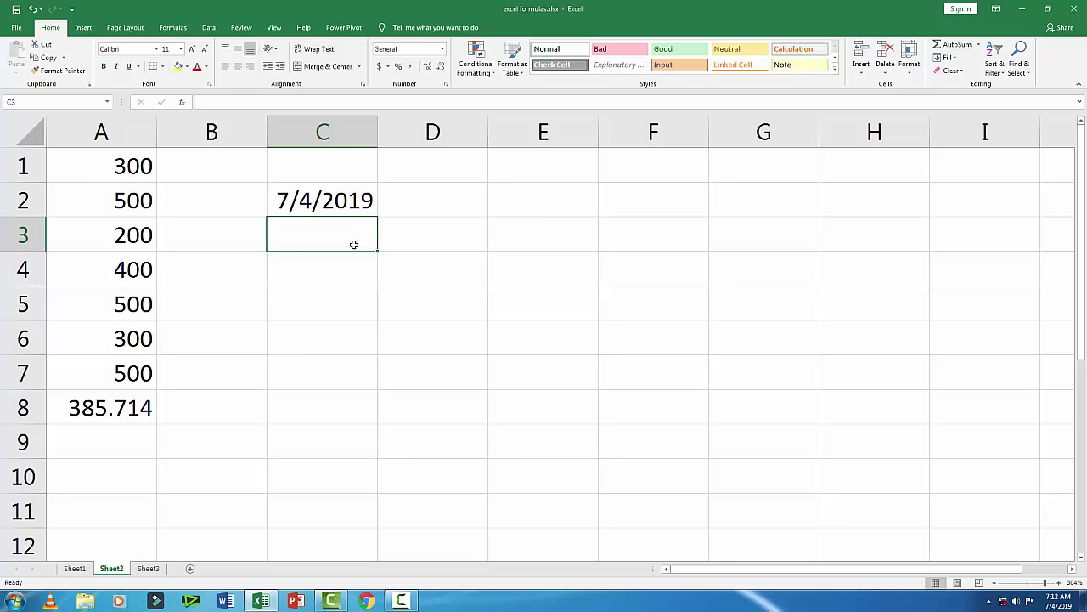
pyautogui.click(75, 569)
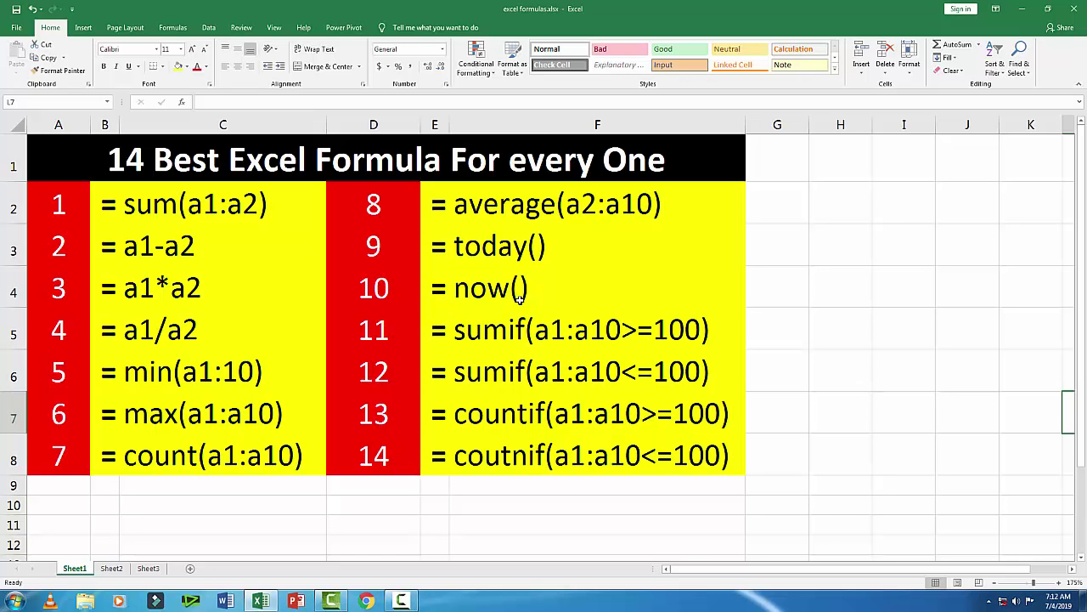
# Step: Enter =NOW() in Sheet2's C3, showing 7/4/2019 7:12
pyautogui.click(113, 568)
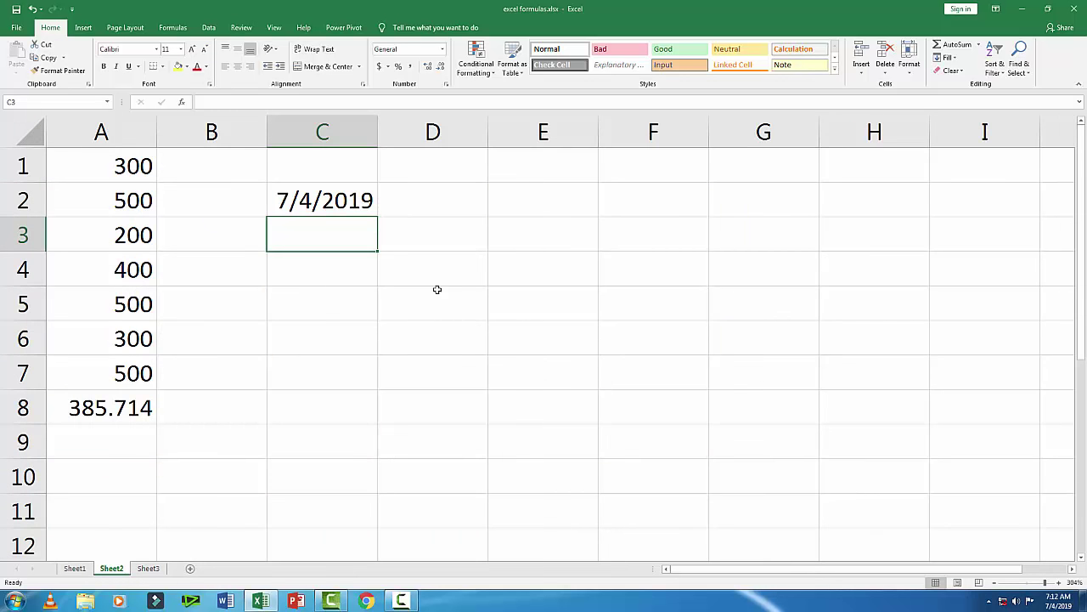
pyautogui.write('=now')
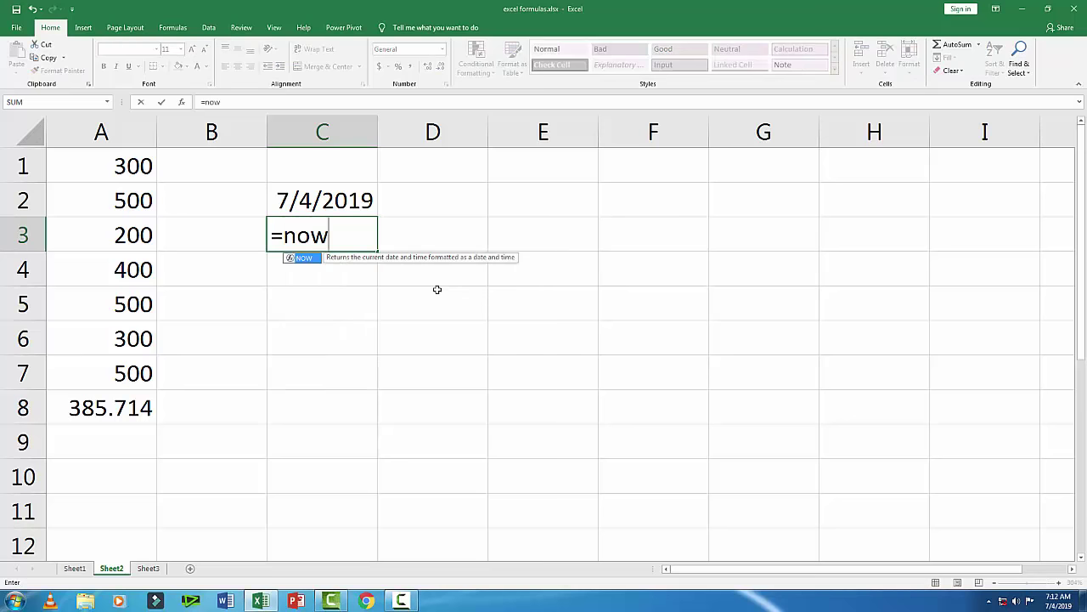
pyautogui.write('()')
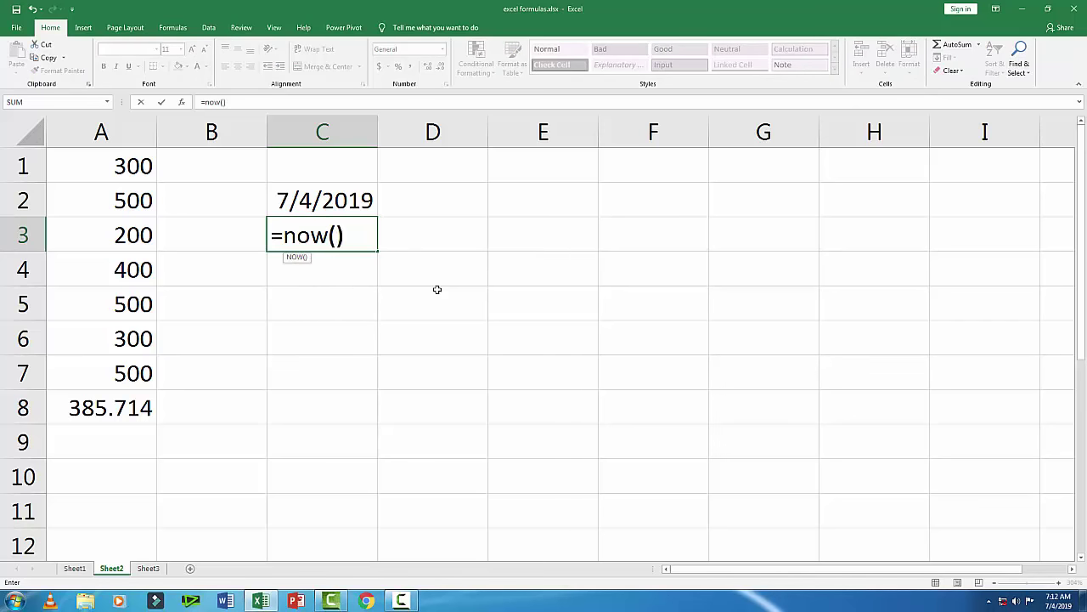
pyautogui.press('Return')
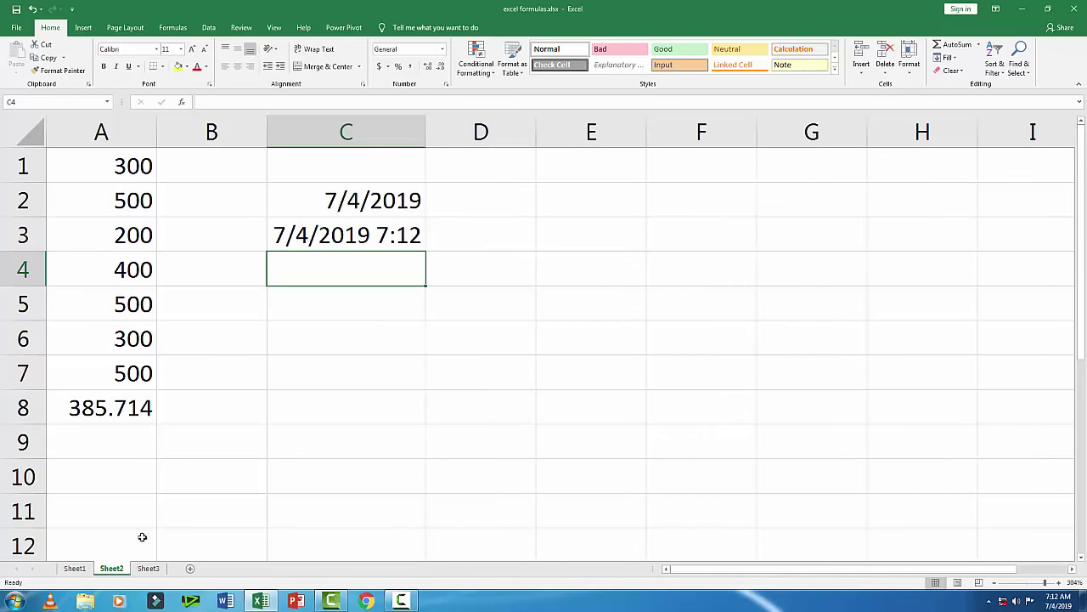
pyautogui.click(75, 569)
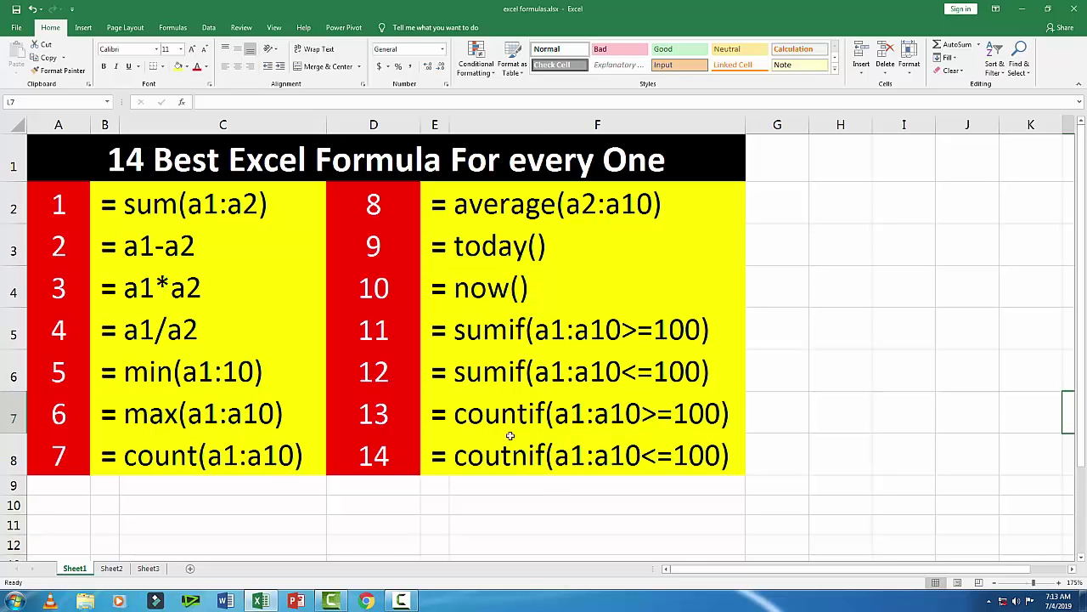
# Step: Clear the old data from A1:D11 on Sheet2
pyautogui.click(111, 571)
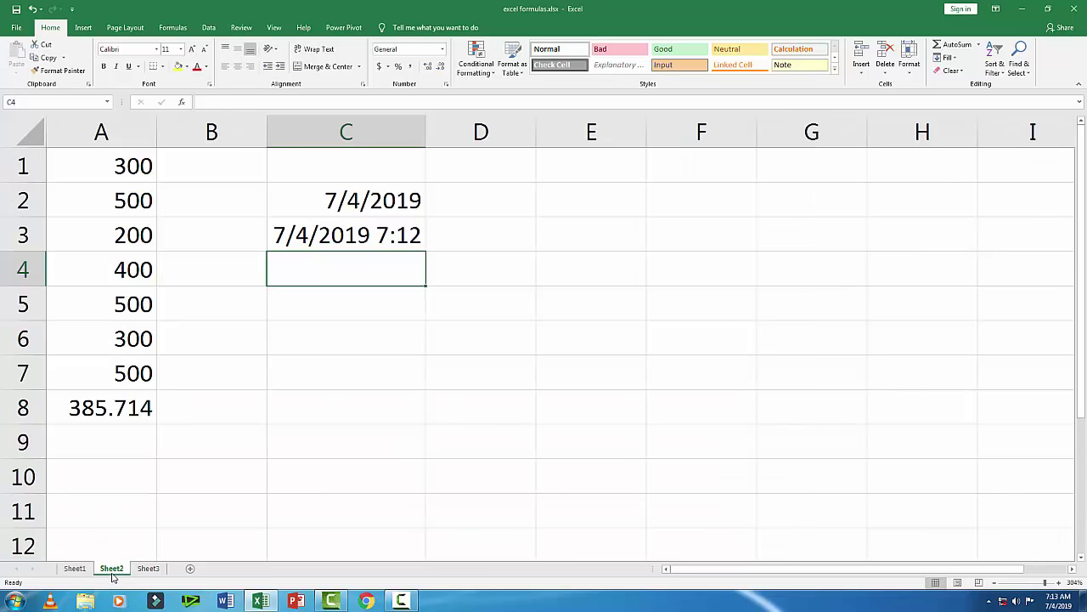
pyautogui.moveTo(480, 504); pyautogui.dragTo(26, 89)
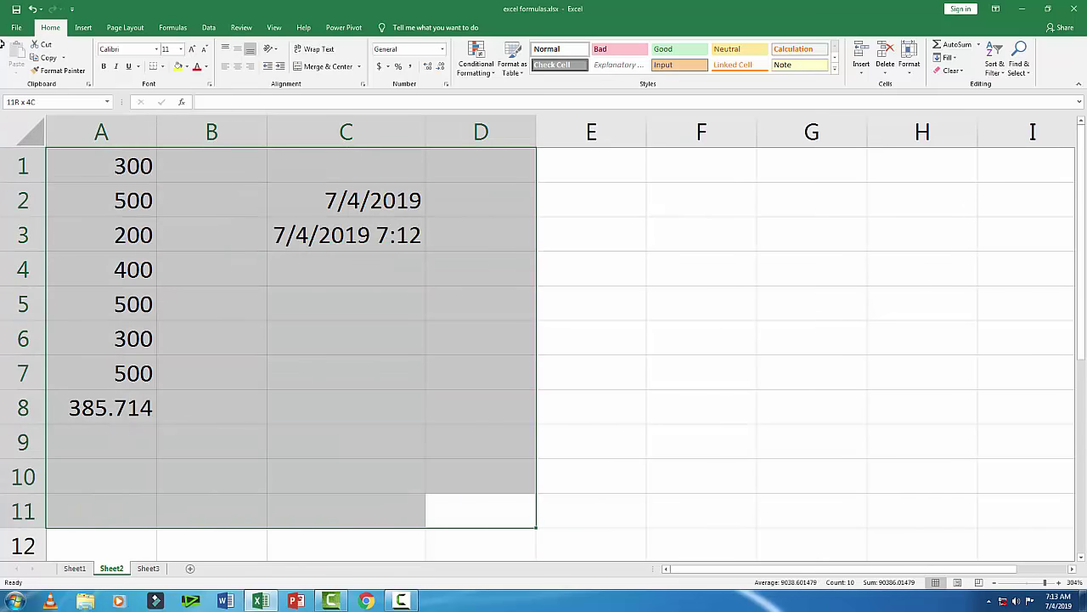
pyautogui.press('Delete')
# Step: Enter 500, 200, 100, 200, 500, 100, 500 down column A from A1 to A7
pyautogui.click(72, 171)
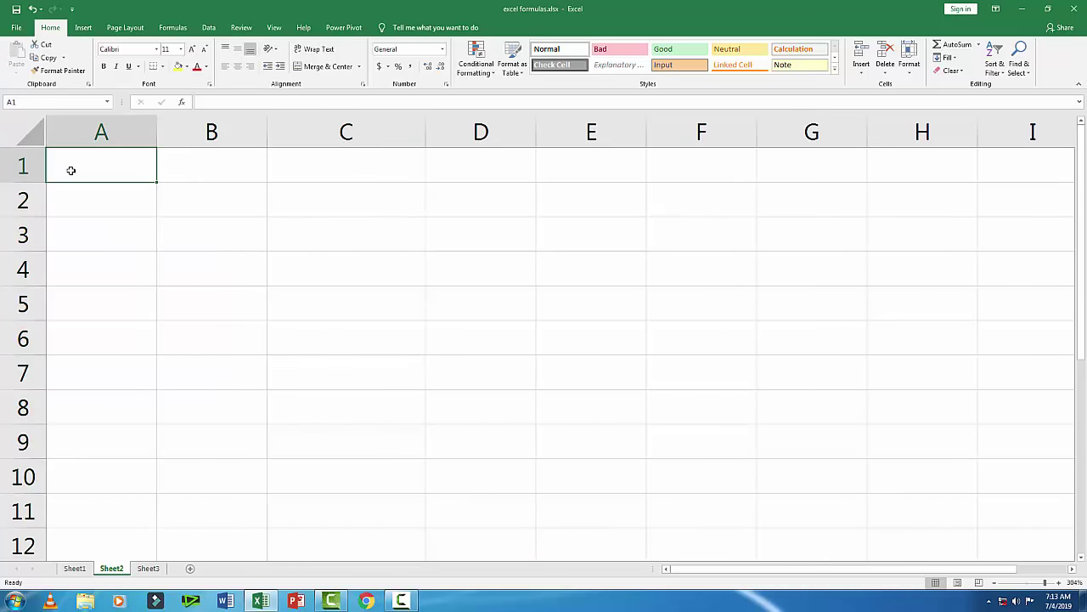
pyautogui.write('500')
pyautogui.press('Return')
pyautogui.write('2')
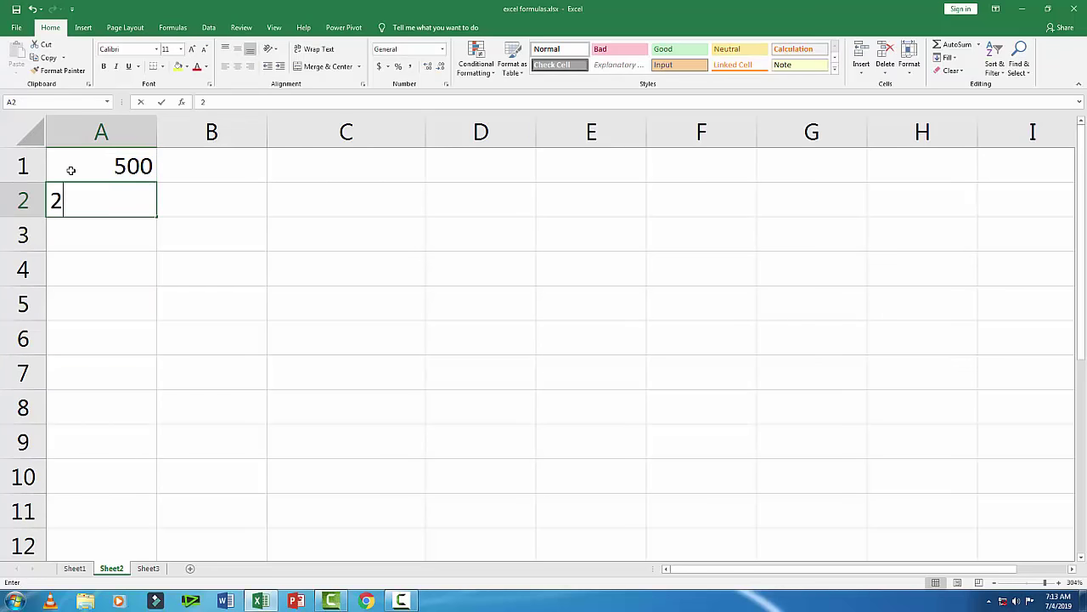
pyautogui.write('00')
pyautogui.press('Return')
pyautogui.write('100')
pyautogui.press('Return')
pyautogui.write('200')
pyautogui.press('Return')
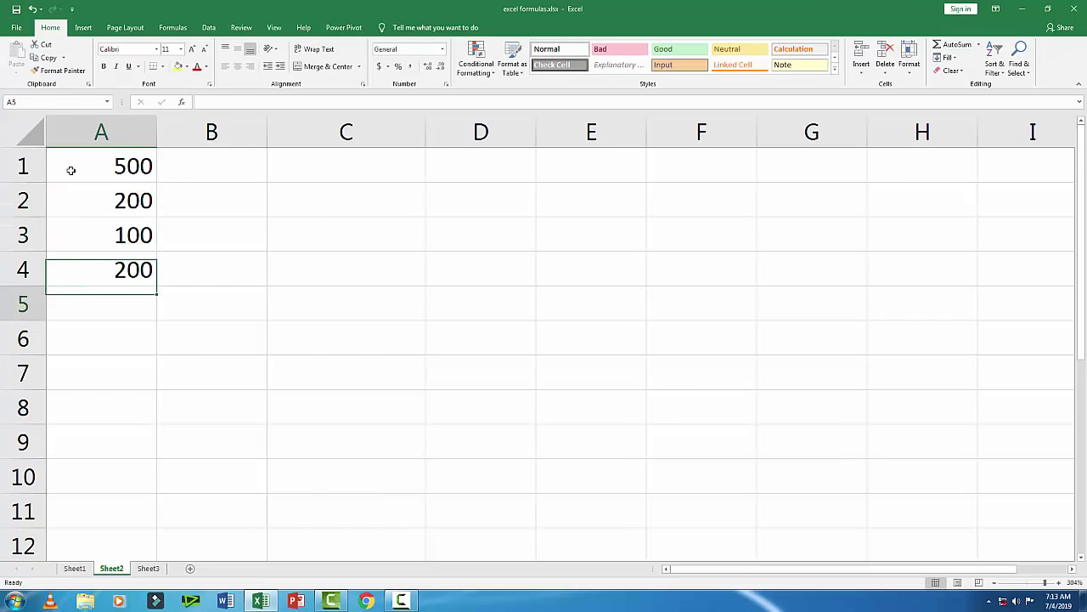
pyautogui.write('500')
pyautogui.press('Return')
pyautogui.write('100')
pyautogui.press('Return')
pyautogui.write('500')
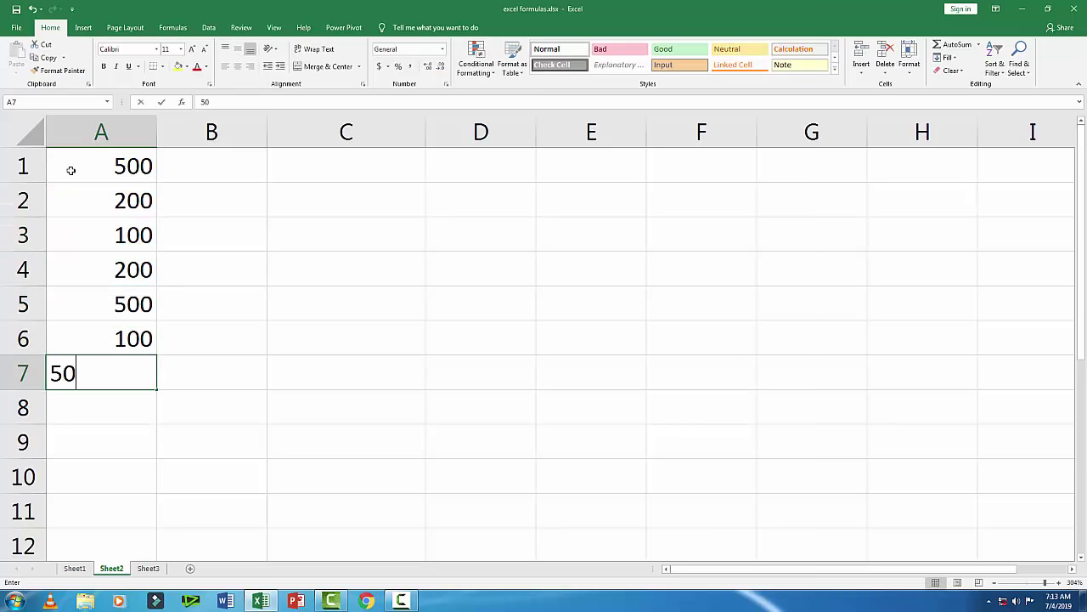
pyautogui.press('Return')
# Step: Enter 20, 50 and 30 in A8:A10, correcting a mistyped entry in A8
pyautogui.write('52')
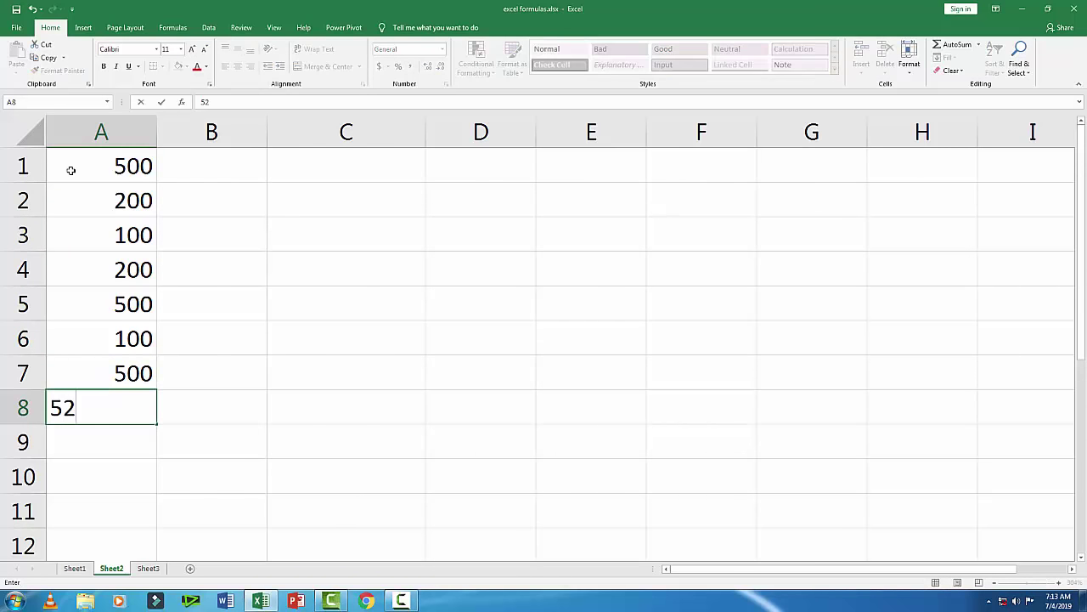
pyautogui.press('Escape')
pyautogui.write('20')
pyautogui.press('Return')
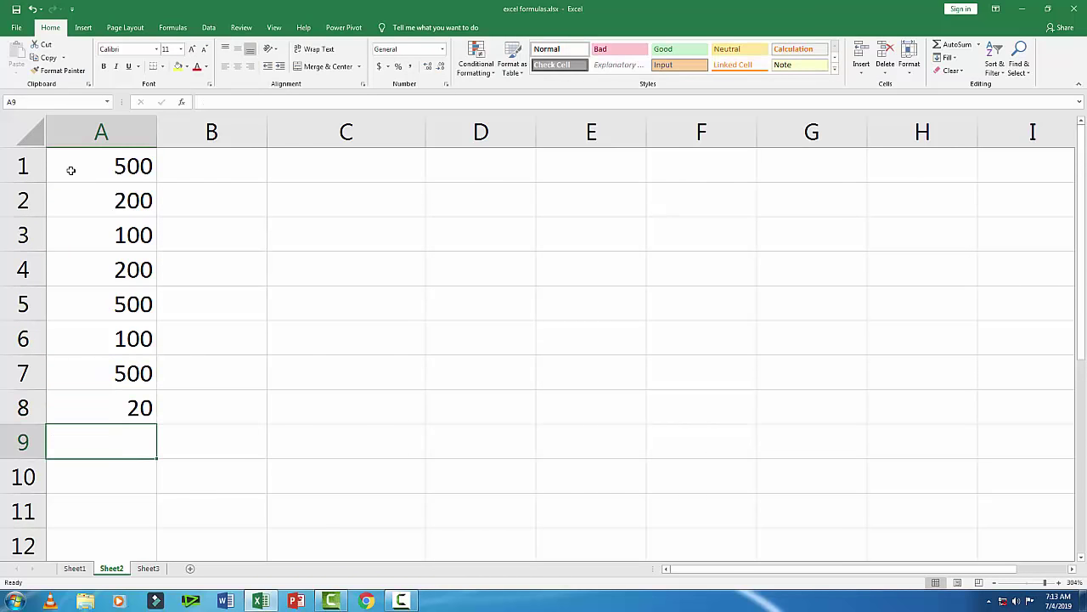
pyautogui.write('50')
pyautogui.press('Return')
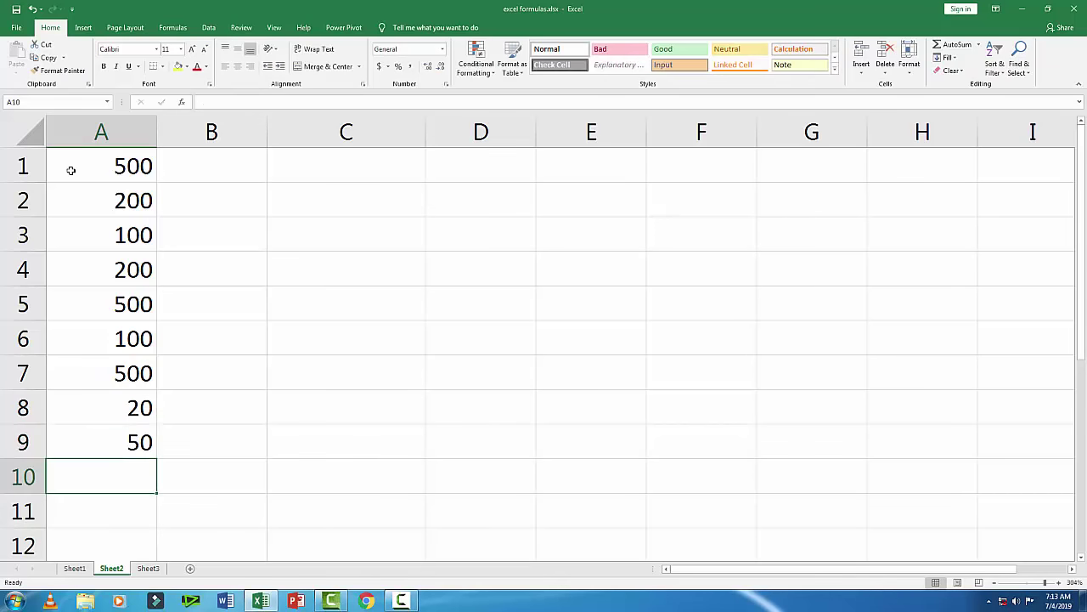
pyautogui.write('30')
pyautogui.press('Return')
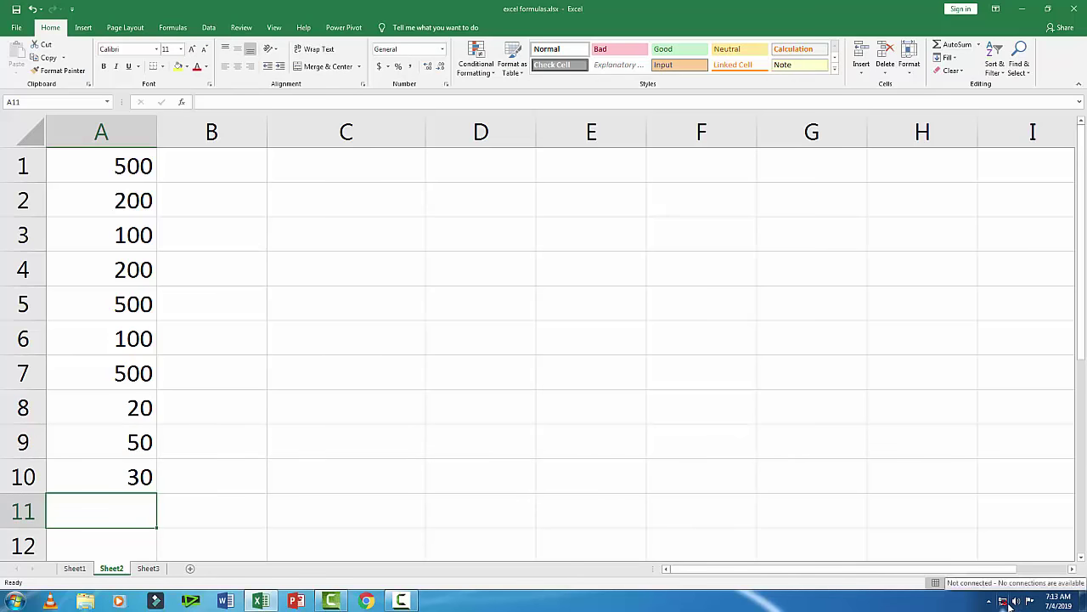
# Step: Enter =SUMIF(A1:A10,">=100") in A11 for 2100, then compare with Sheet1's formula list
pyautogui.write('=')
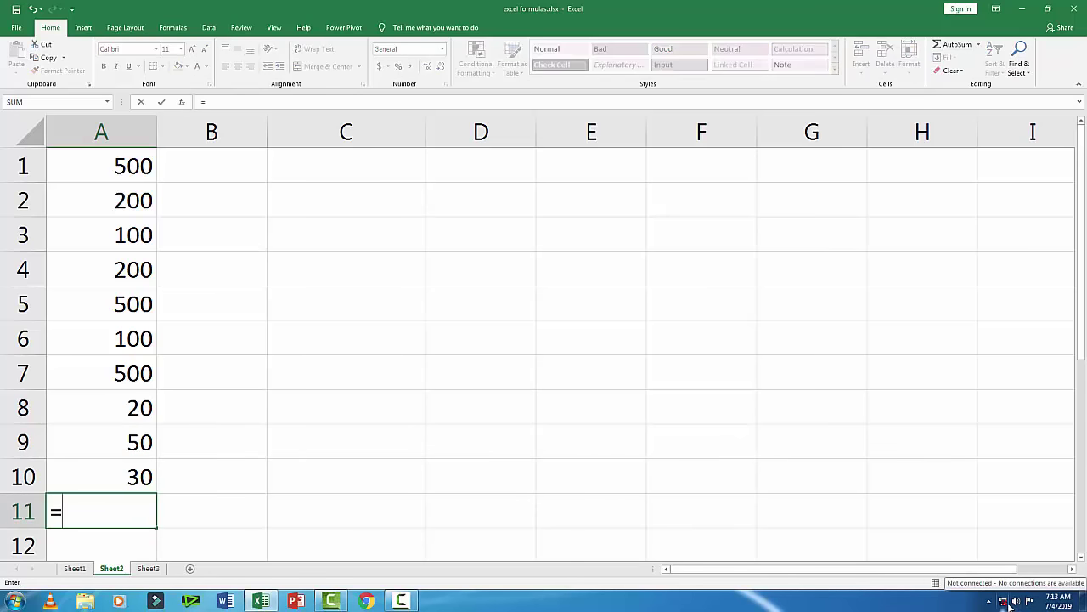
pyautogui.write('sum')
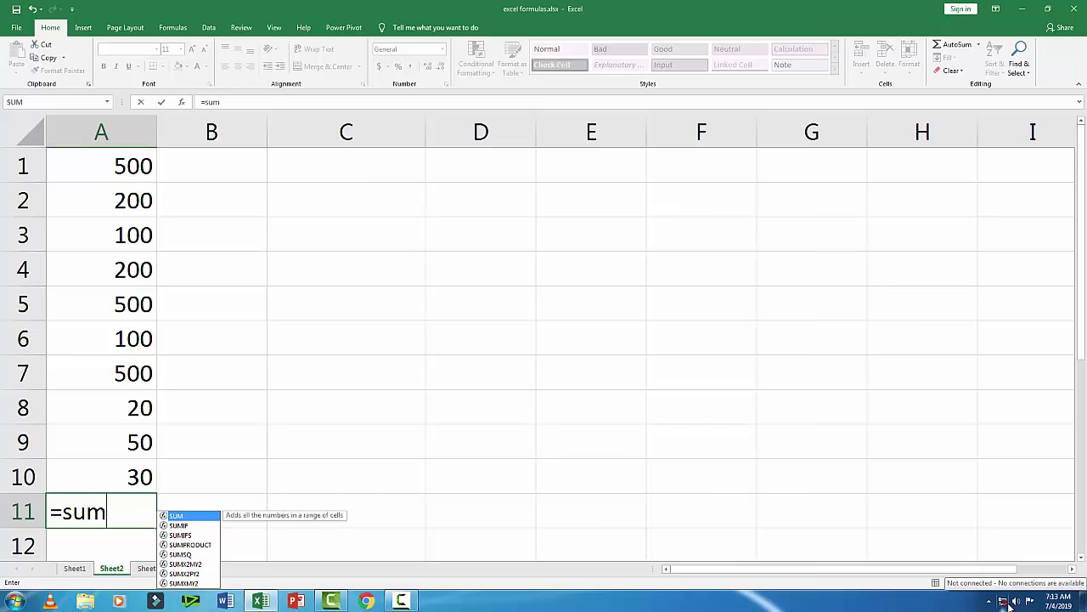
pyautogui.write('if')
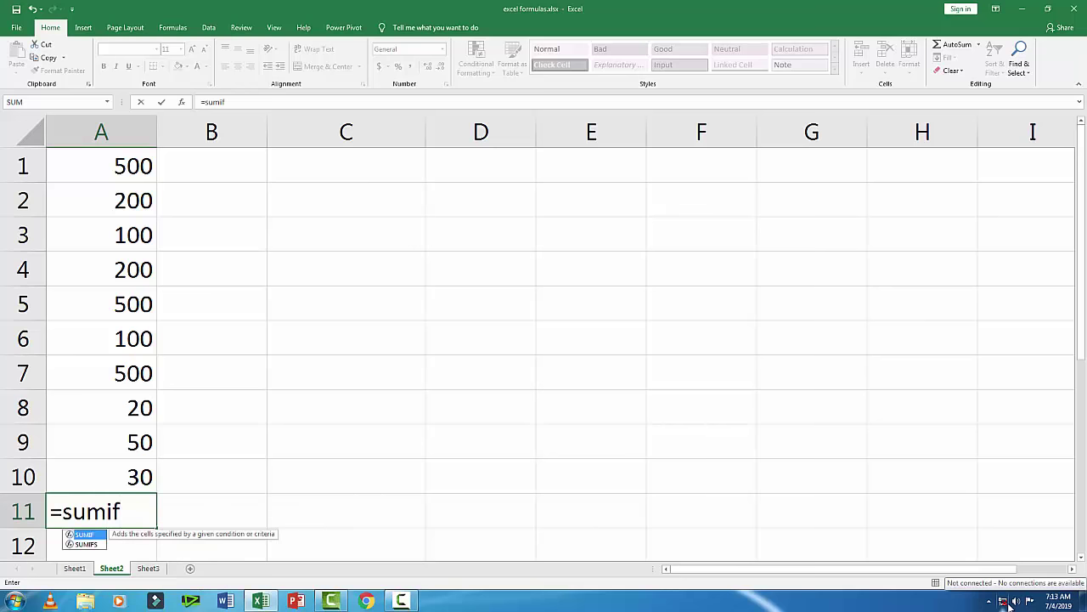
pyautogui.write('(a1')
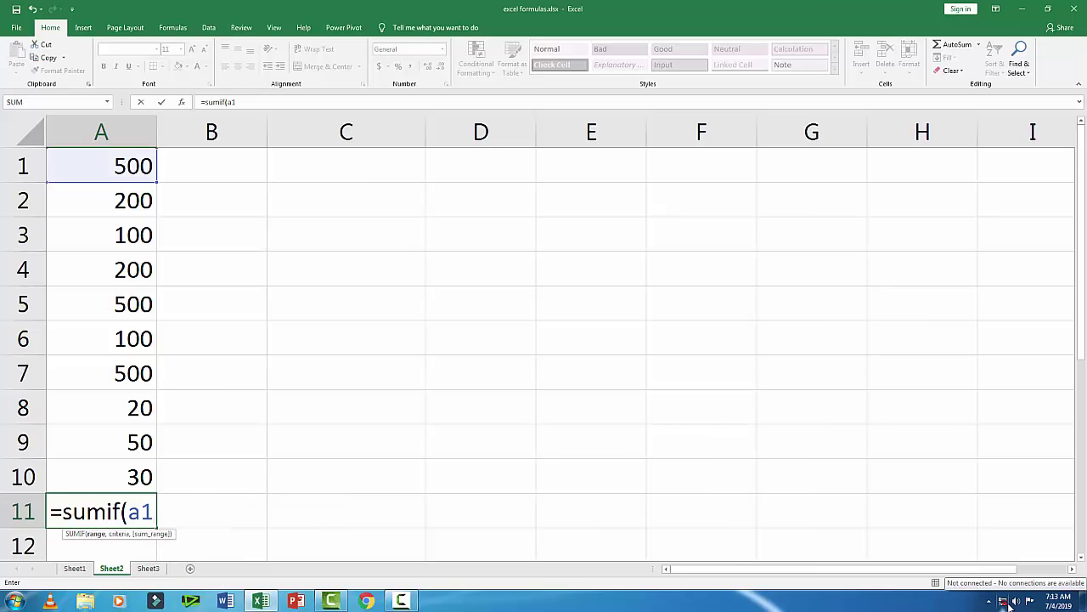
pyautogui.write(':a10')
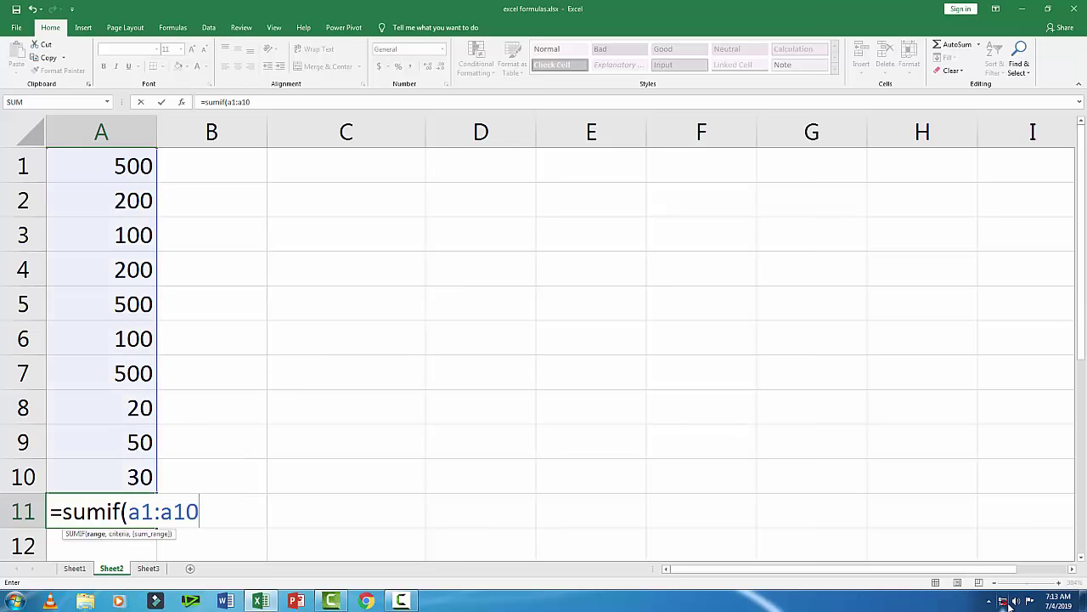
pyautogui.write(',')
pyautogui.write('"')
pyautogui.write('>=')
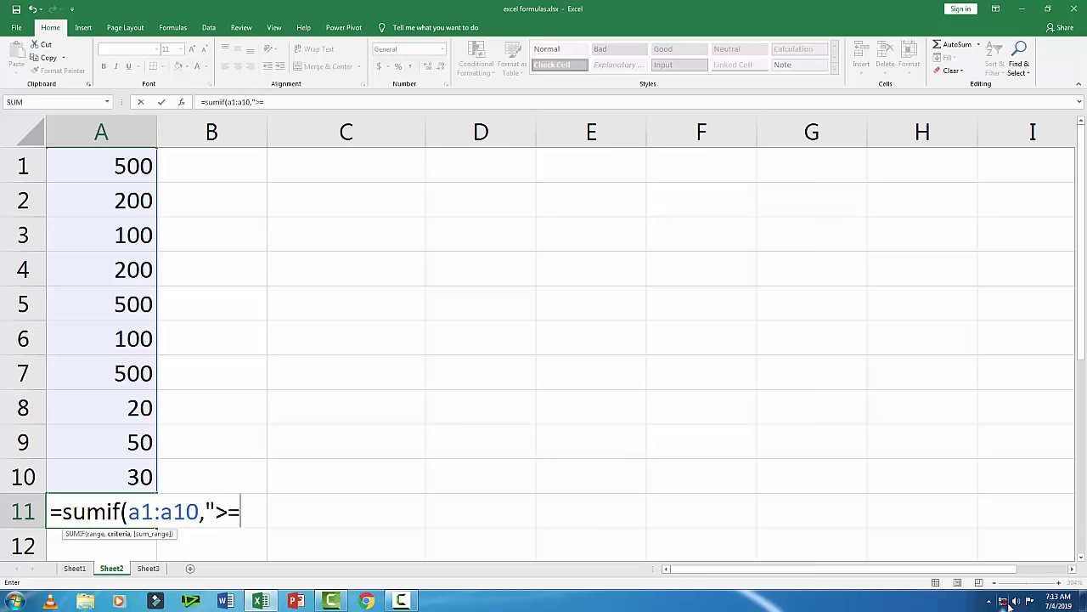
pyautogui.write('100')
pyautogui.write('"')
pyautogui.write(')')
pyautogui.press('Return')
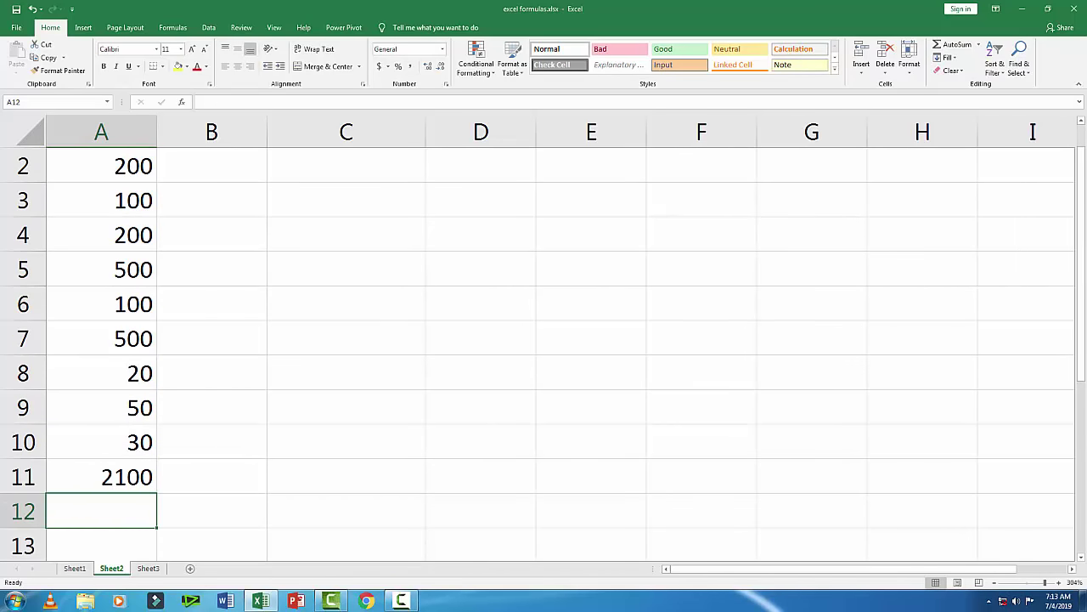
pyautogui.click(130, 476)
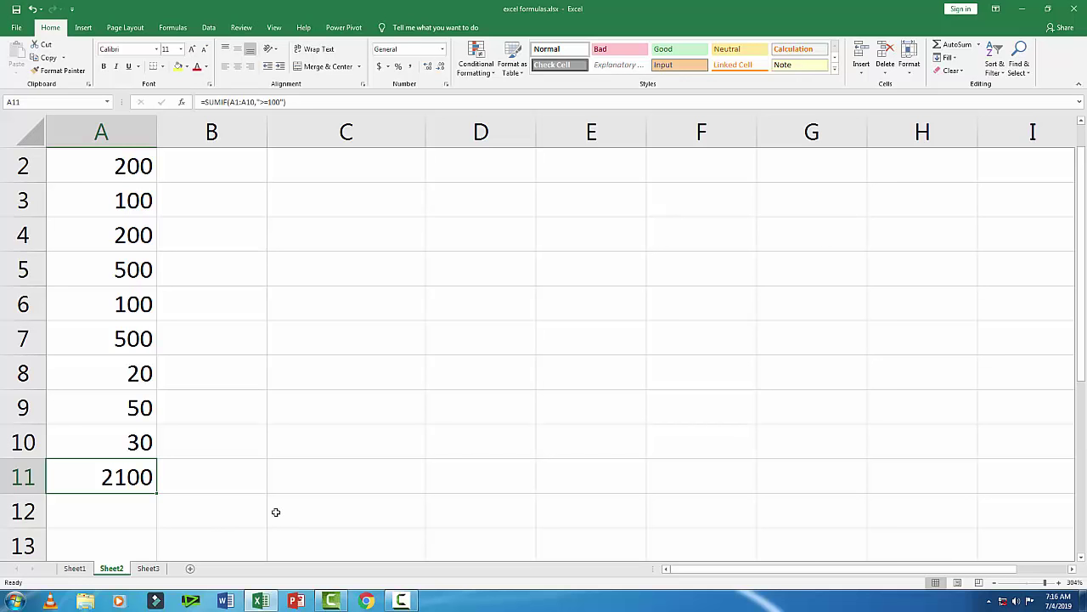
pyautogui.click(74, 568)
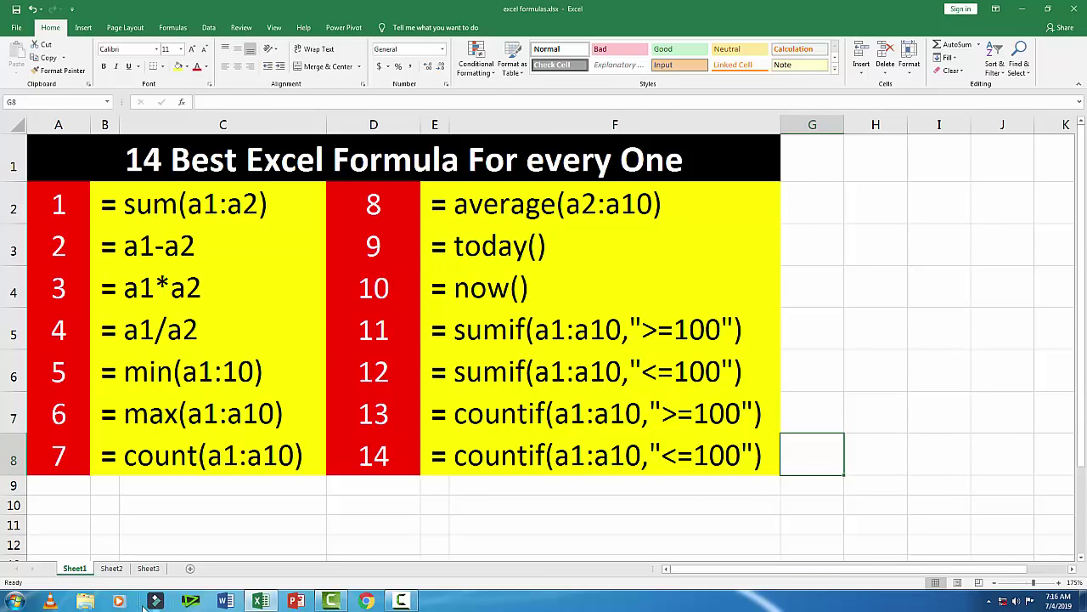
pyautogui.click(111, 568)
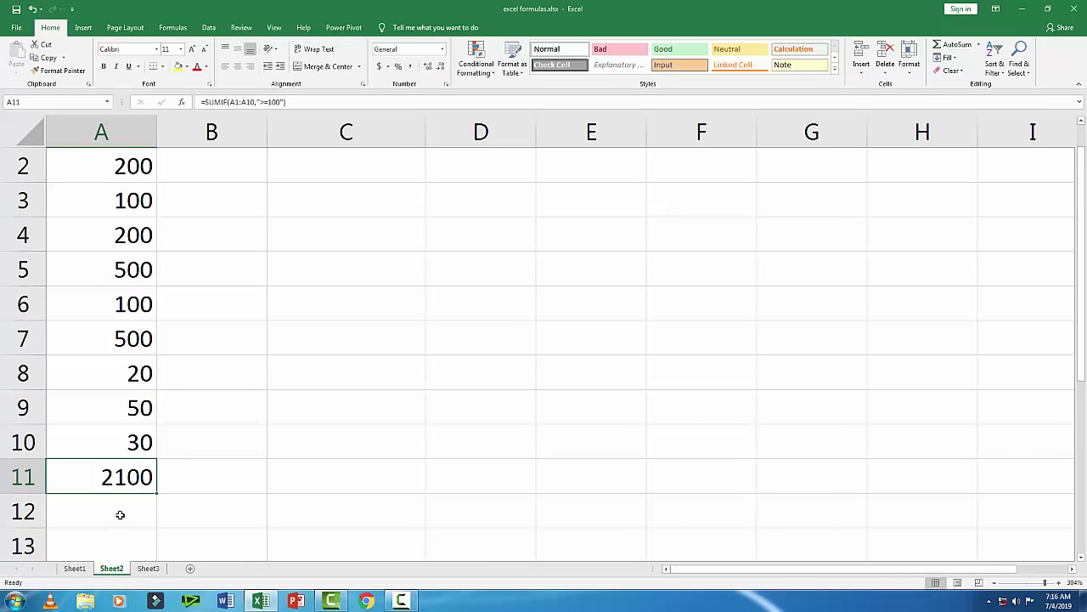
# Step: Replace A11 with =SUMIF(A1:A10,"<=100") giving 300, then check it against Sheet1's list
pyautogui.press('Delete')
pyautogui.write('=')
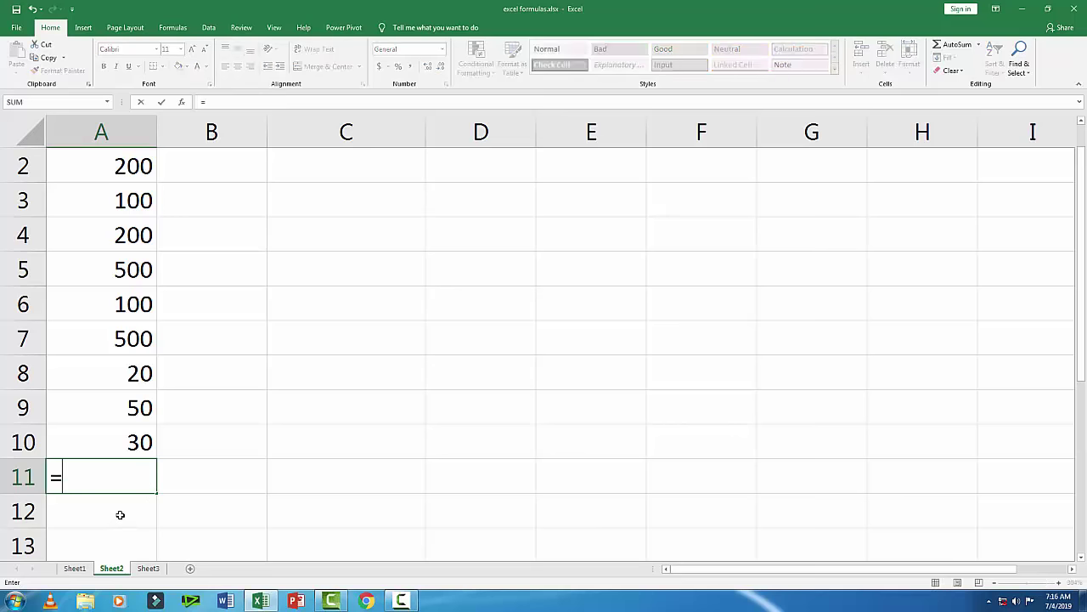
pyautogui.write('sum')
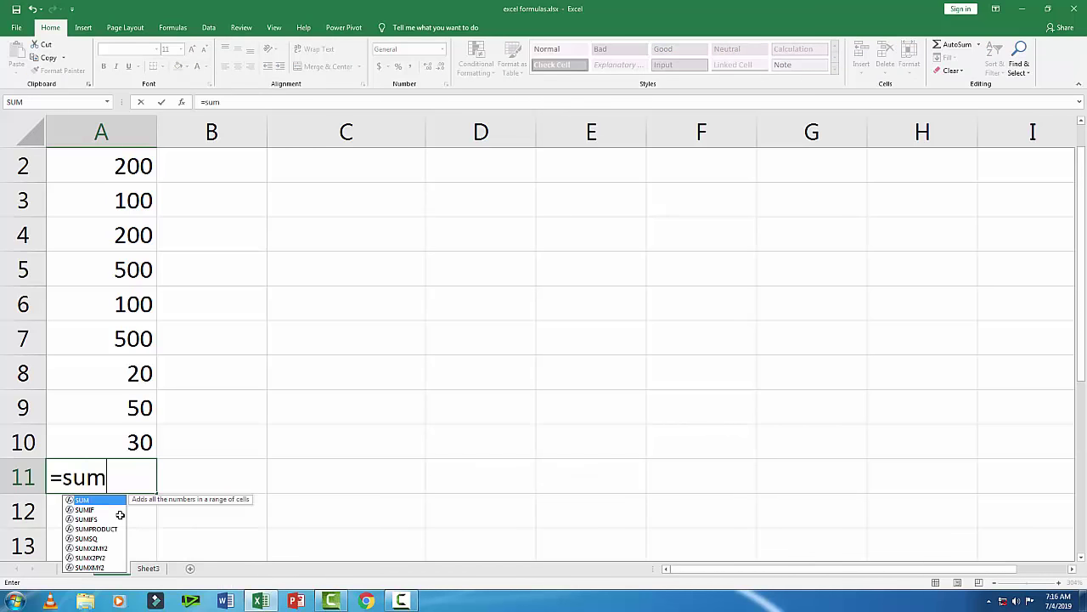
pyautogui.write('if(')
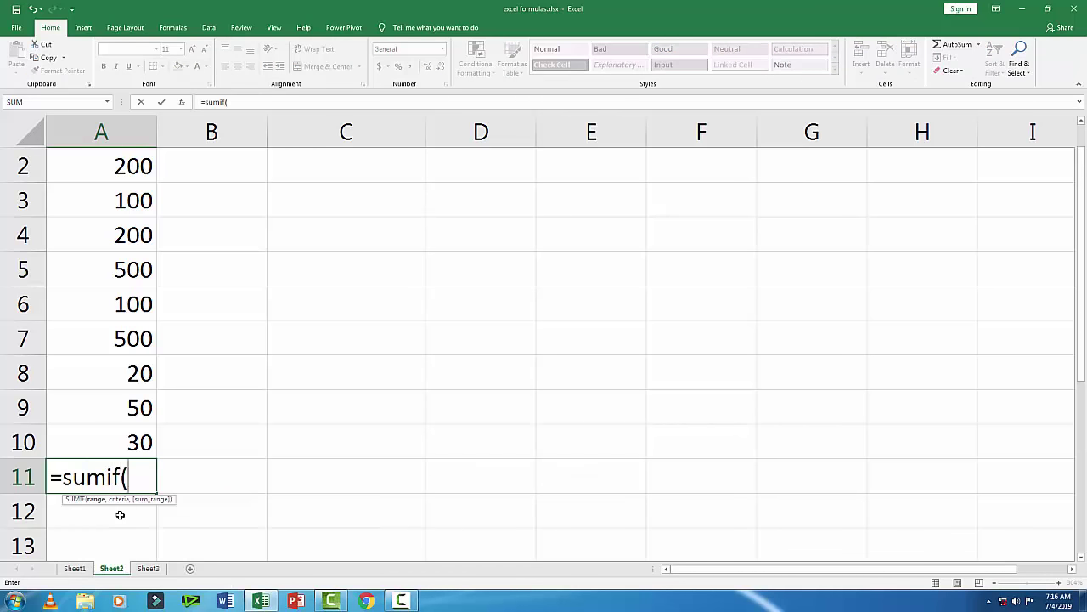
pyautogui.write('a1')
pyautogui.write(':a10')
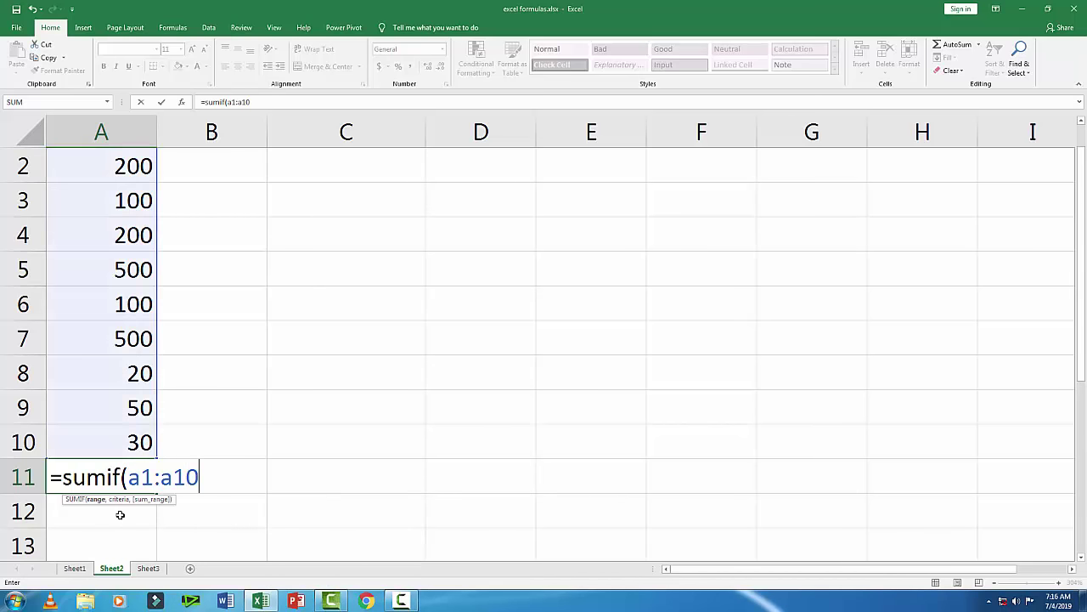
pyautogui.write(',')
pyautogui.write('">')
pyautogui.press('BackSpace')
pyautogui.write('<')
pyautogui.write('=100')
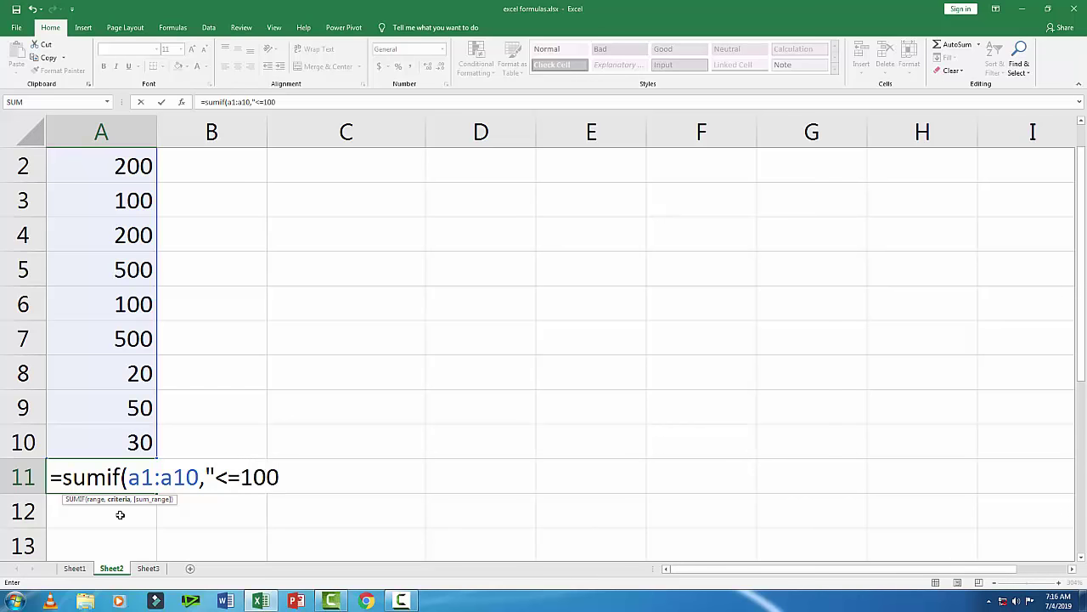
pyautogui.write('")')
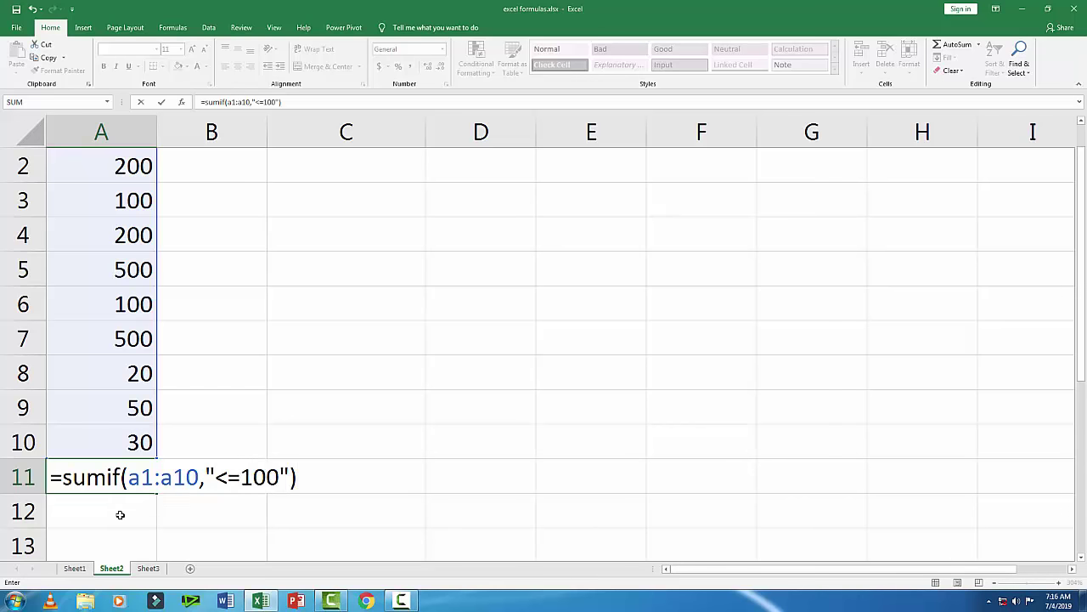
pyautogui.press('Return')
pyautogui.click(134, 478)
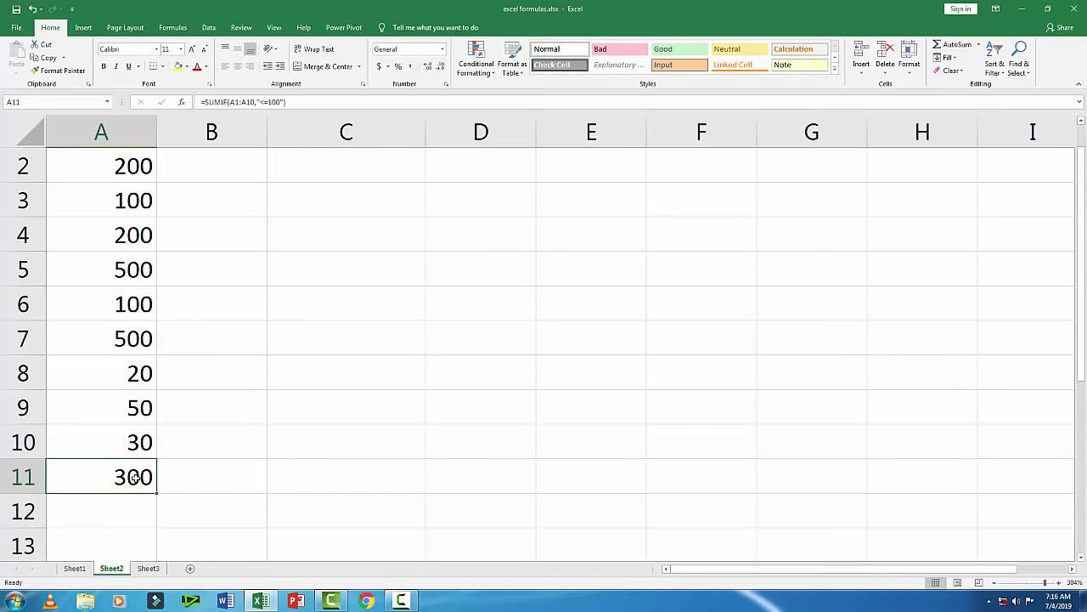
pyautogui.click(75, 569)
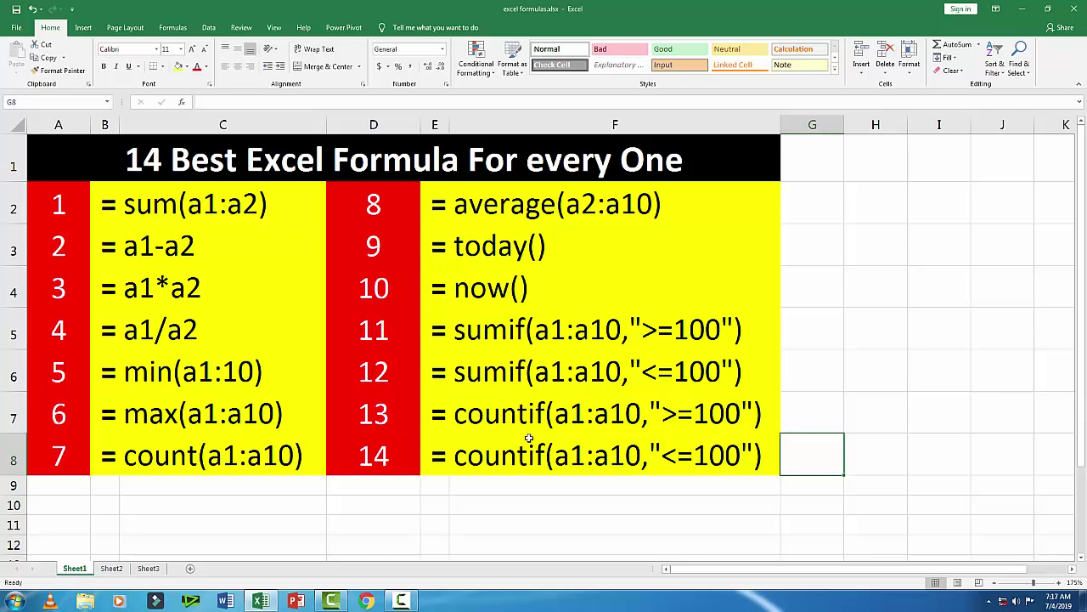
pyautogui.click(112, 568)
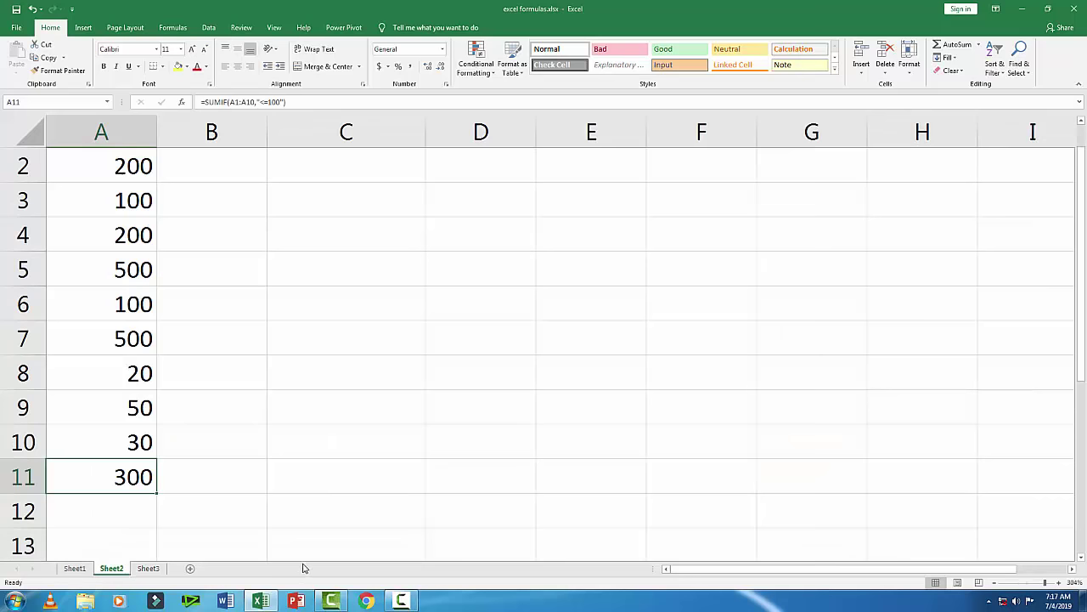
# Step: Put =COUNTIF(A1:A10,">=100") in A11, returning 7, then view Sheet1's formula table
pyautogui.press('Delete')
pyautogui.write('=')
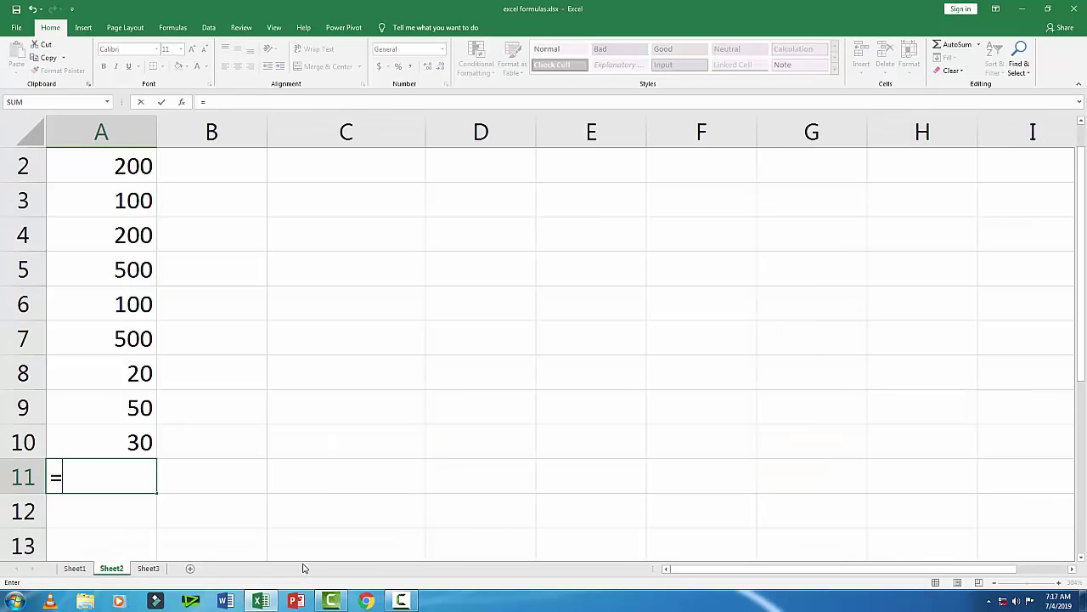
pyautogui.write('counti')
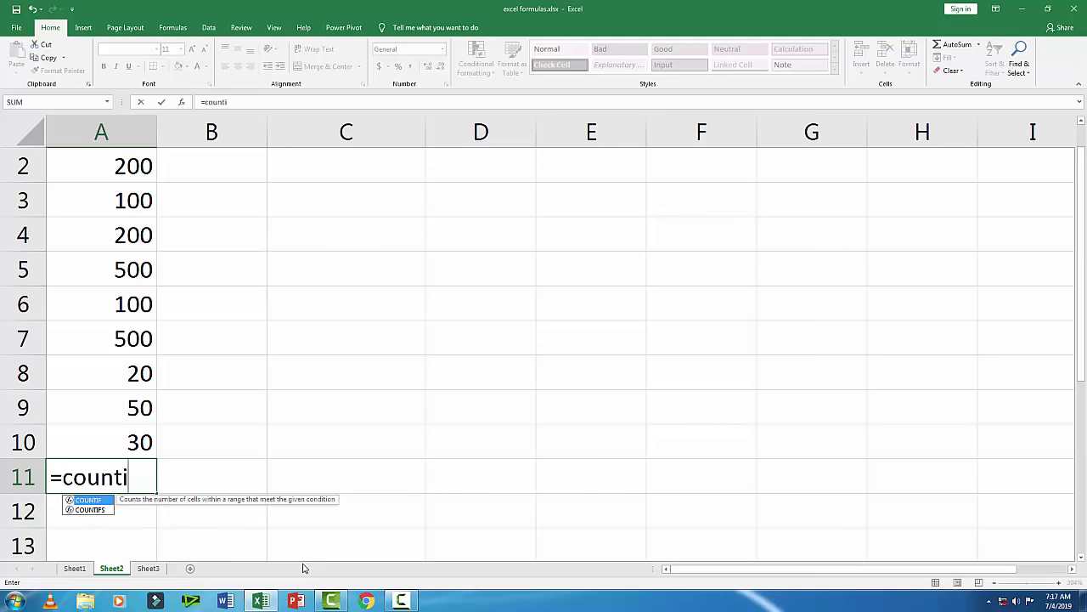
pyautogui.write('f(a')
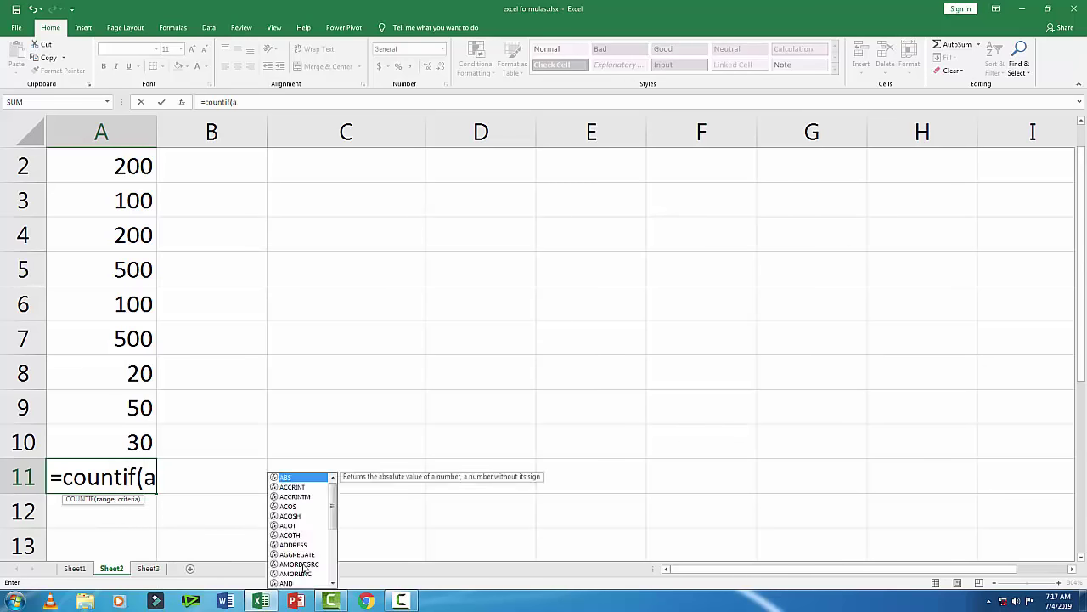
pyautogui.write('1:a')
pyautogui.write('10')
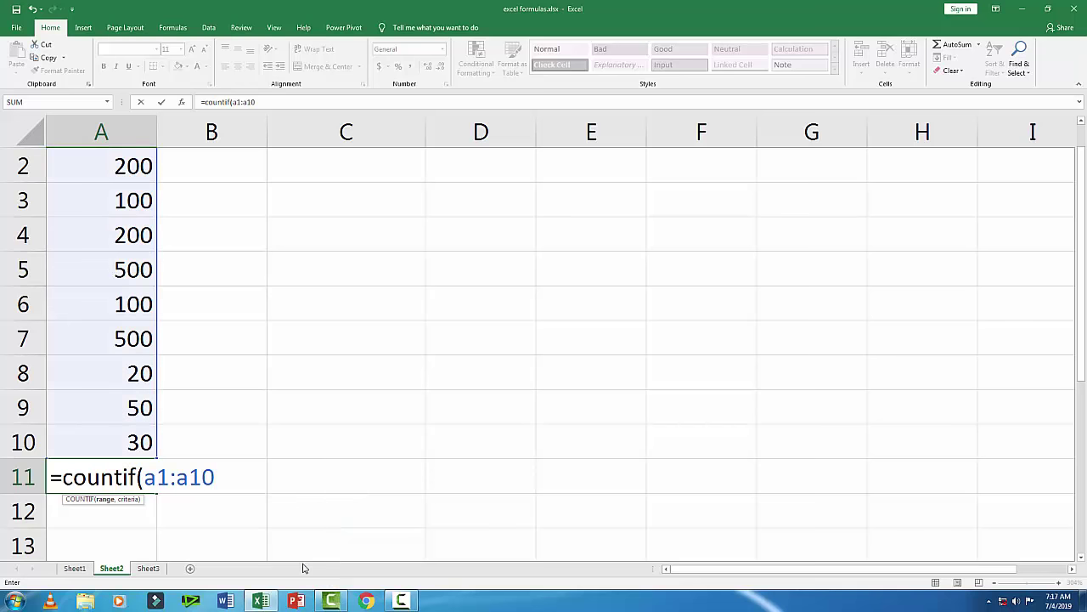
pyautogui.write(',')
pyautogui.write('"')
pyautogui.write('>')
pyautogui.write('=')
pyautogui.write('100"')
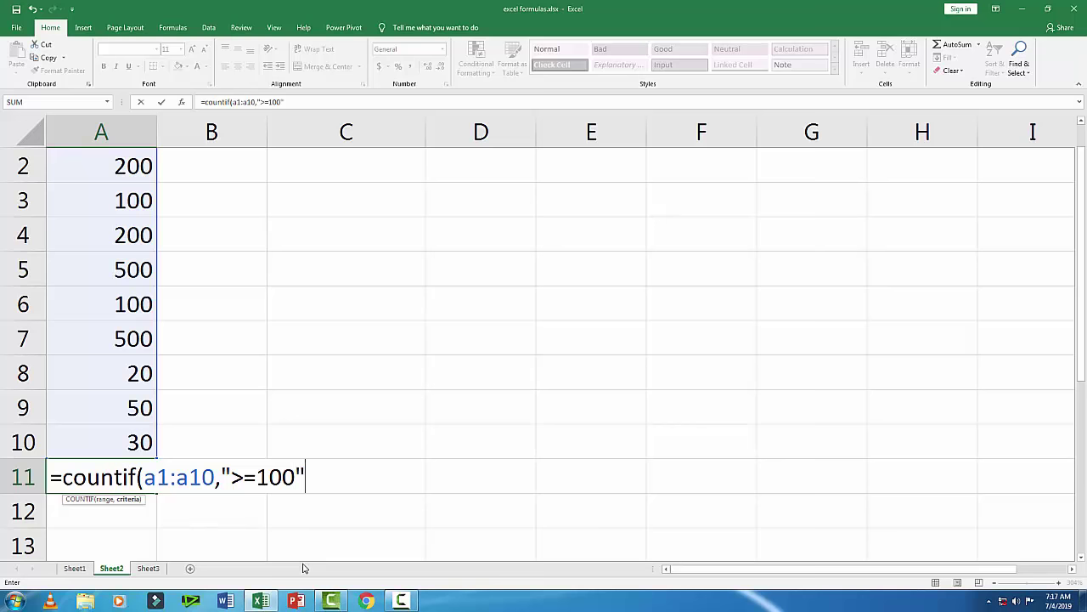
pyautogui.write(')')
pyautogui.press('Return')
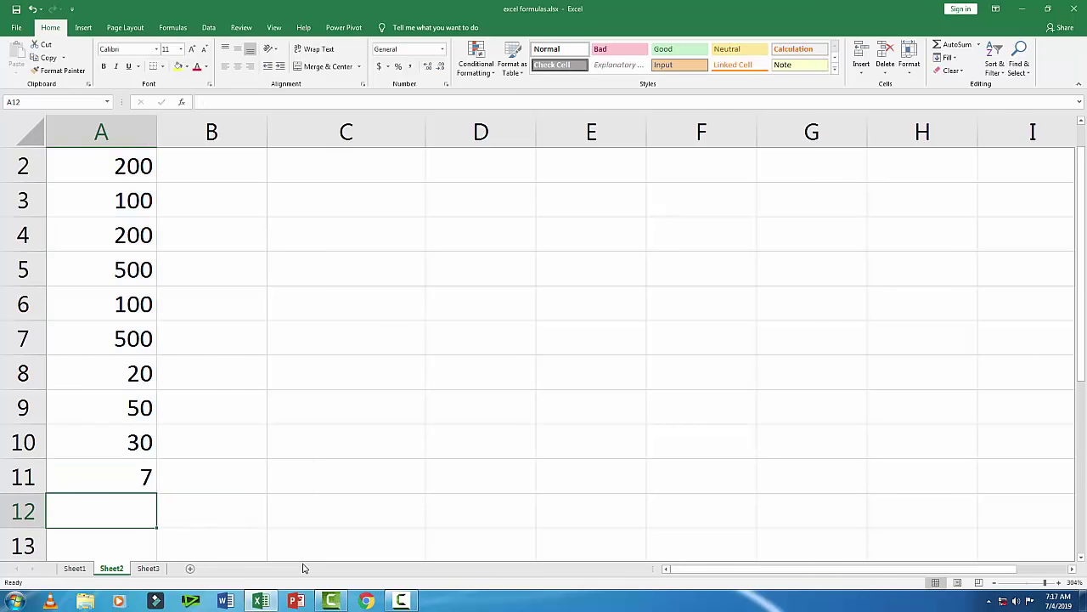
pyautogui.click(120, 470)
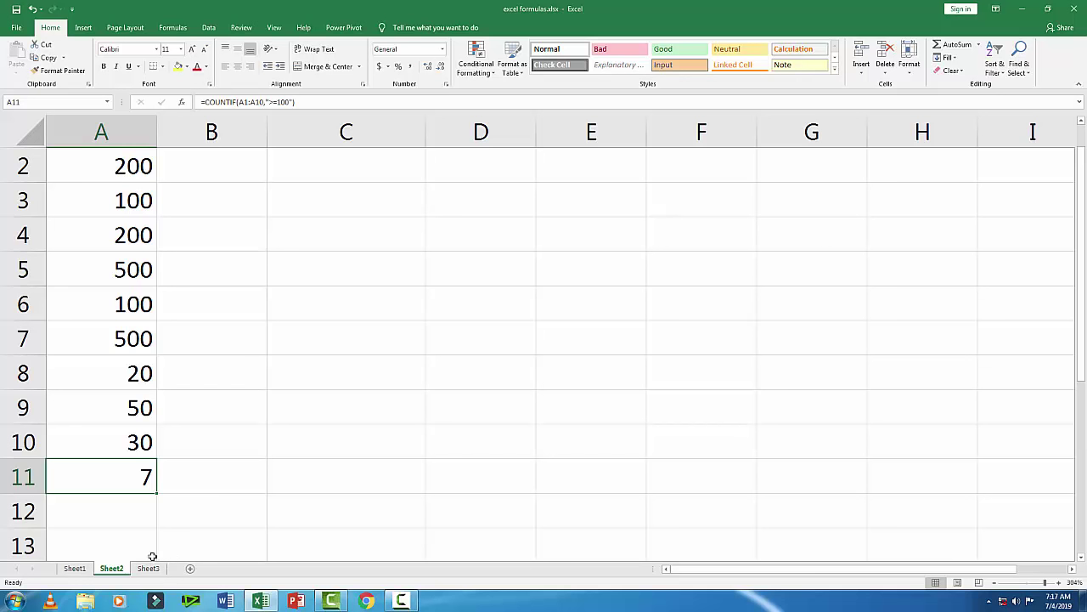
pyautogui.click(75, 568)
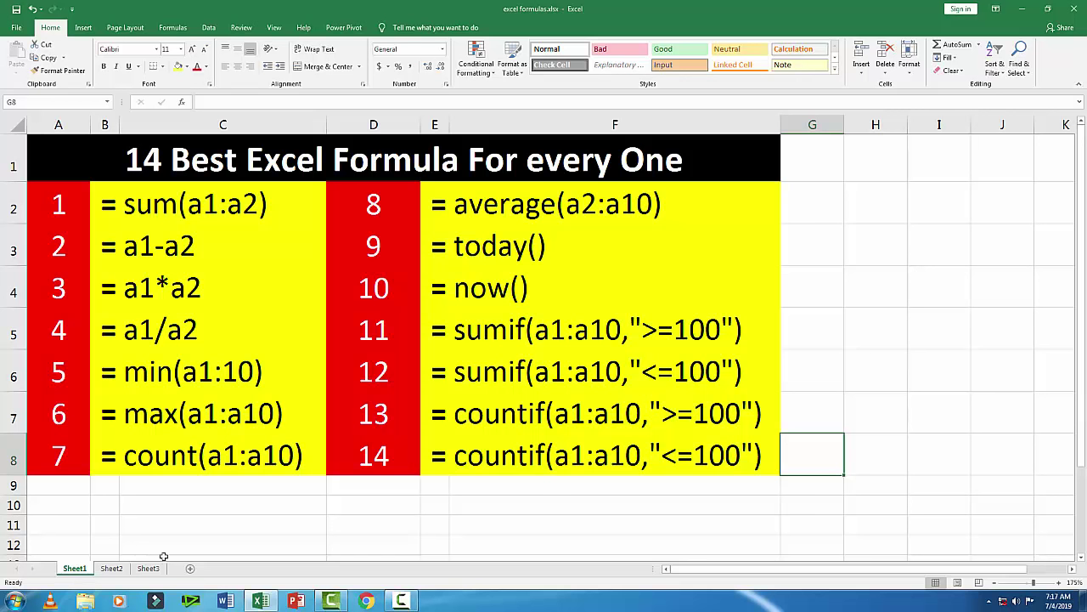
# Step: On Sheet2, enter =COUNTIF(A1:A10,"<=100") in A11, returning 5
pyautogui.click(111, 568)
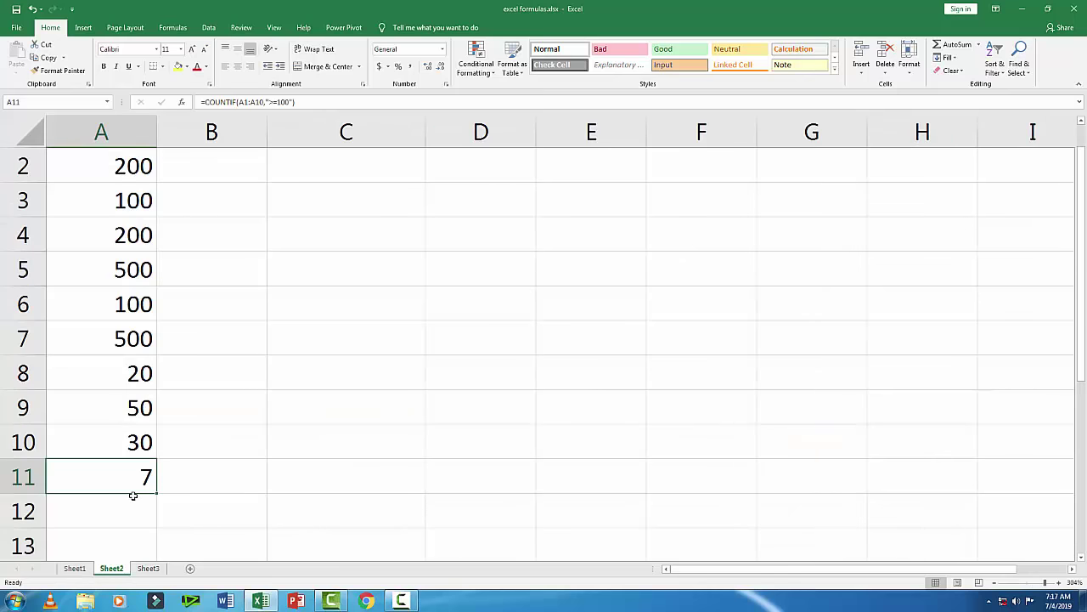
pyautogui.press('Escape')
pyautogui.write('=')
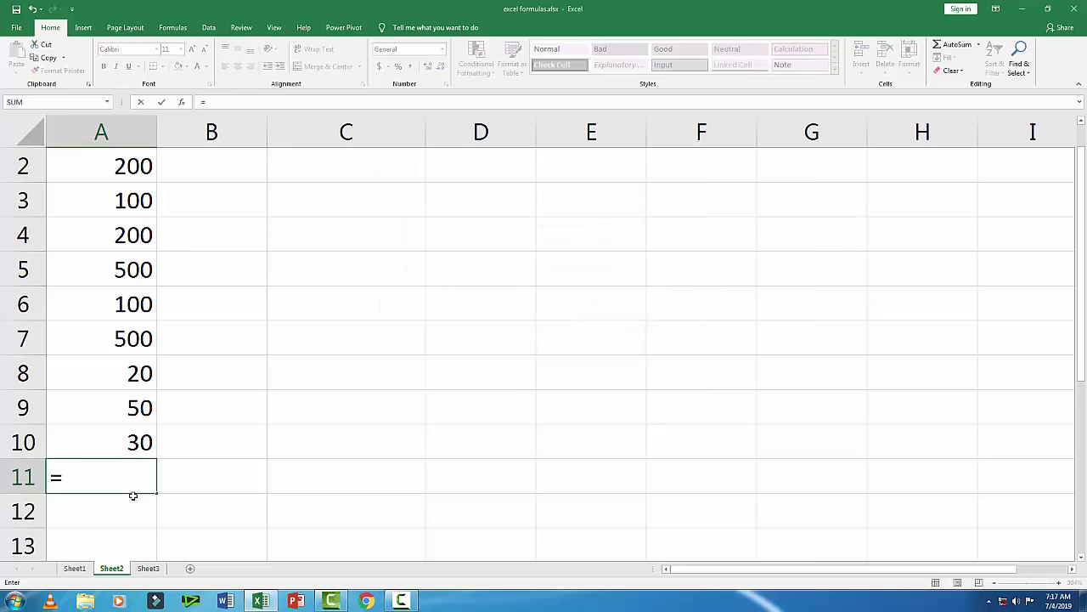
pyautogui.write('countif')
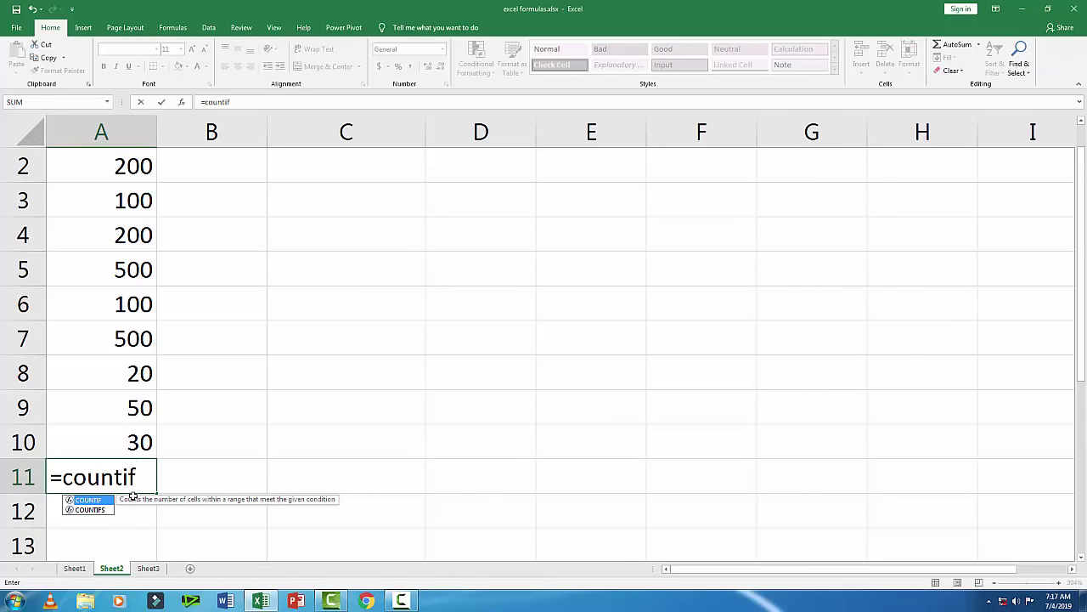
pyautogui.write('(a1')
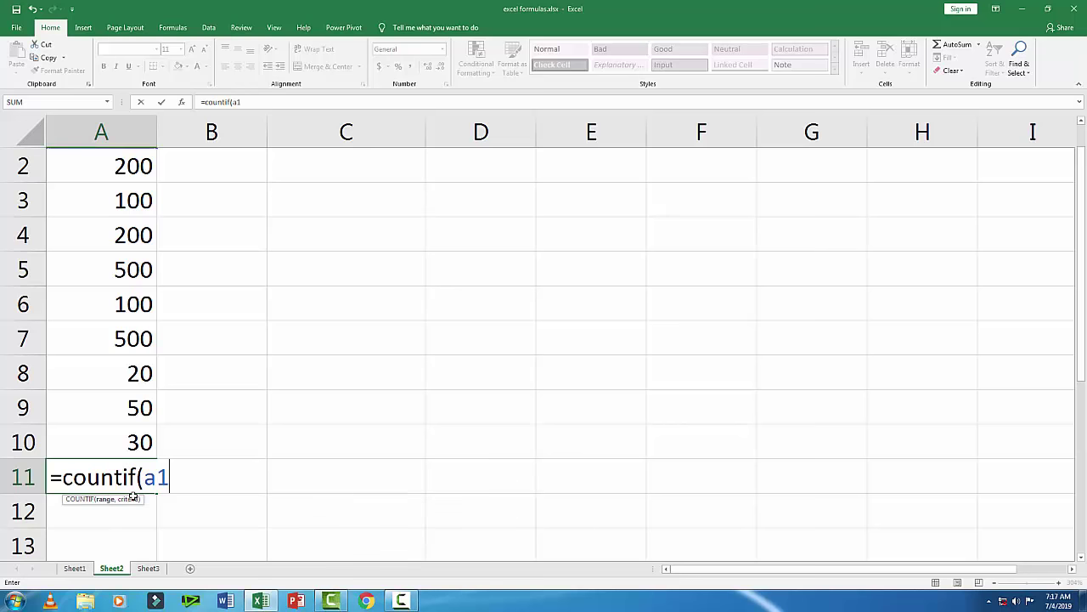
pyautogui.write(':a')
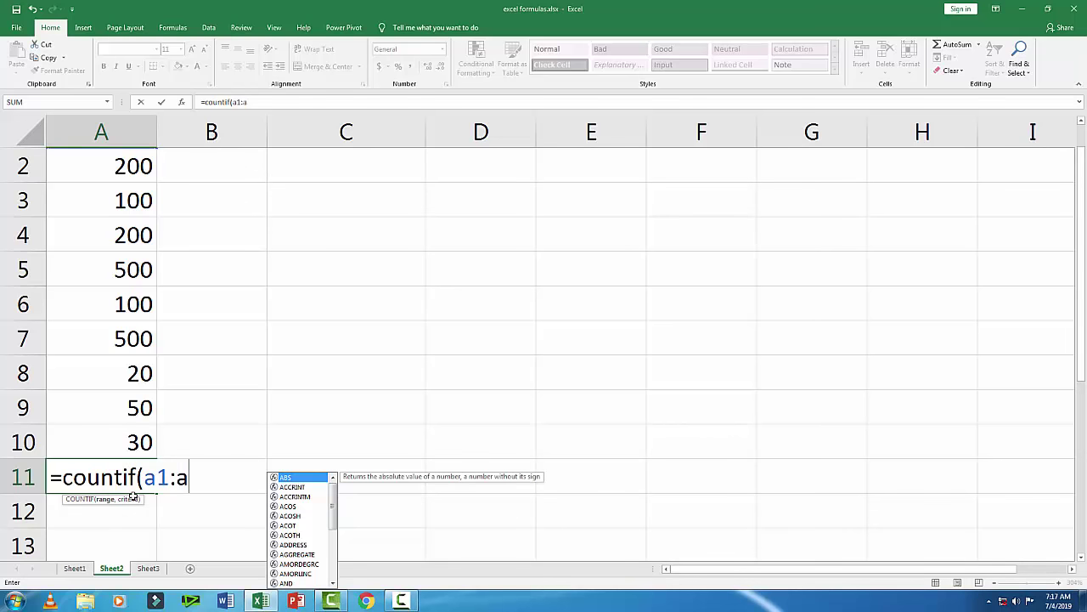
pyautogui.write('10,')
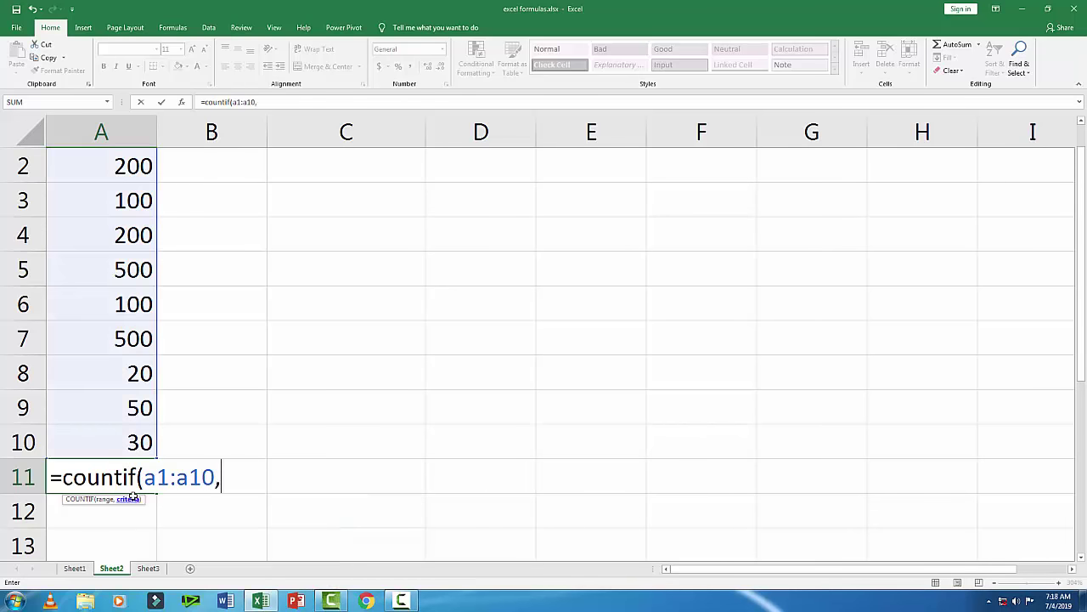
pyautogui.write('"<')
pyautogui.write('=1')
pyautogui.write('00')
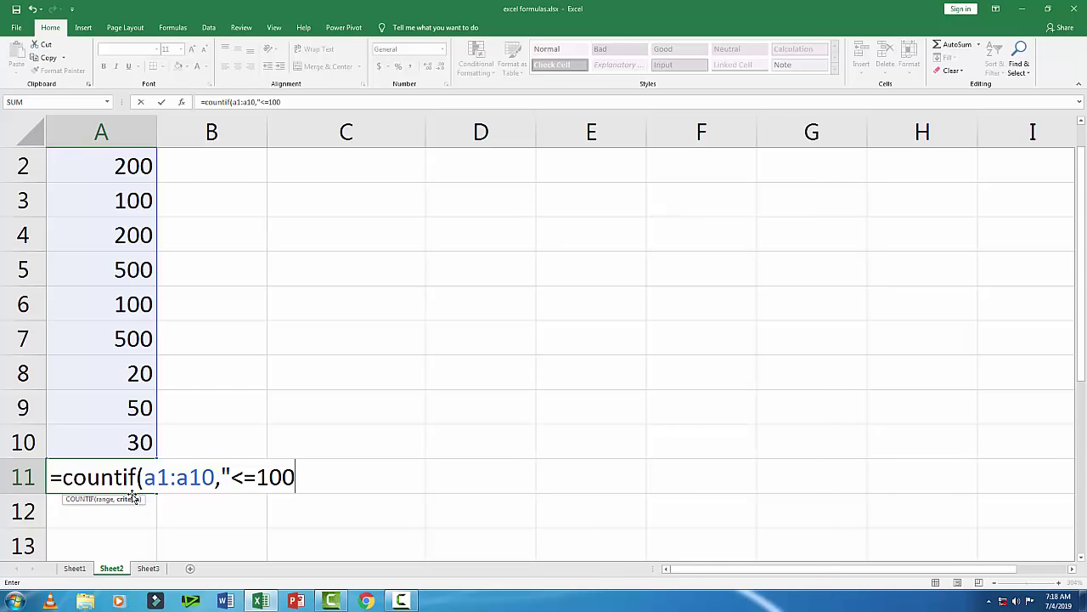
pyautogui.write('""')
pyautogui.press('BackSpace')
pyautogui.write(')')
pyautogui.press('Return')
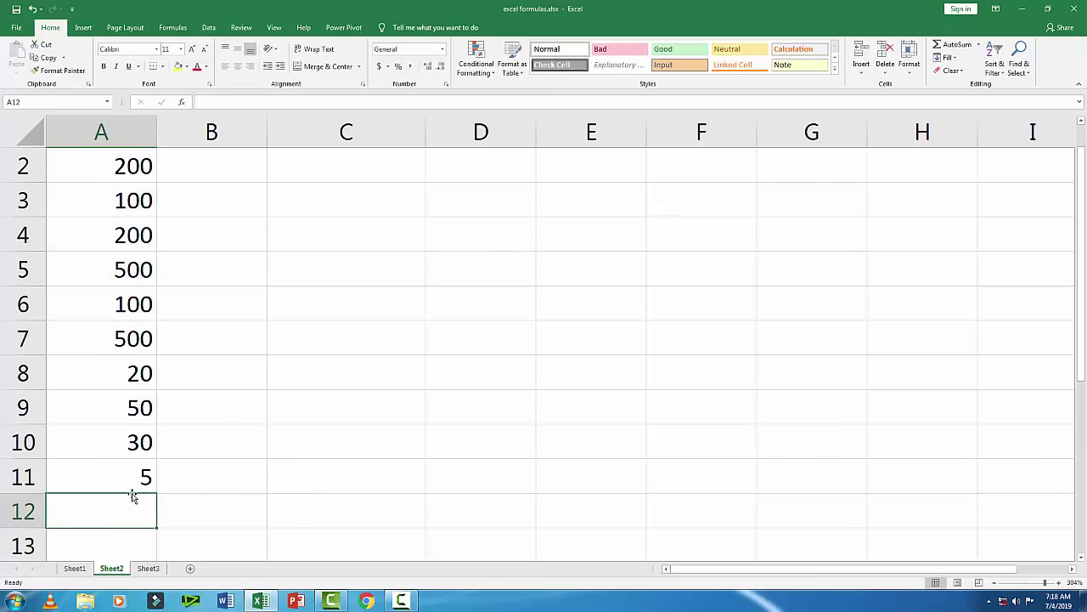
pyautogui.click(137, 483)
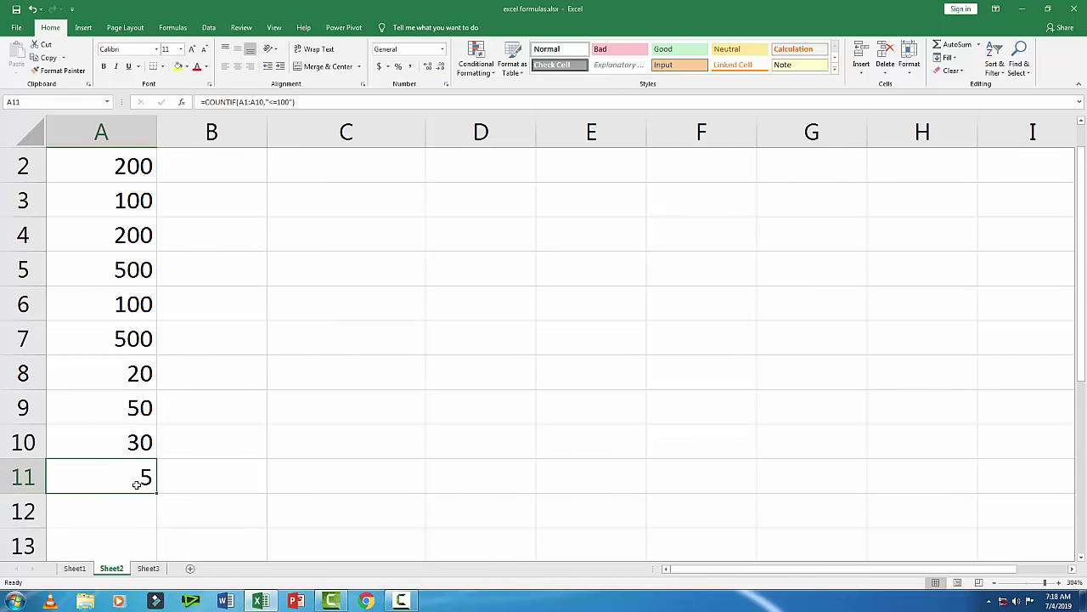
# Step: Switch to Sheet1 with Ctrl+Page Up to show the completed 14-formula list
pyautogui.hotkey('ctrl', 'pageup')
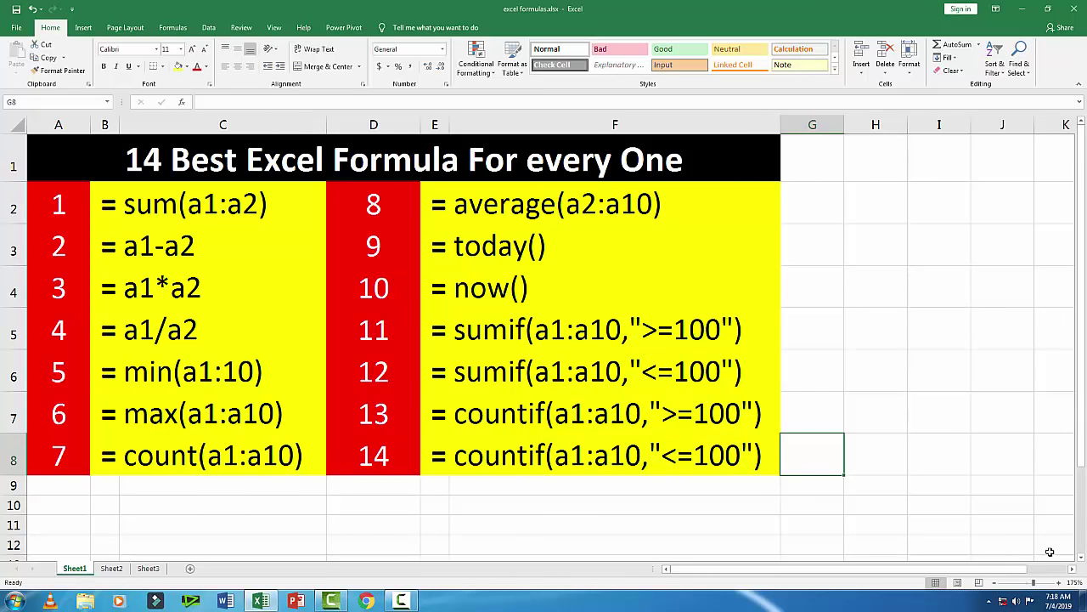